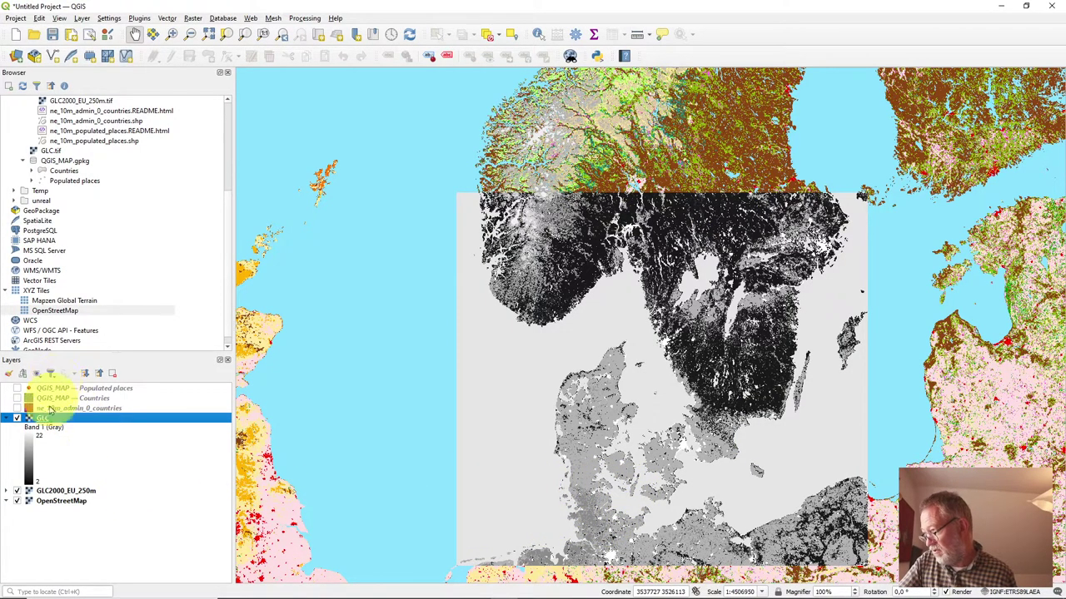
Step: Turn on Populated places, briefly toggle Countries on and off, and hide the greyscale GLC raster
click(19, 389)
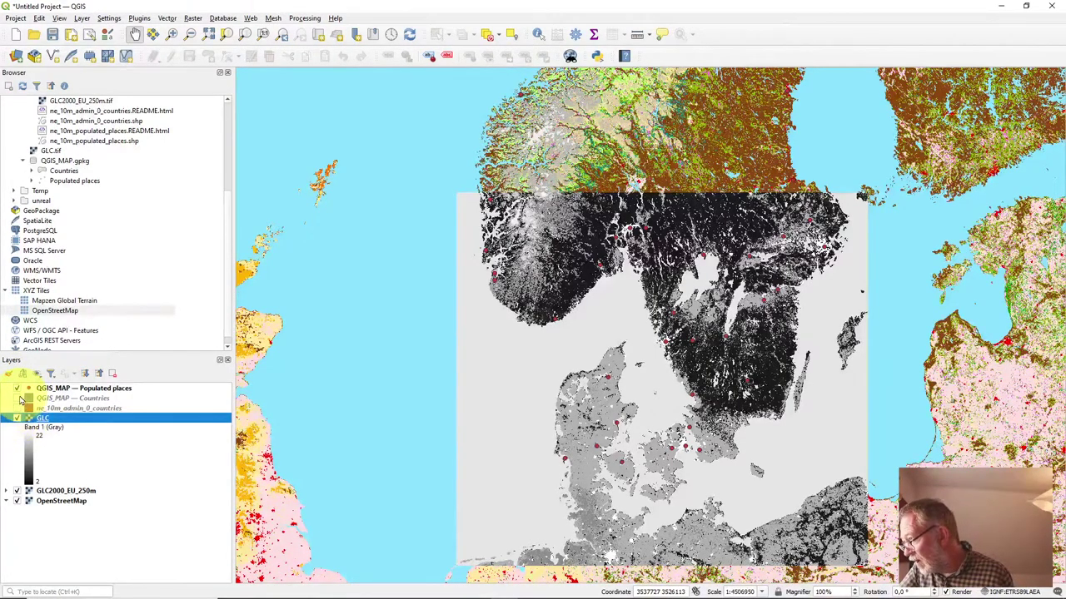
click(25, 398)
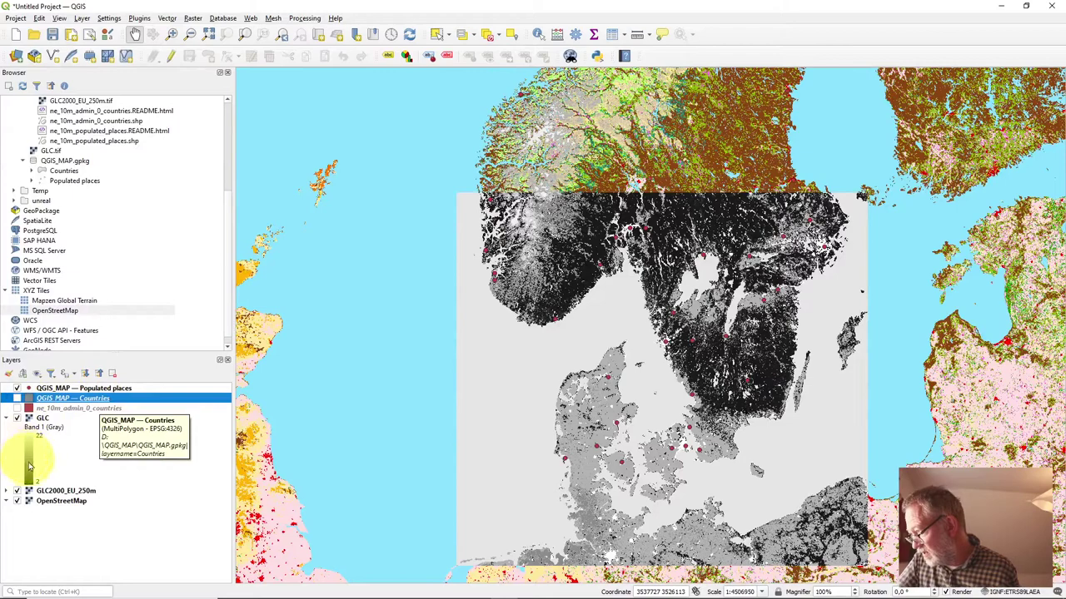
click(17, 400)
click(17, 400)
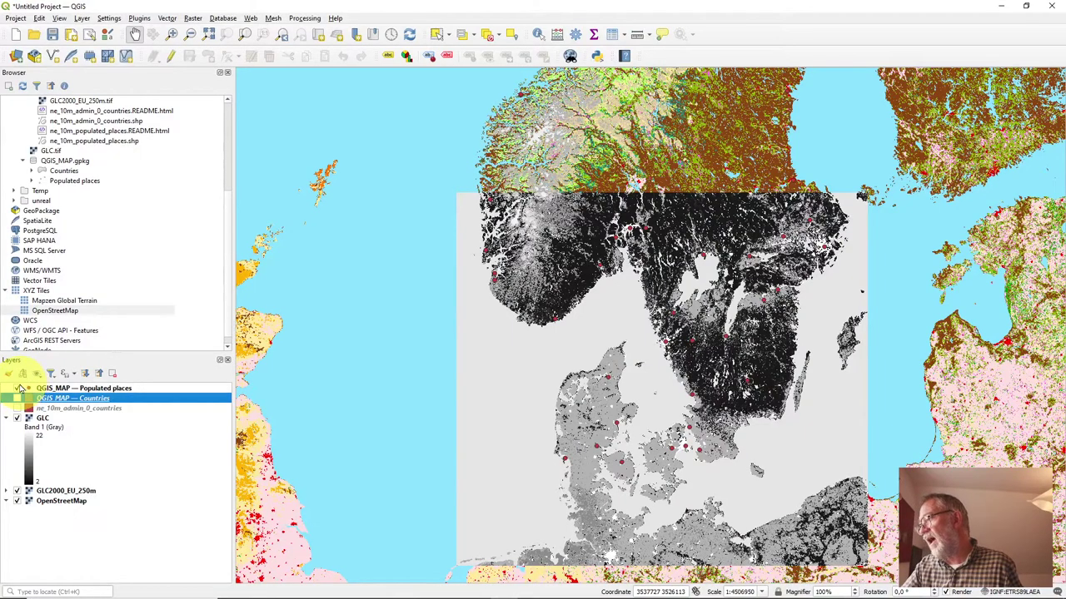
click(21, 389)
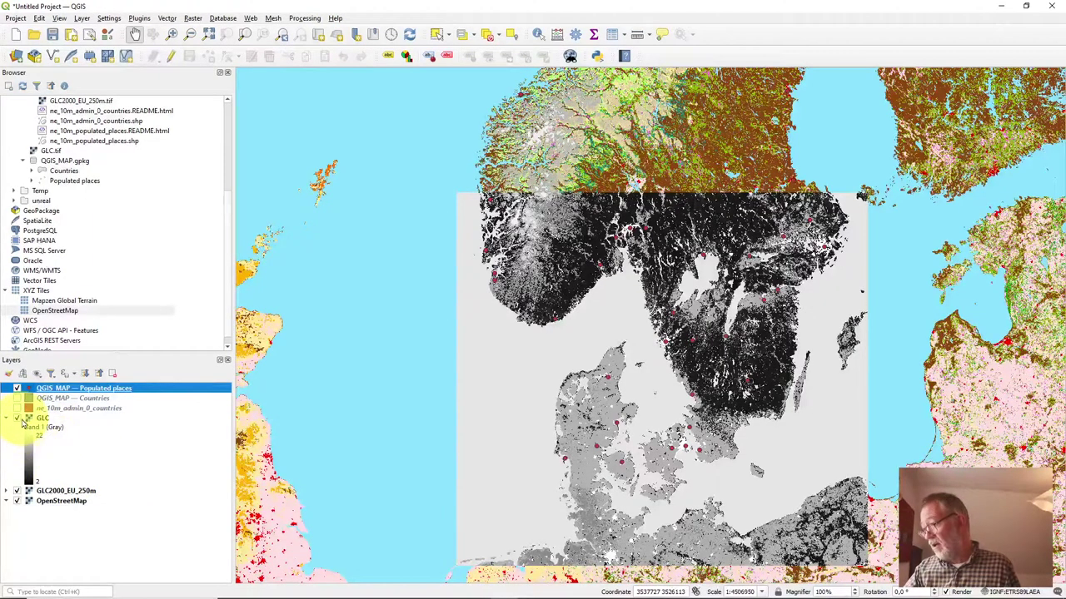
click(18, 418)
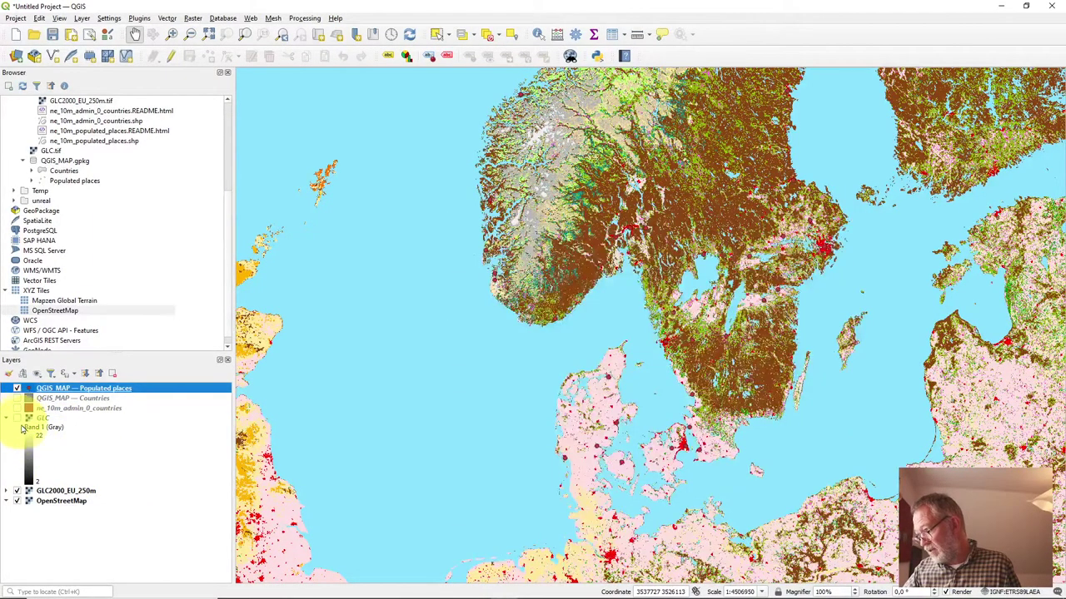
Step: Copy the colour style of the GLC2000_EU_250m layer
right_click(71, 492)
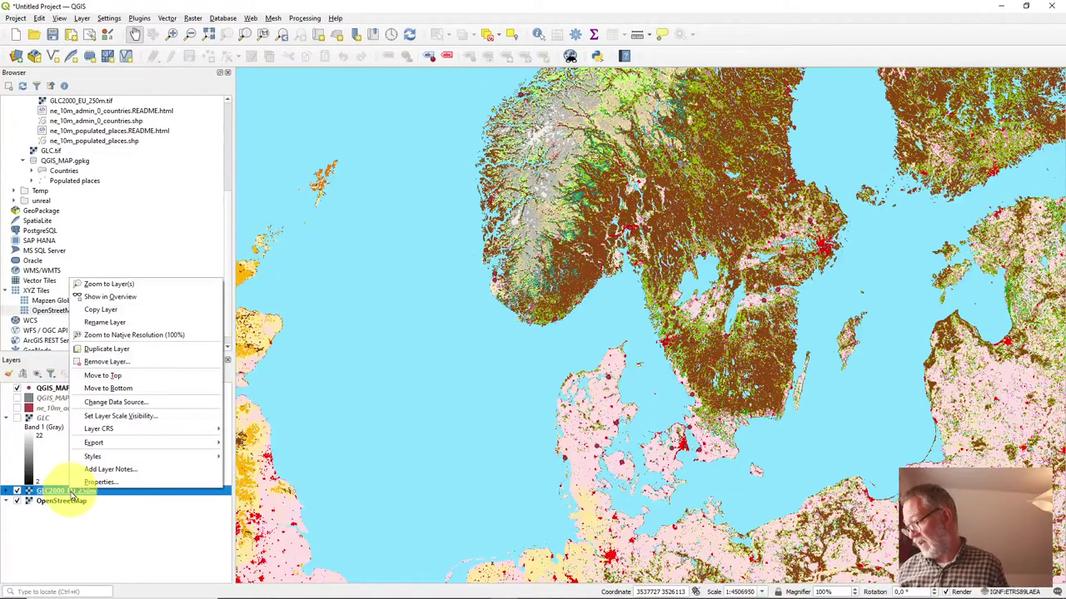
mouse_move(126, 463)
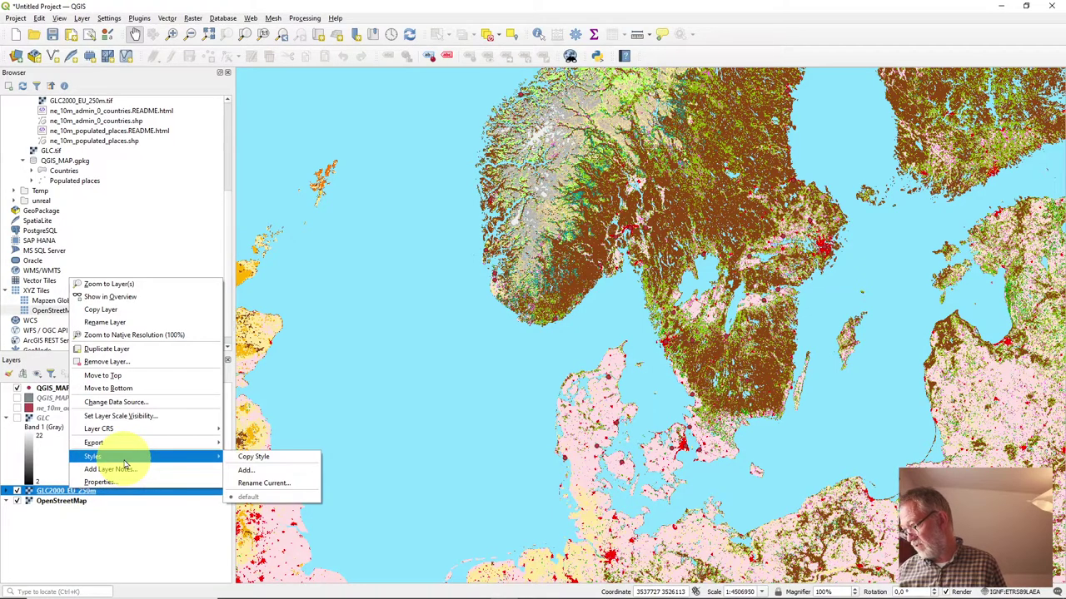
click(251, 456)
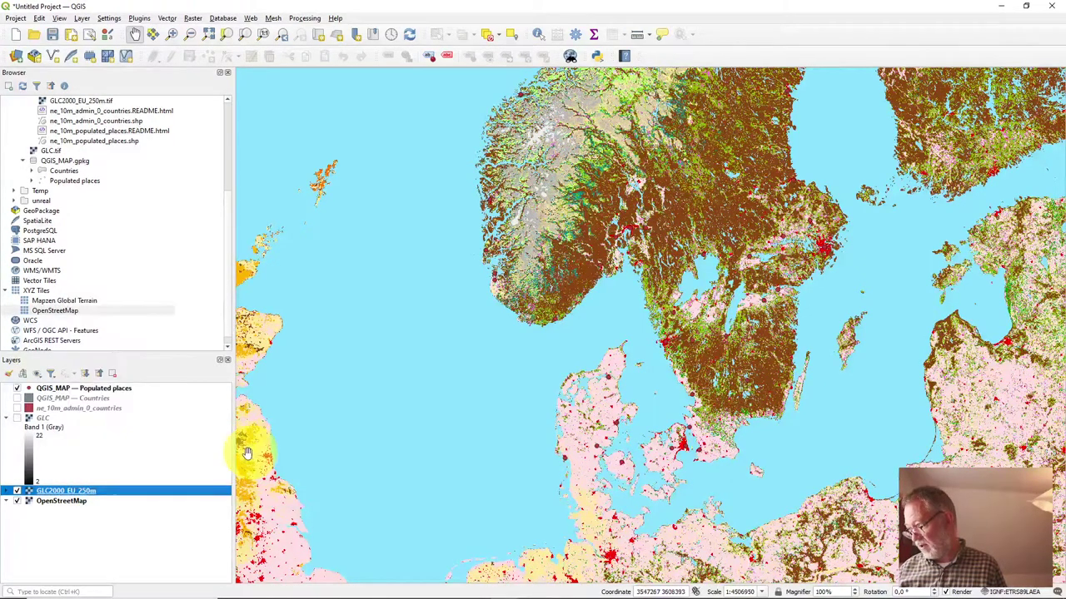
Step: Turn GLC back on and paste the copied land-cover style onto it
click(18, 418)
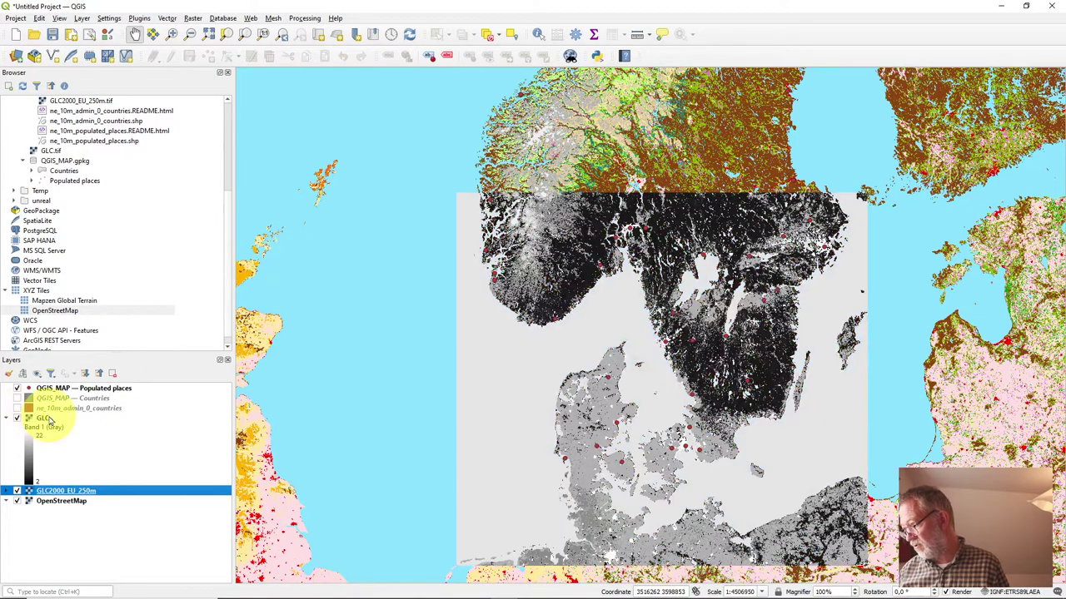
click(48, 418)
right_click(49, 417)
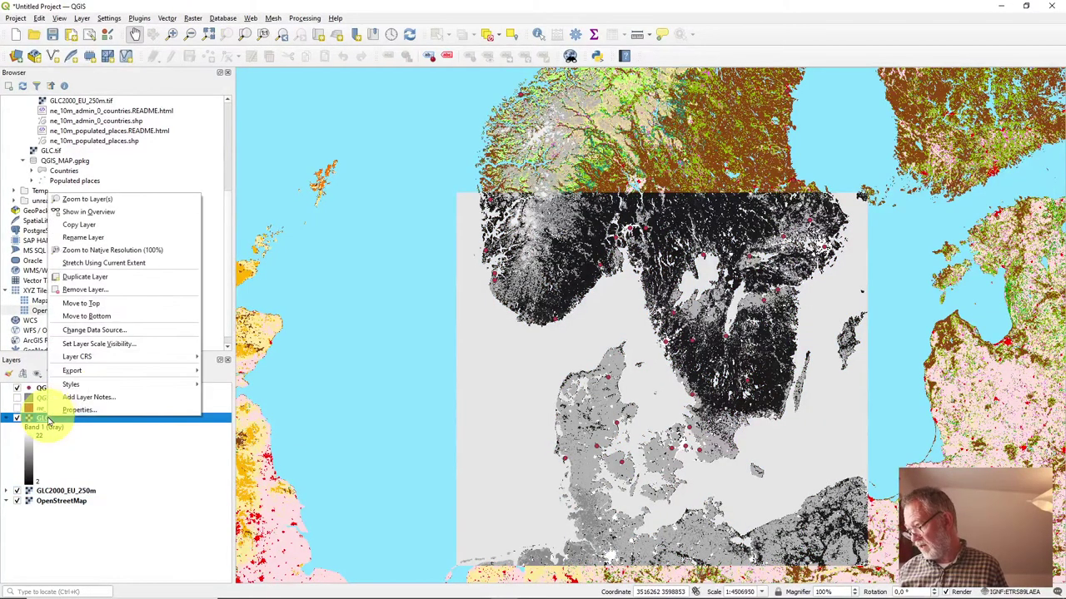
mouse_move(137, 383)
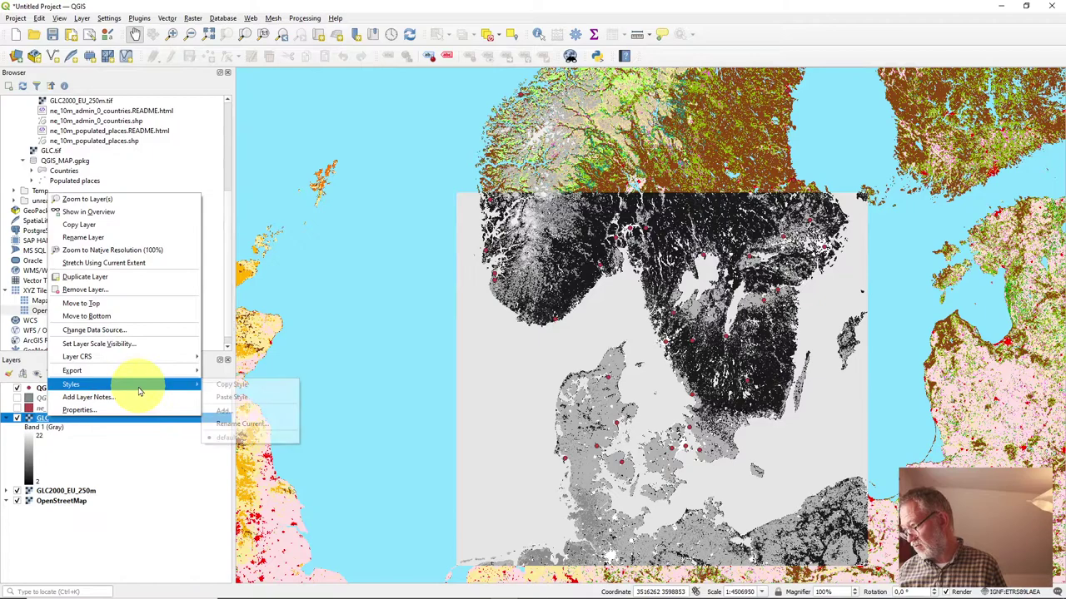
click(233, 397)
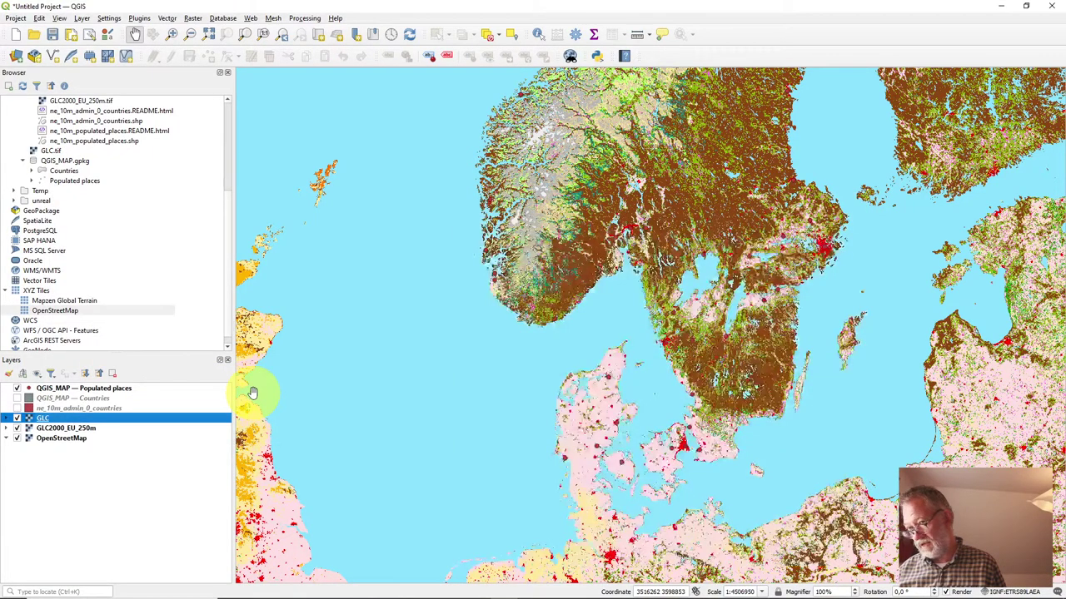
Step: Remove the GLC2000_EU_250m layer from the project
right_click(48, 428)
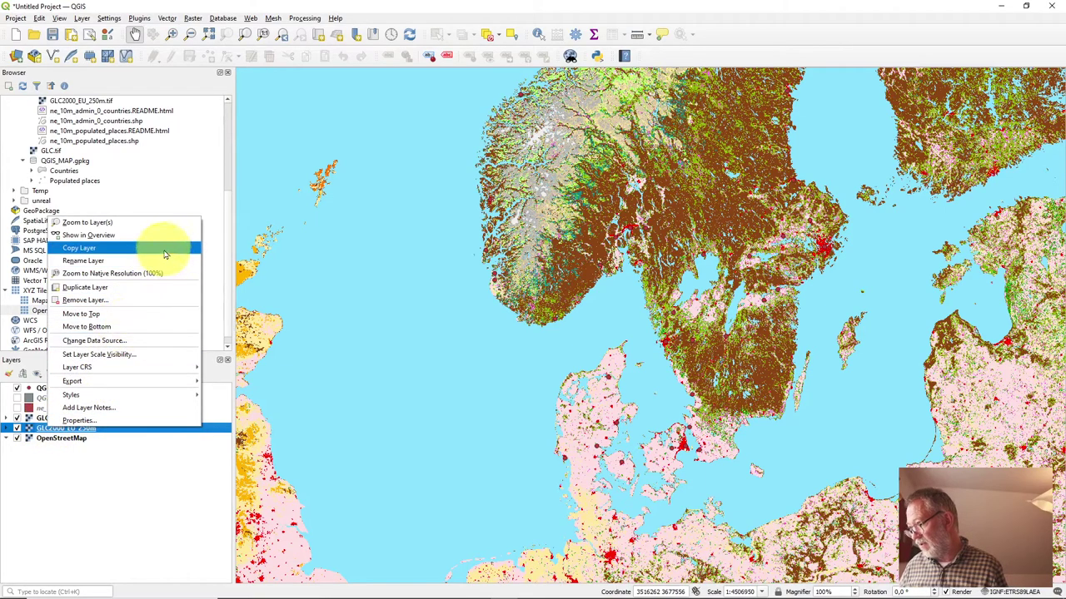
click(172, 300)
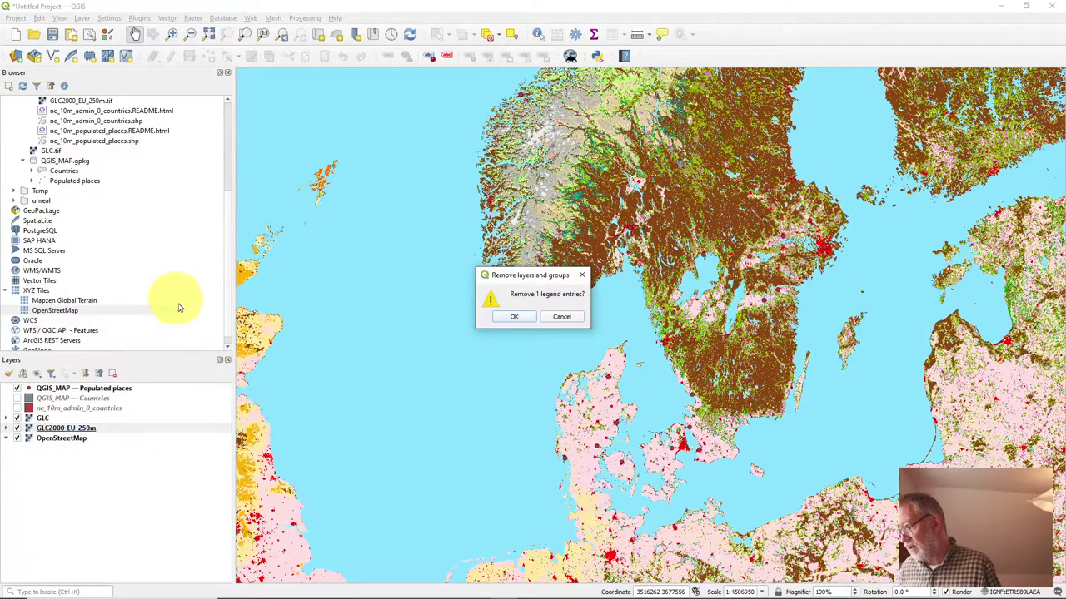
click(514, 316)
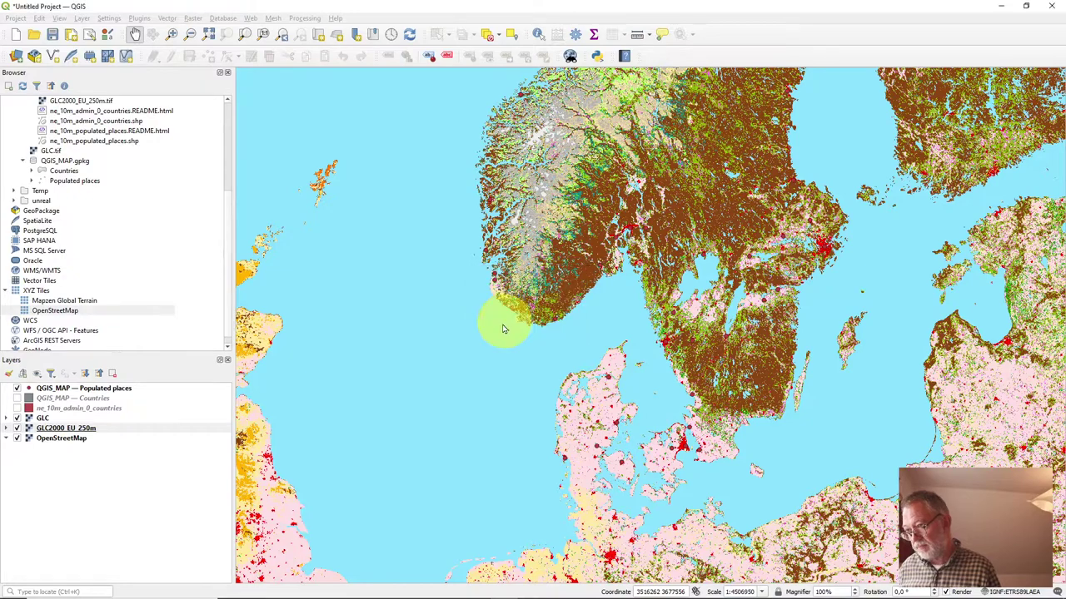
Step: Remove the ne_10m_admin_0_countries layer from the project
click(117, 408)
right_click(114, 412)
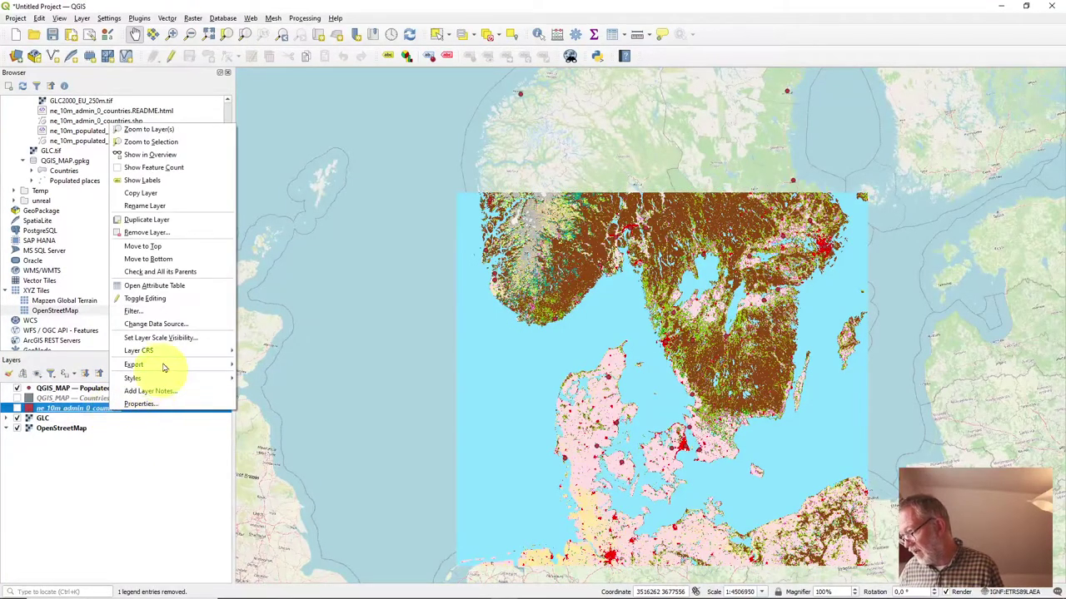
click(158, 232)
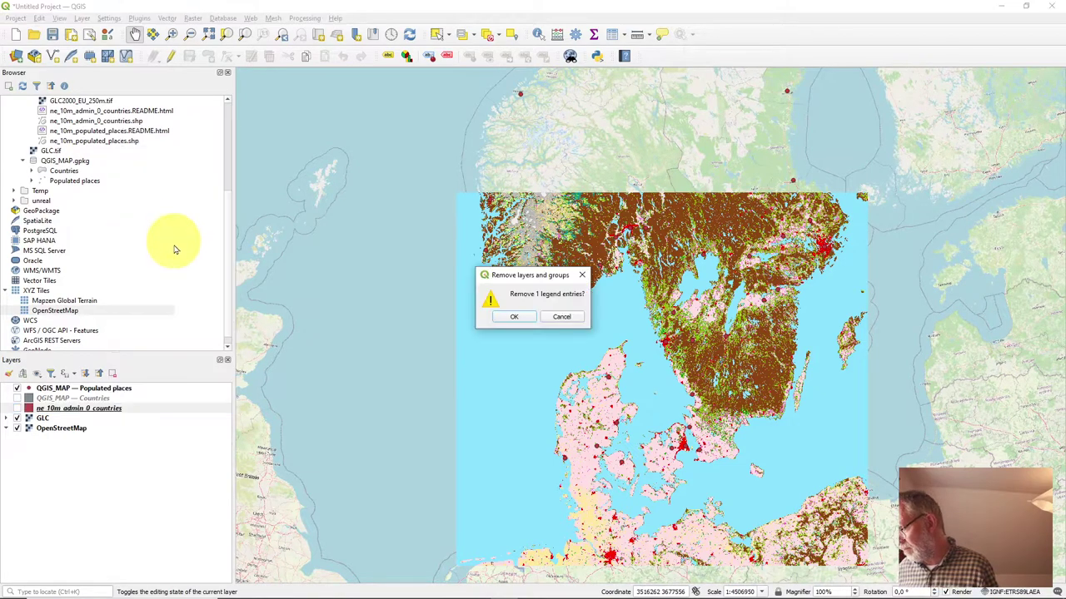
click(519, 318)
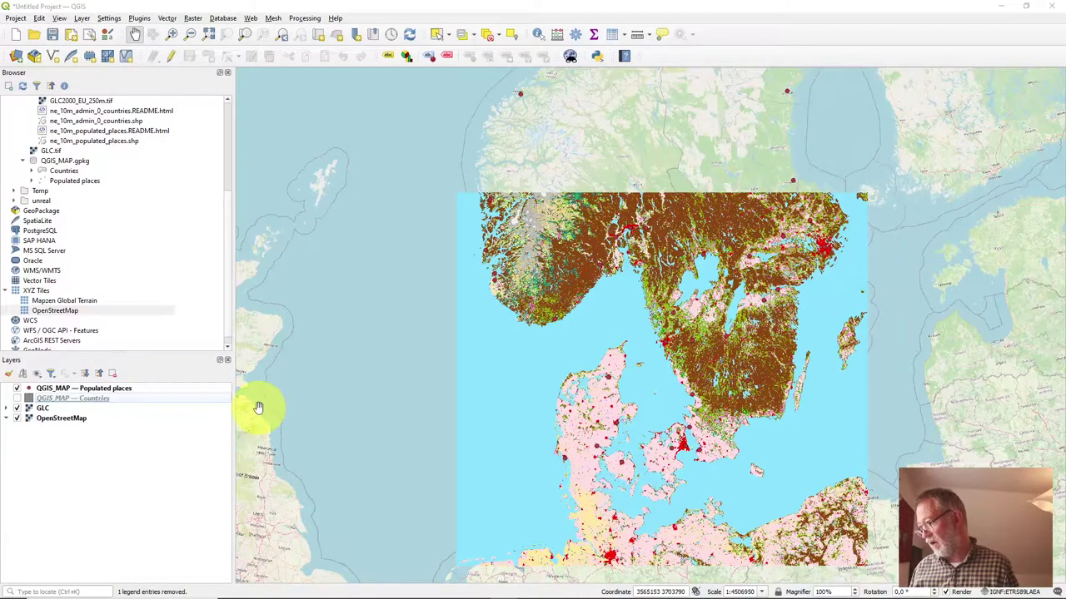
Step: Switch to the QGIS_MAP Explorer window, delete the Download_data folder, and return to QGIS
key(alt+Tab)
key(Tab)
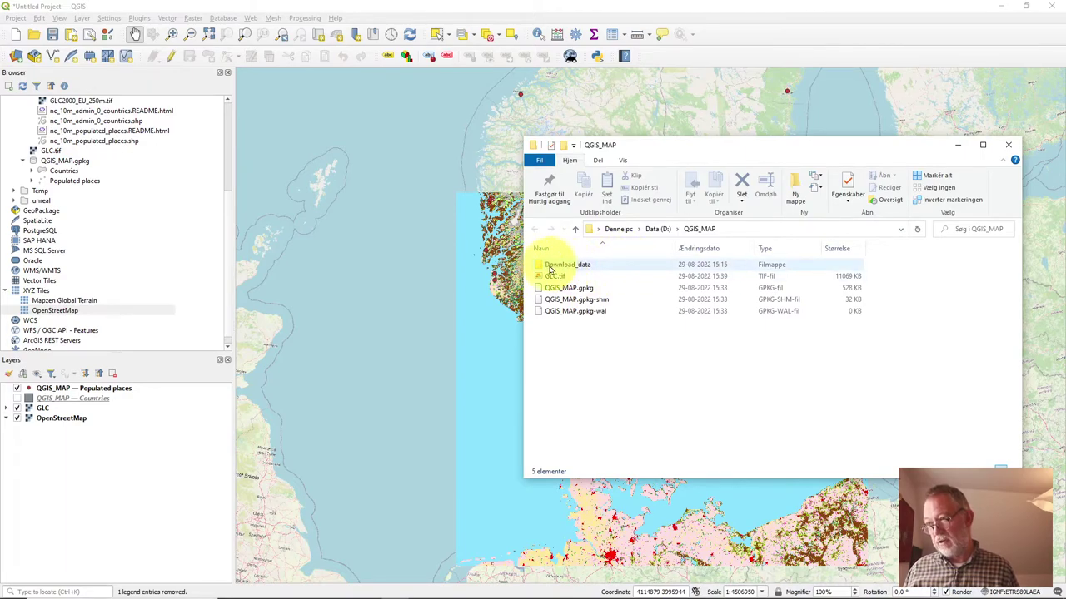
click(548, 267)
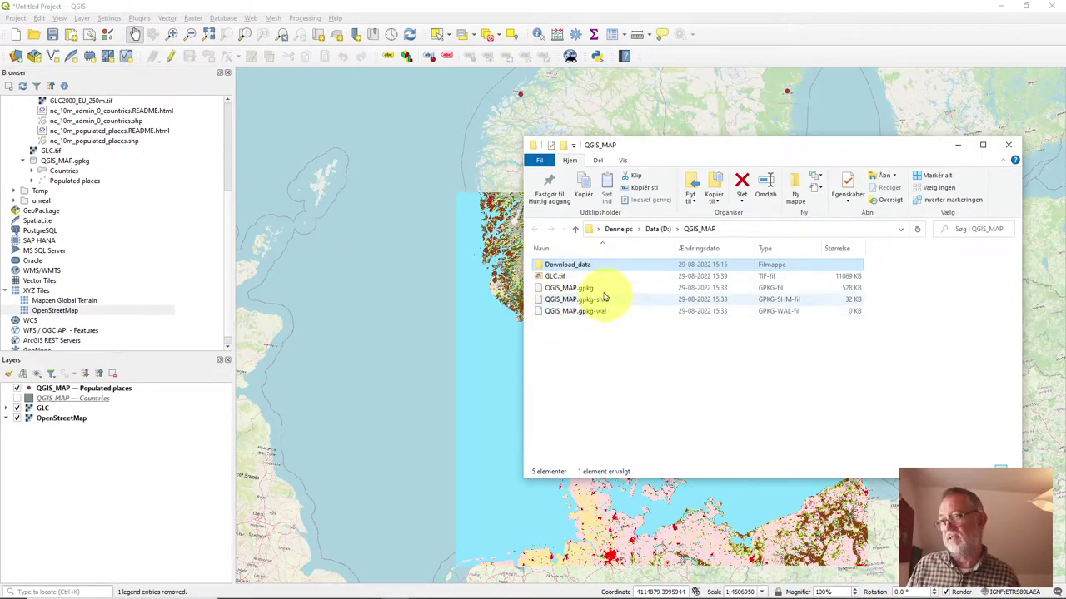
right_click(558, 264)
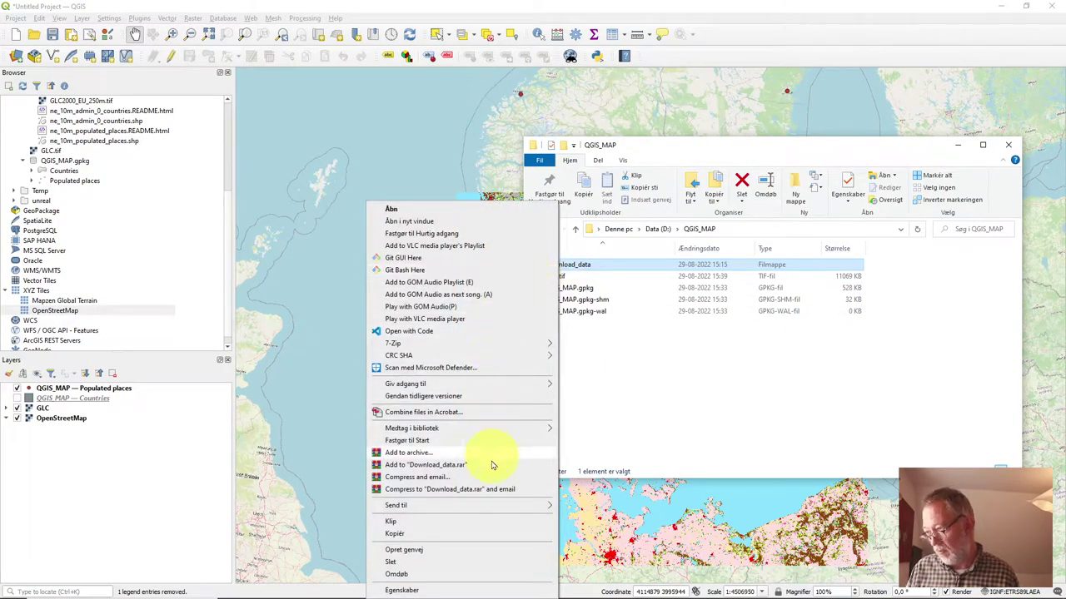
click(464, 563)
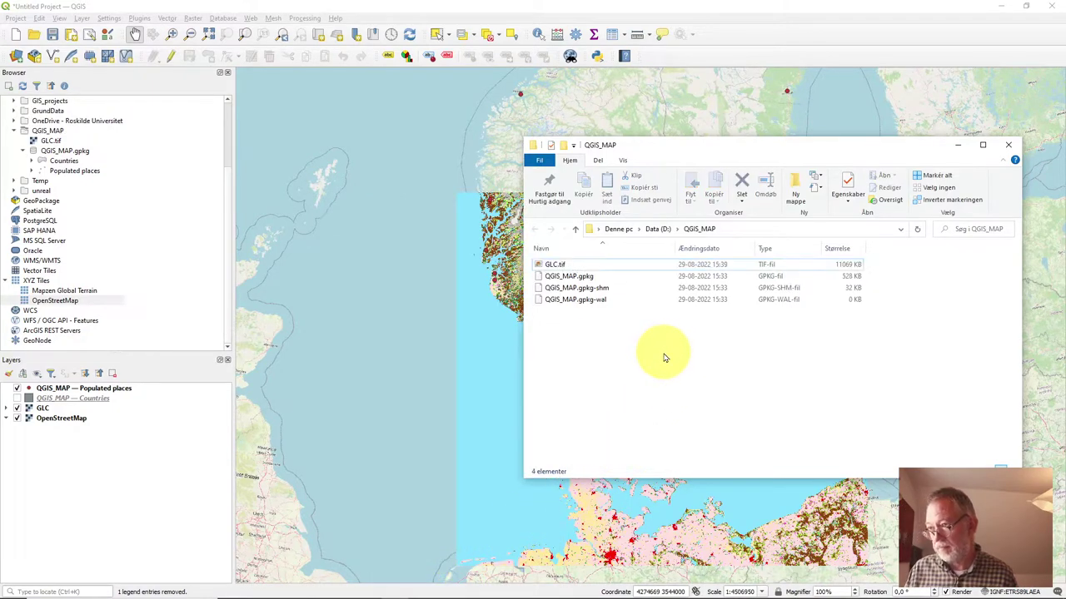
click(166, 520)
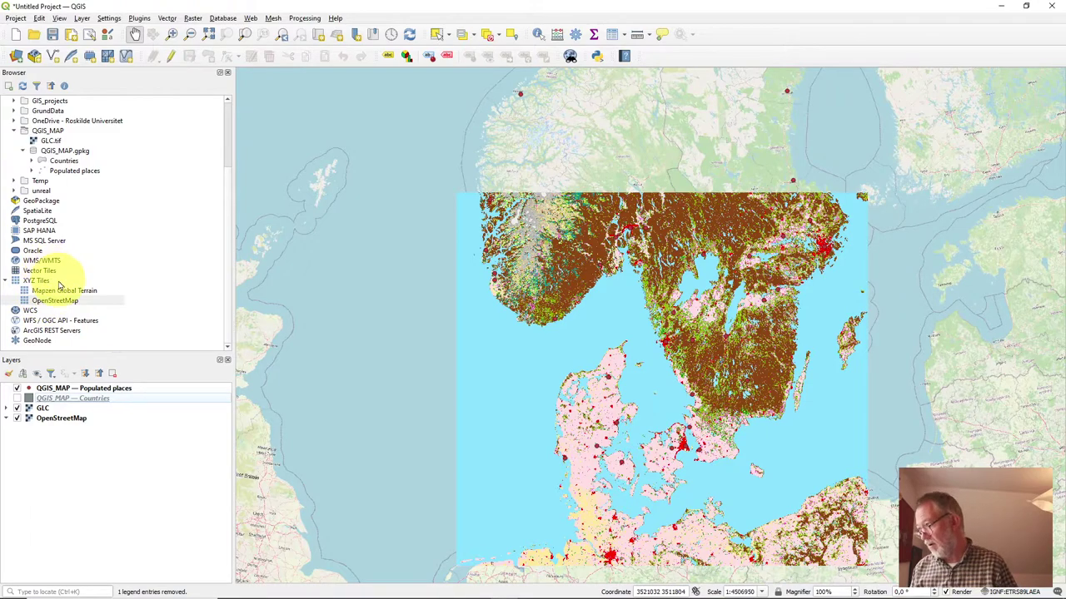
Step: Turn off Populated places and turn on Countries as grey polygons over GLC
click(55, 132)
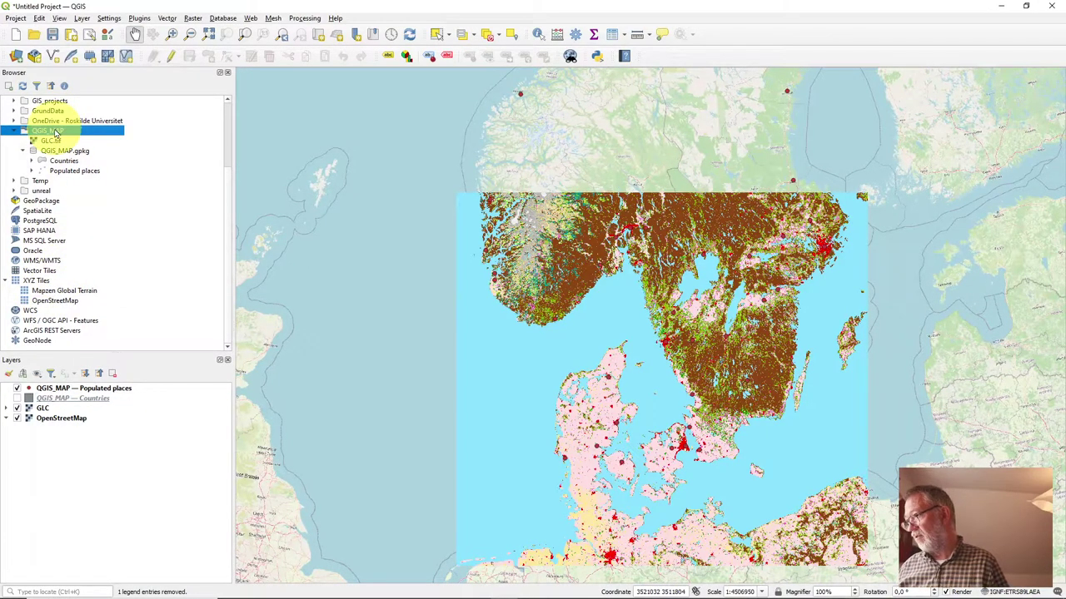
click(18, 390)
click(18, 400)
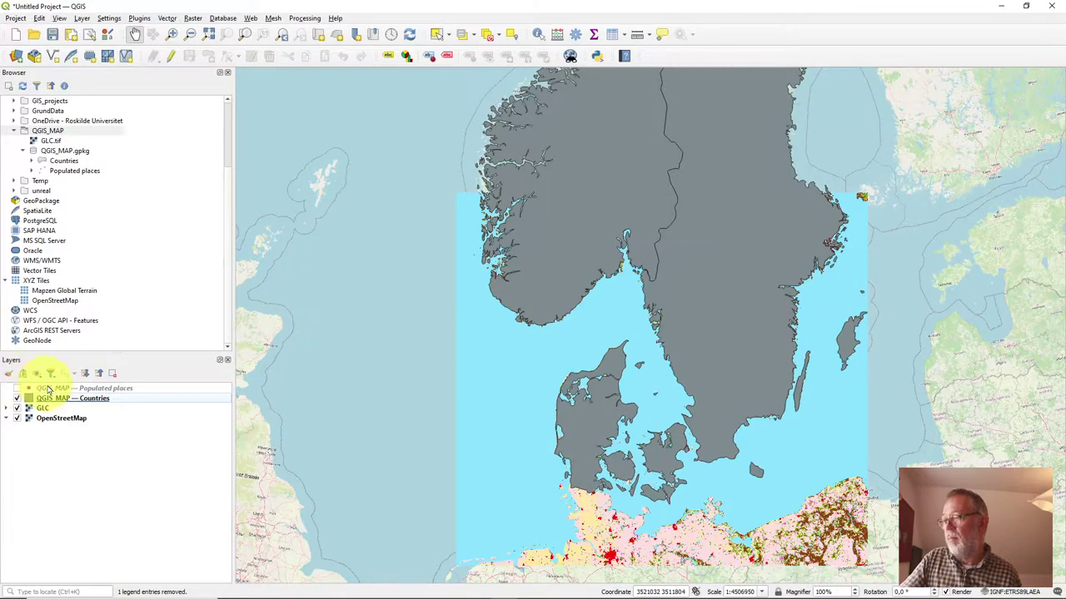
right_click(74, 401)
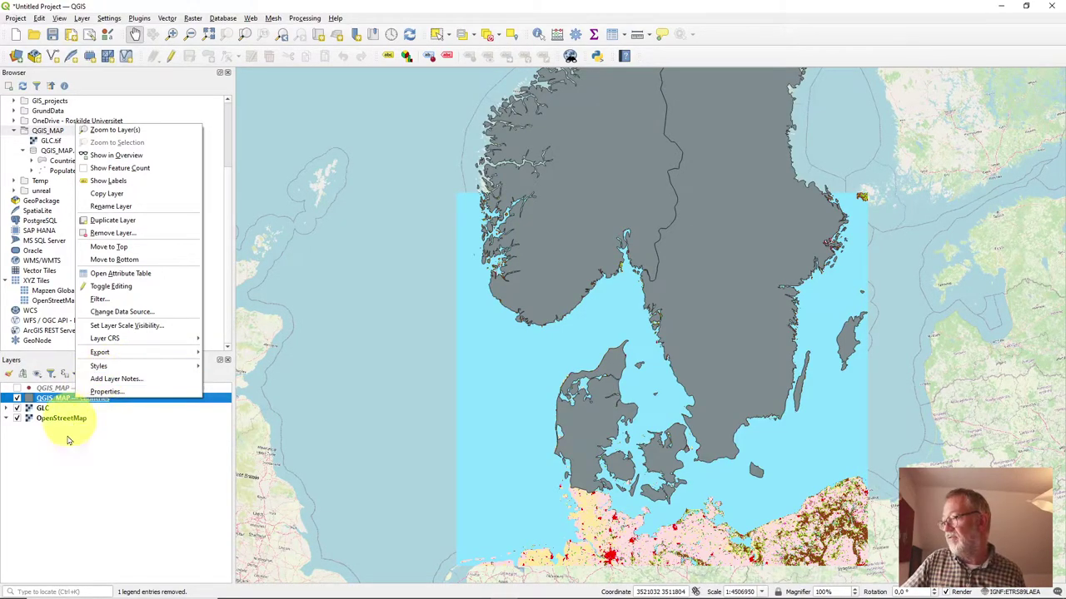
Step: Open Layer Styling for Countries and select its Simple Fill symbol layer
click(9, 377)
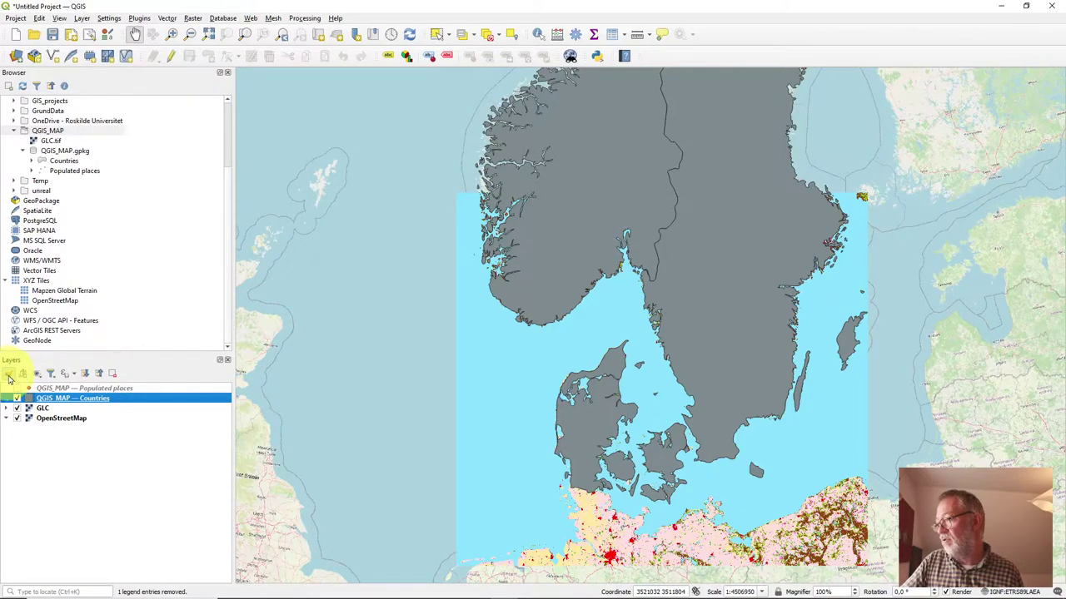
click(11, 378)
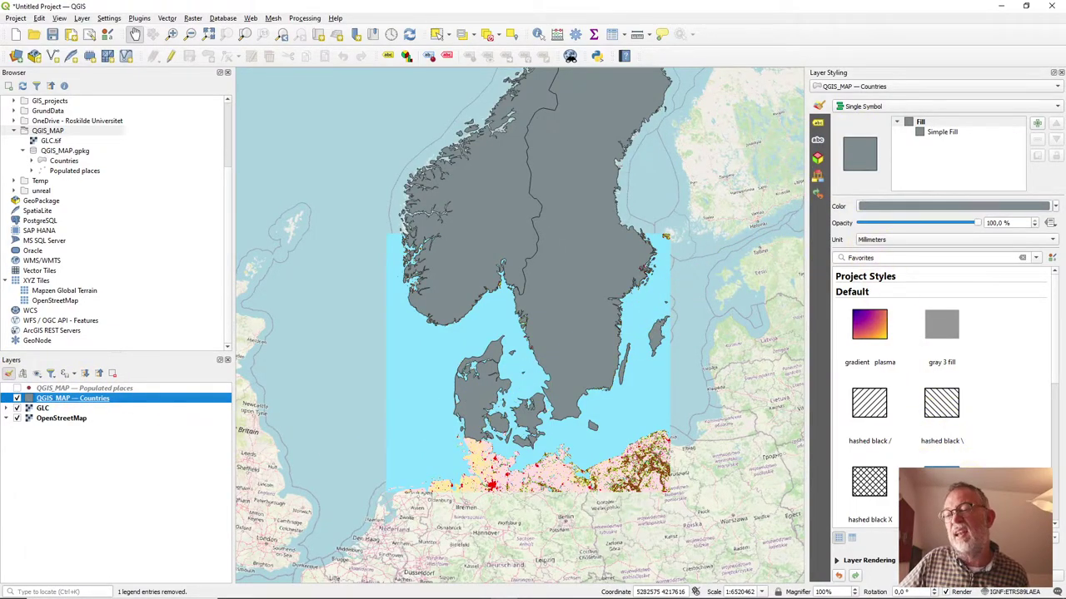
scroll(941, 400, down, 3)
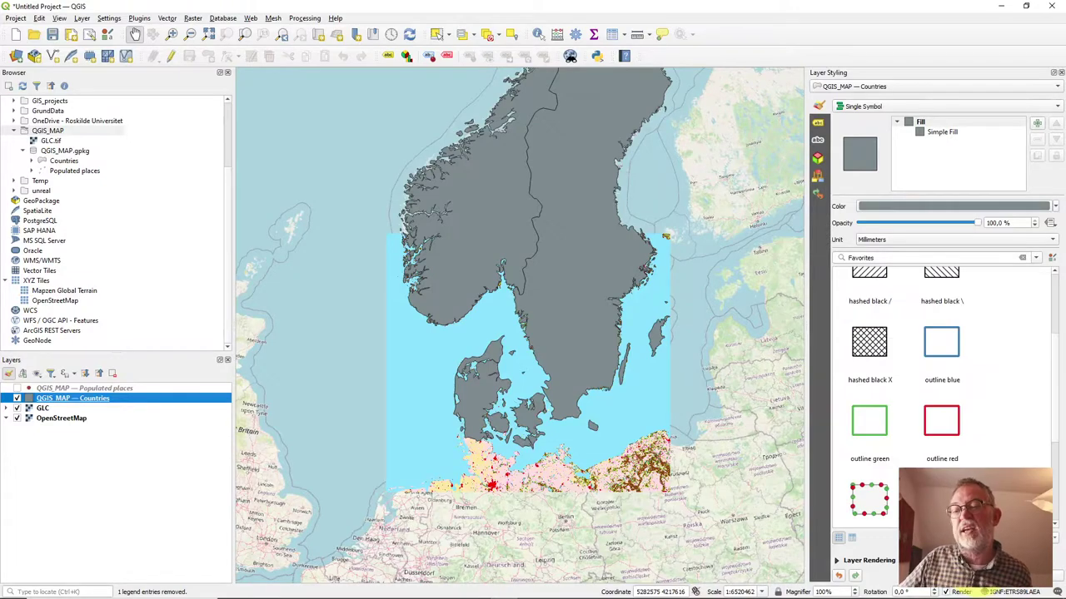
scroll(945, 367, up, 3)
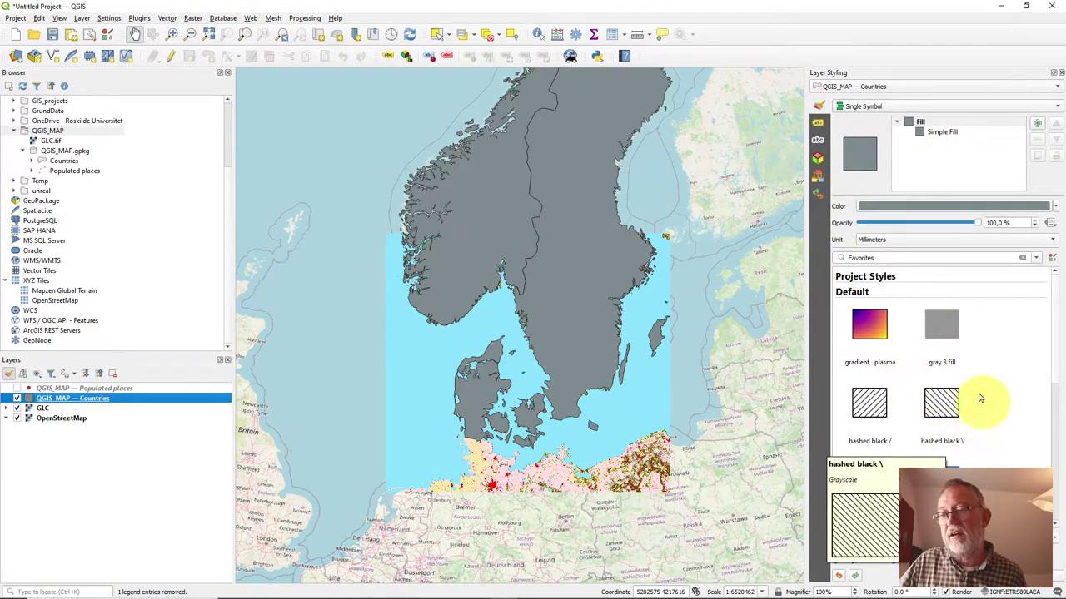
click(938, 131)
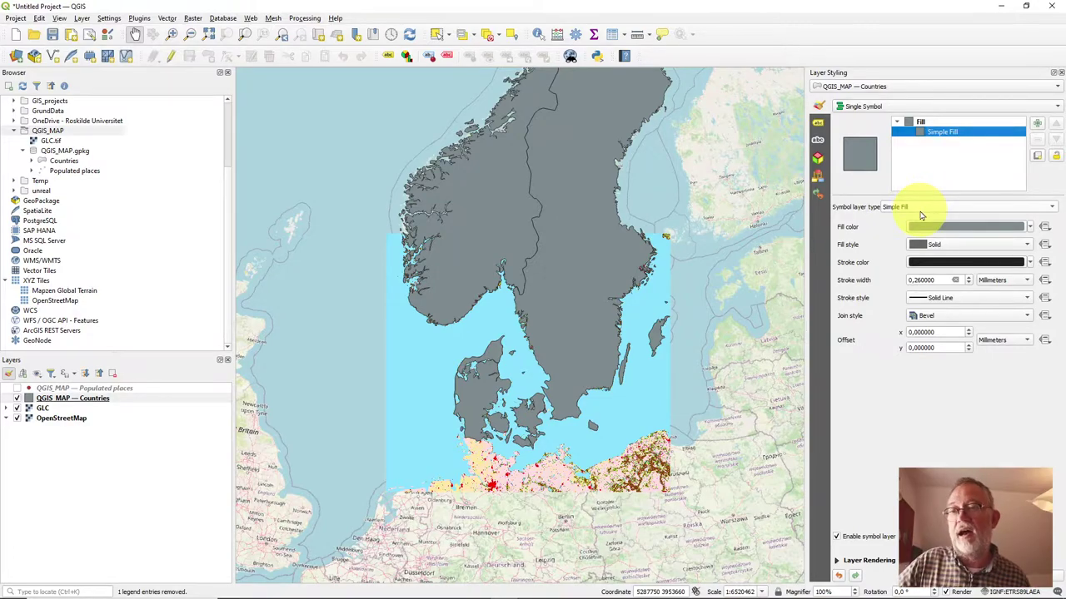
Step: Keep the Simple Fill type and change the Countries fill colour to dark red
click(927, 209)
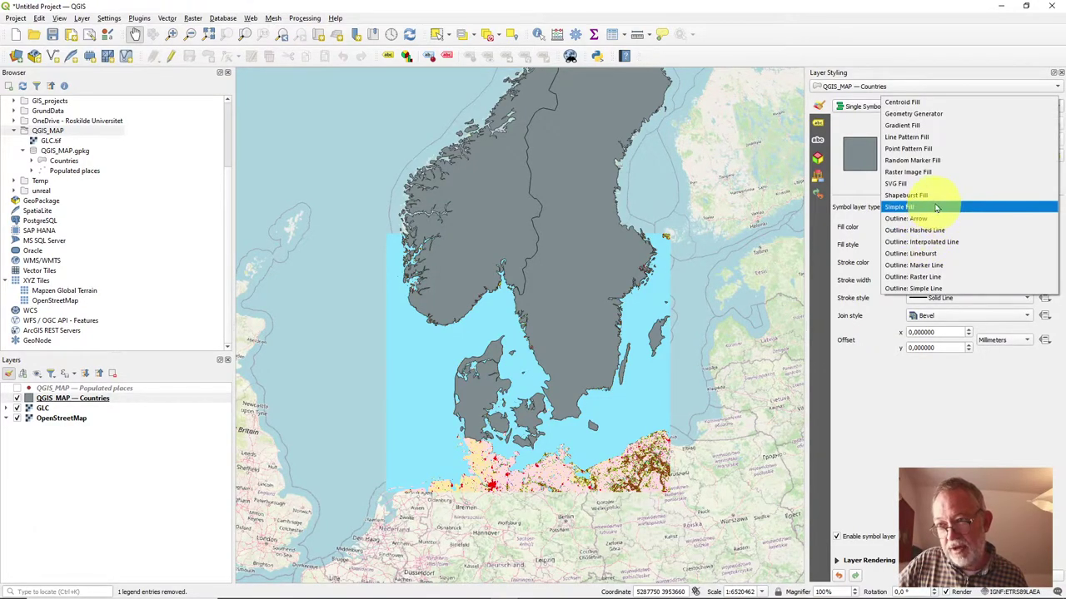
click(957, 446)
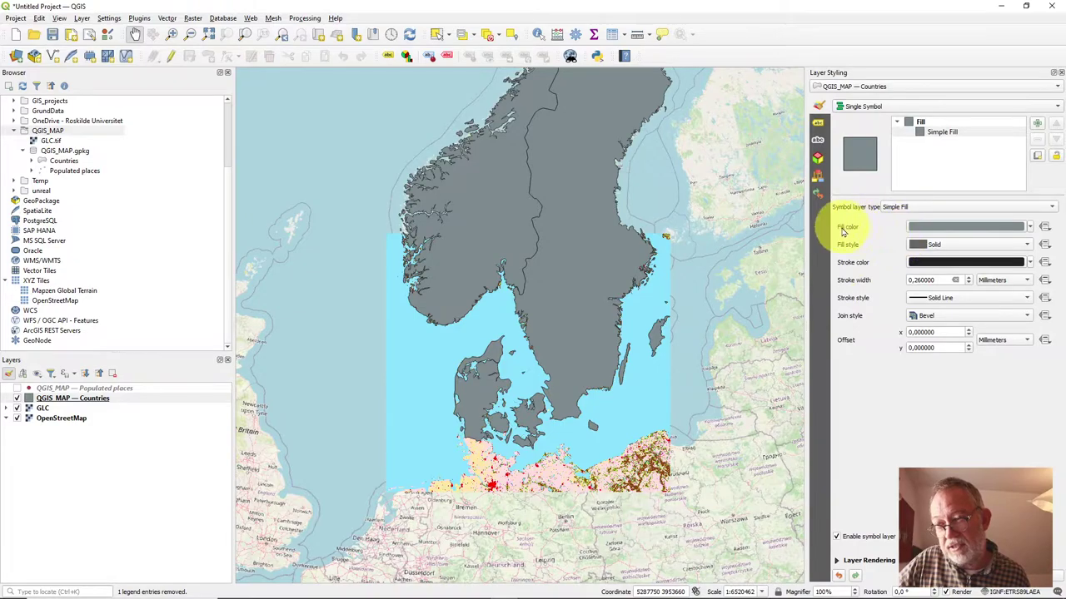
click(938, 233)
click(996, 155)
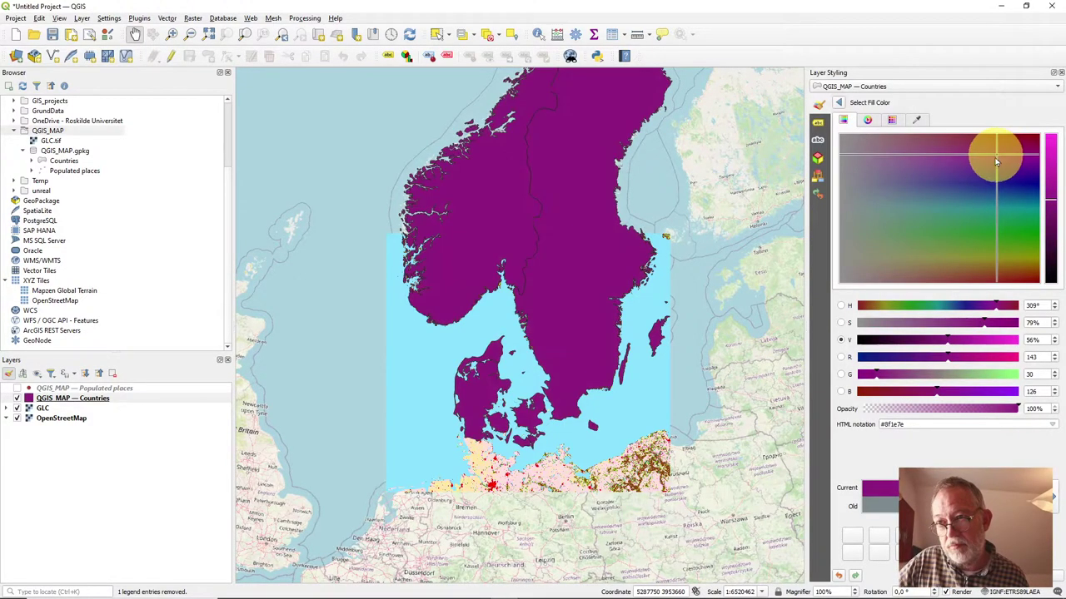
drag(958, 159, 1035, 136)
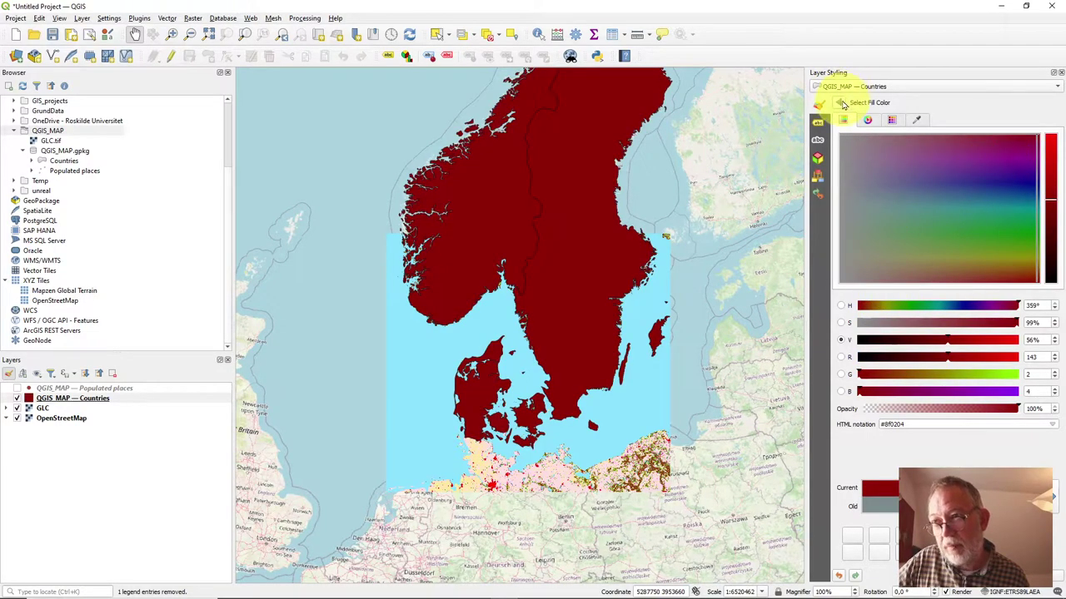
click(842, 104)
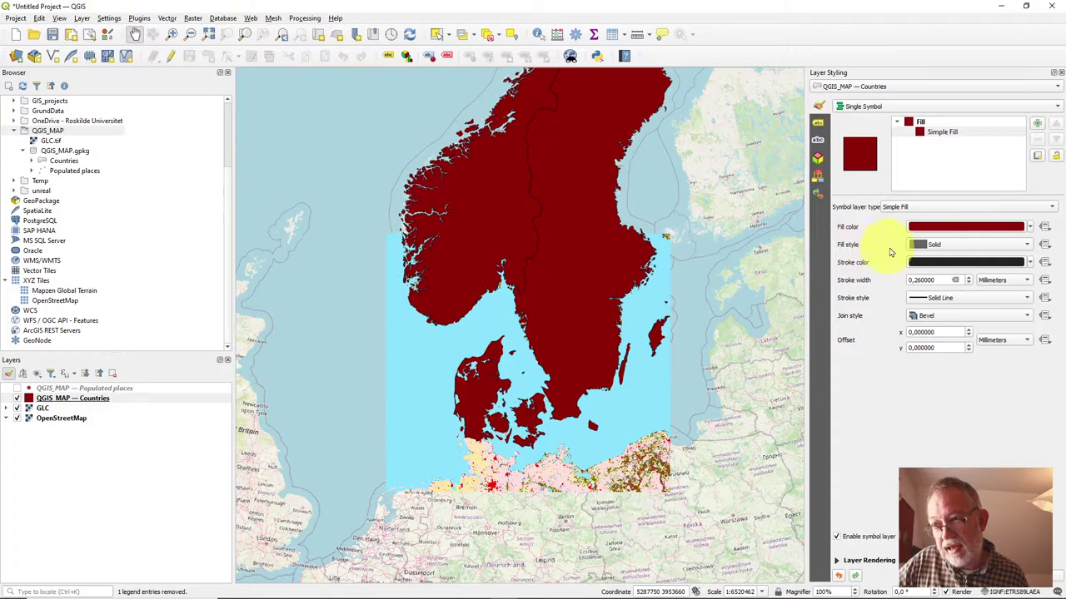
Step: Try the FDiagonal fill style, then set the fill style to No Brush
click(922, 250)
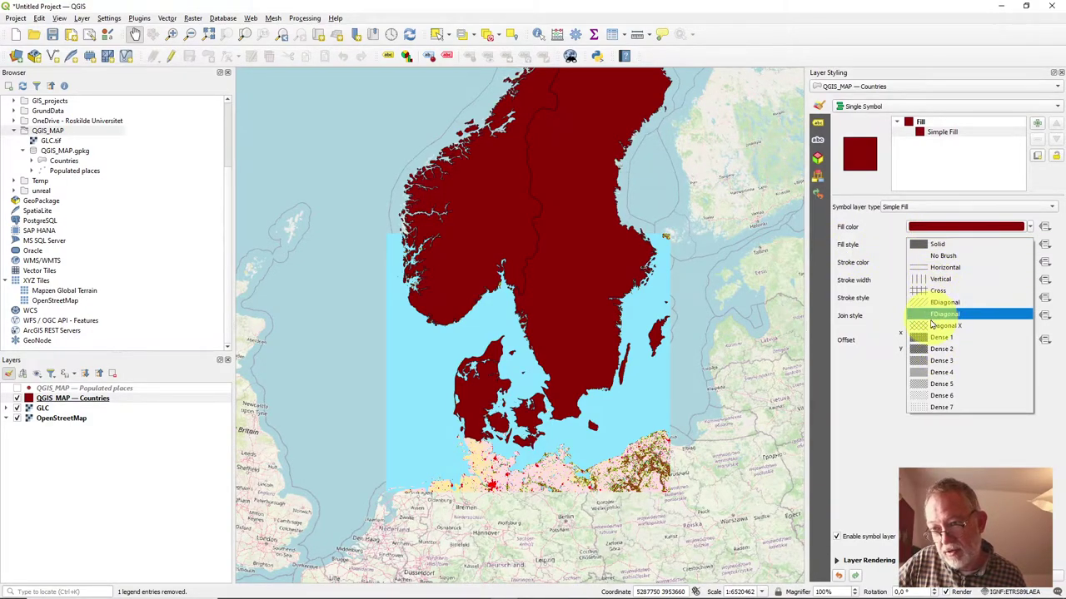
click(936, 314)
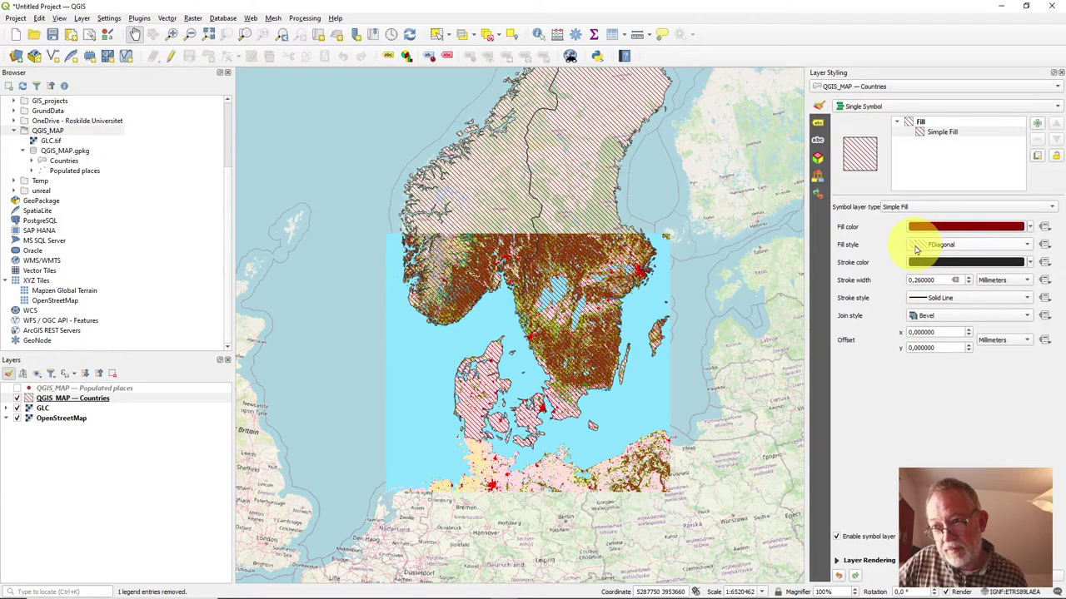
click(919, 244)
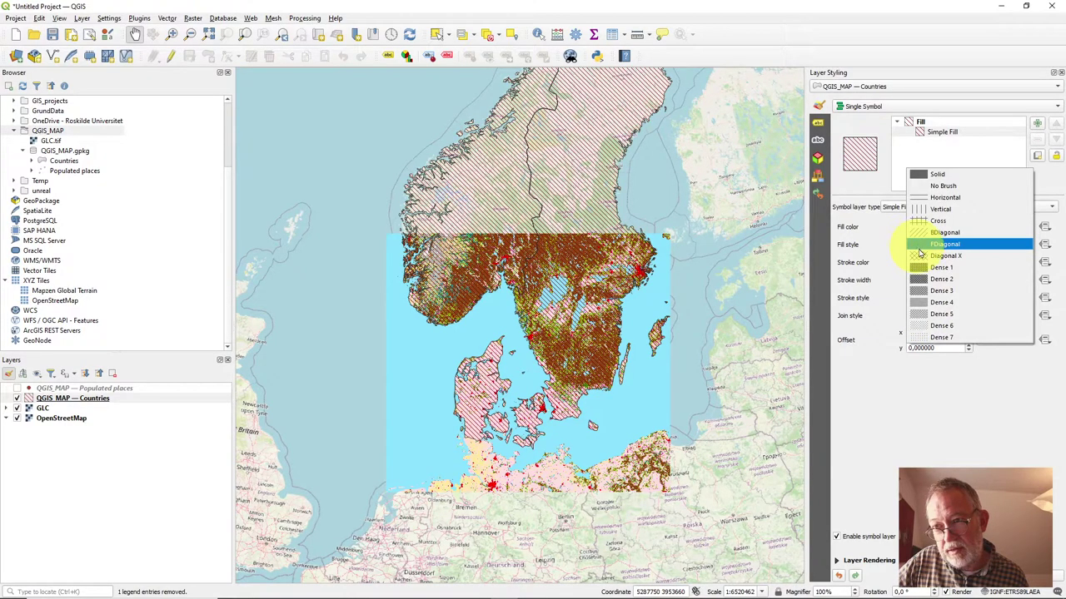
click(937, 187)
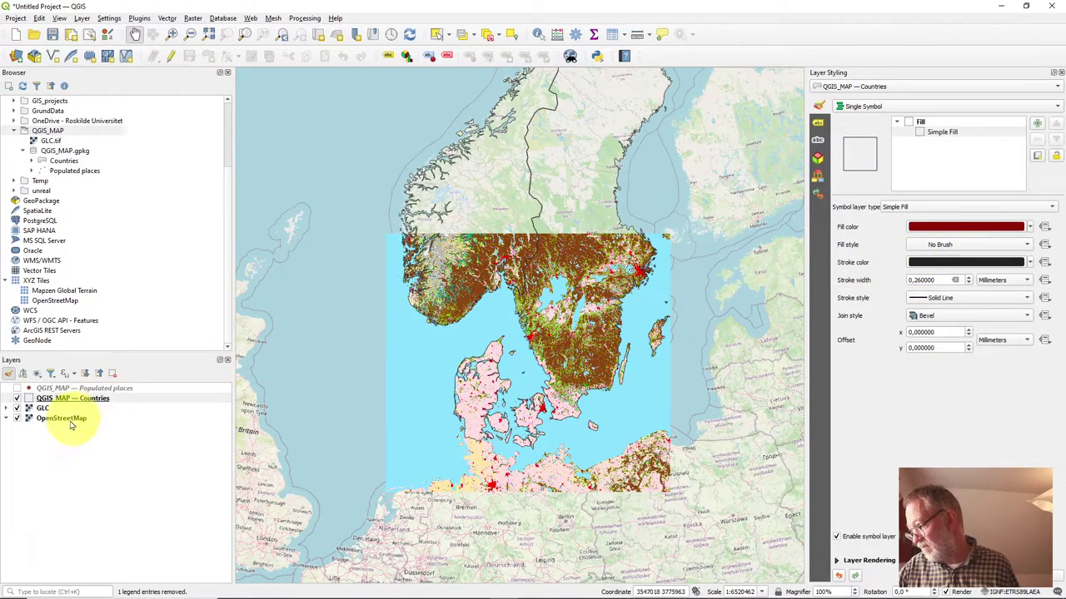
click(17, 408)
click(16, 418)
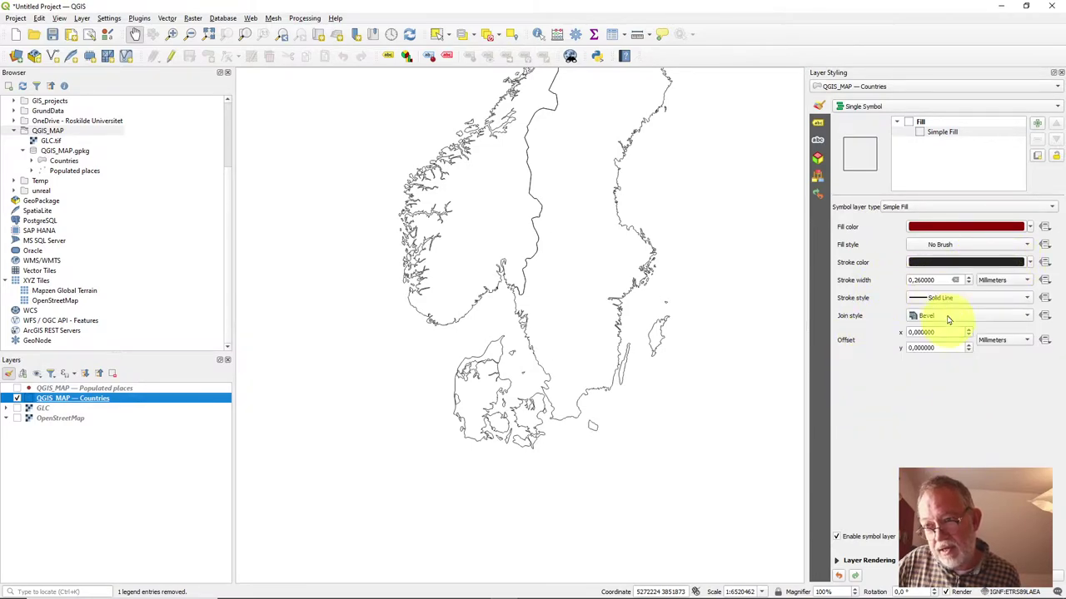
scroll(962, 279, up, 2)
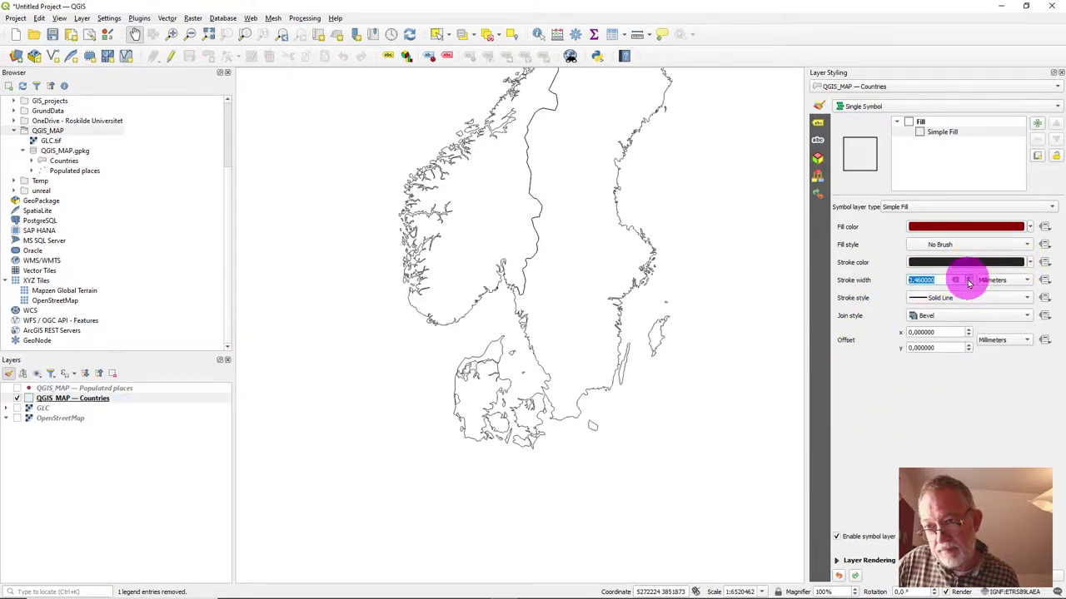
scroll(968, 279, down, 2)
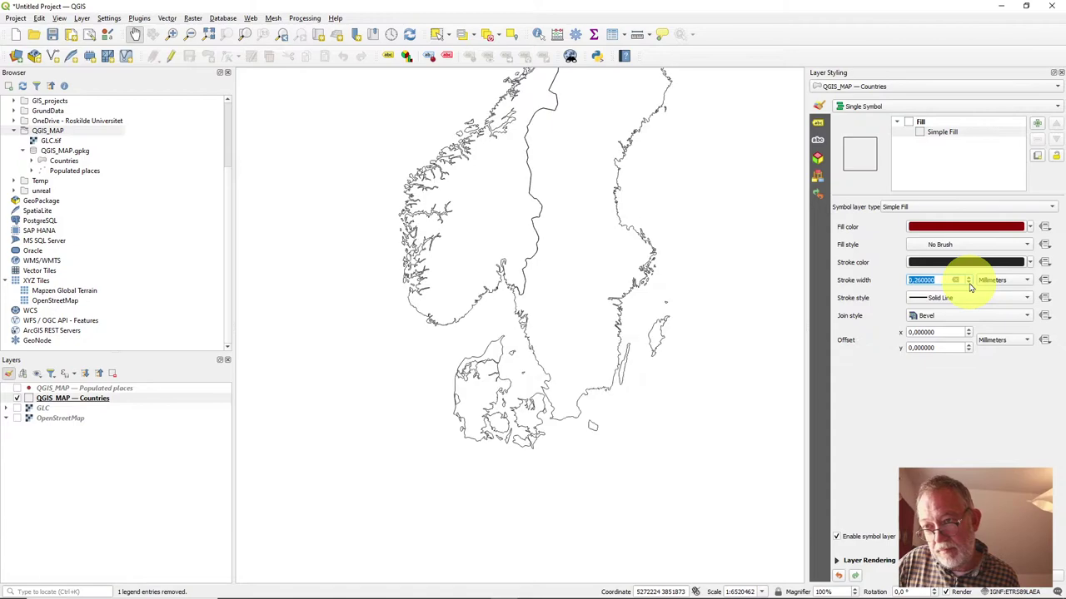
click(940, 297)
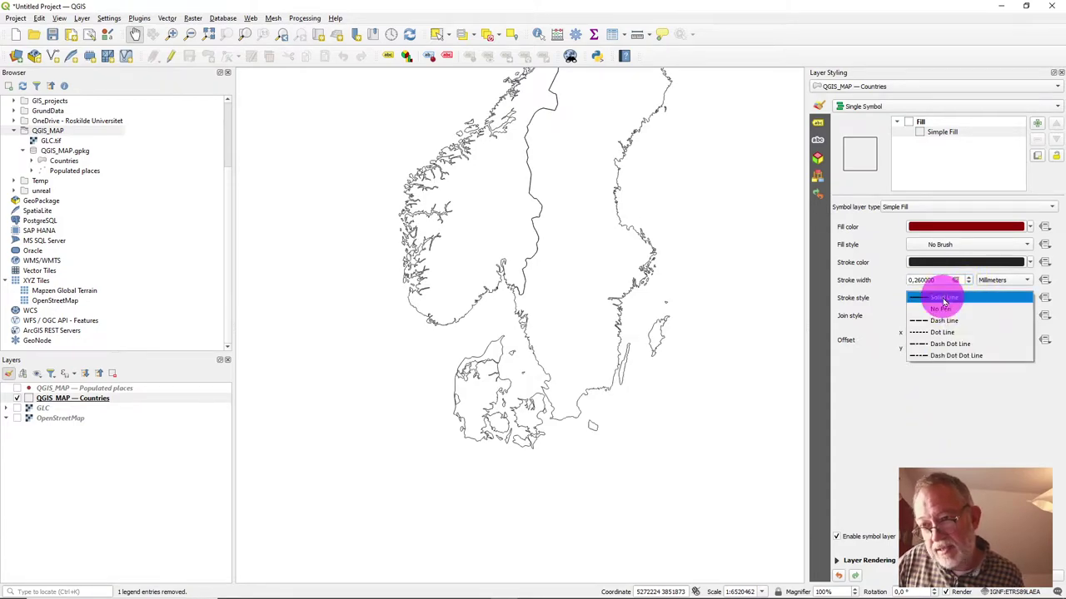
click(951, 332)
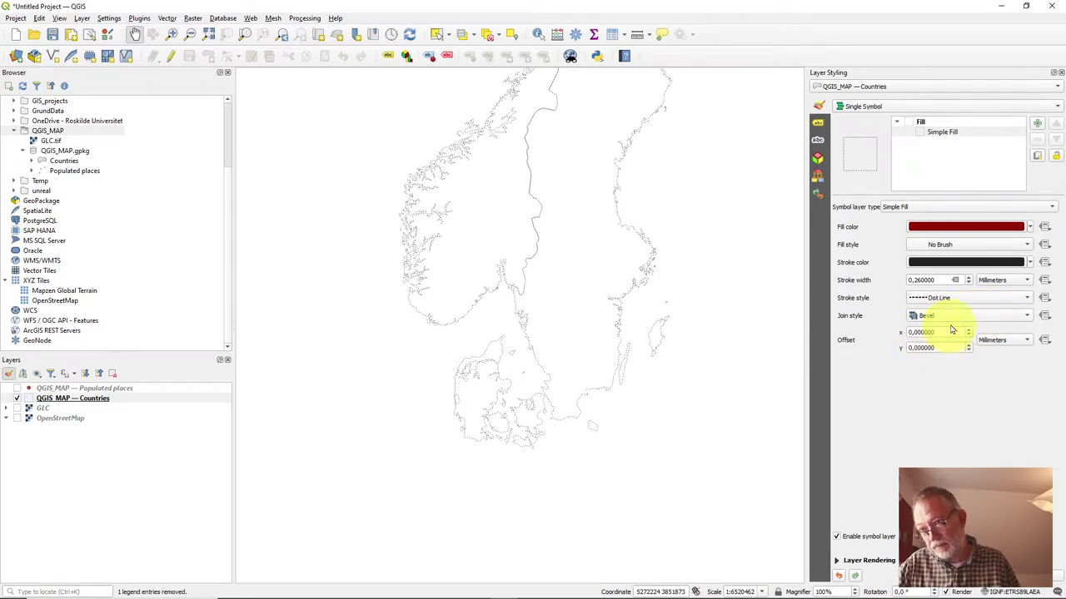
click(957, 298)
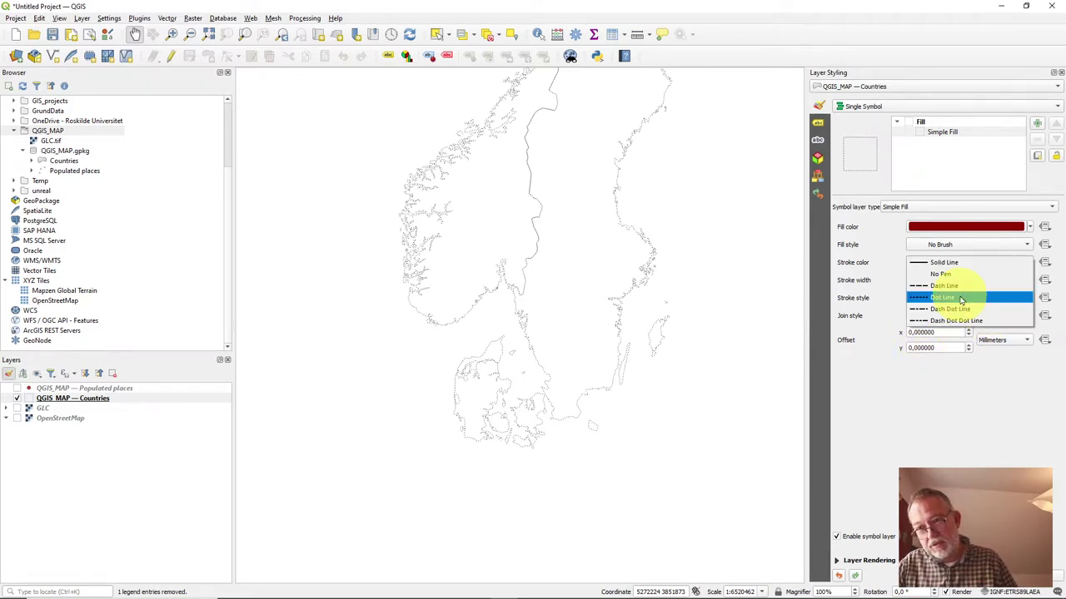
click(940, 263)
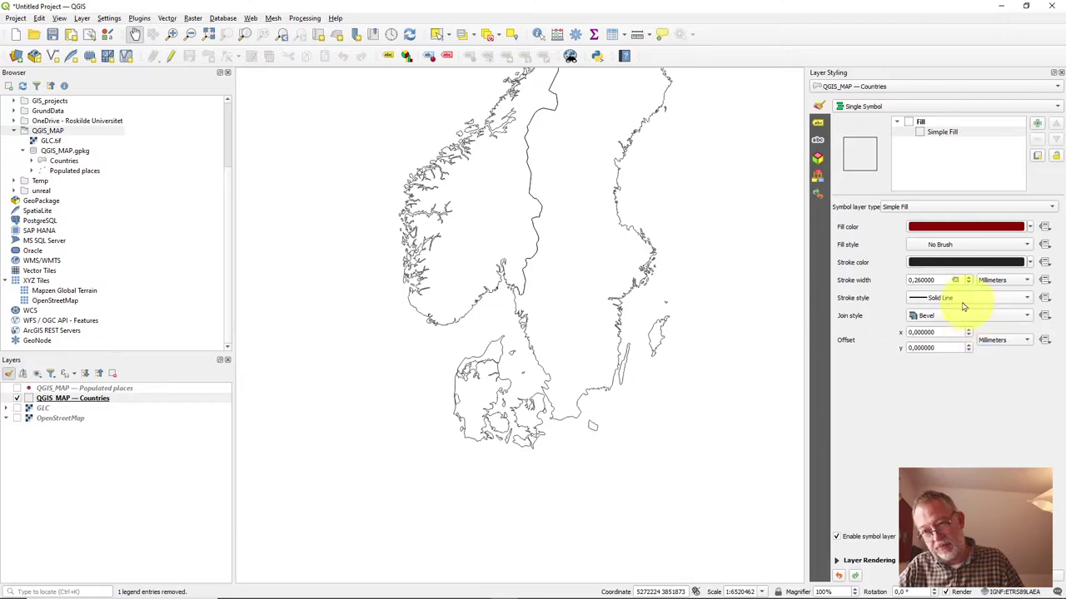
click(912, 321)
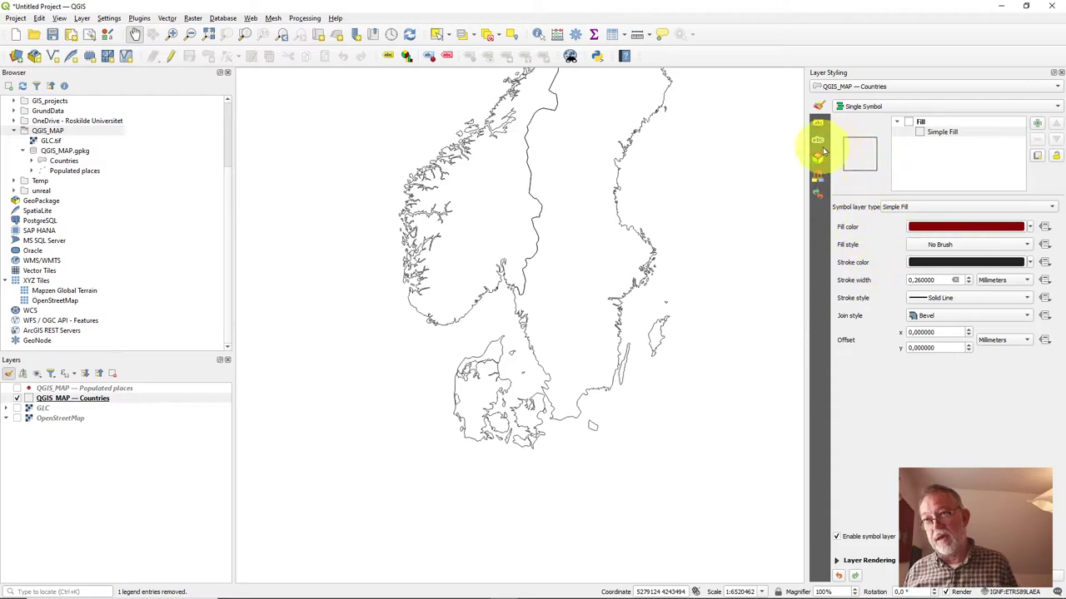
Step: Close Layer Styling and turn the Populated places layer back on
click(1059, 73)
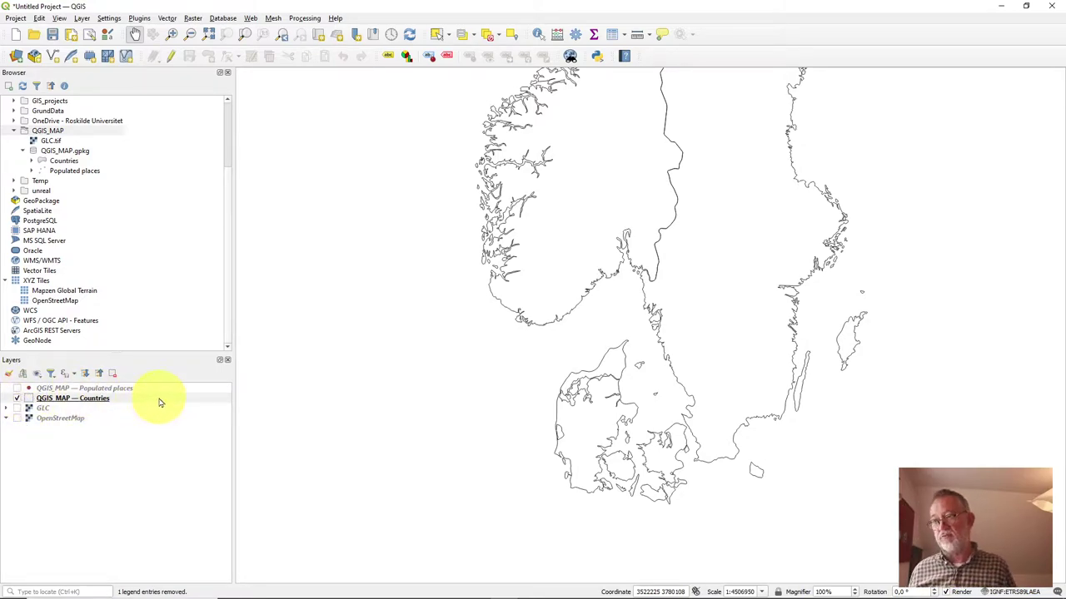
click(17, 388)
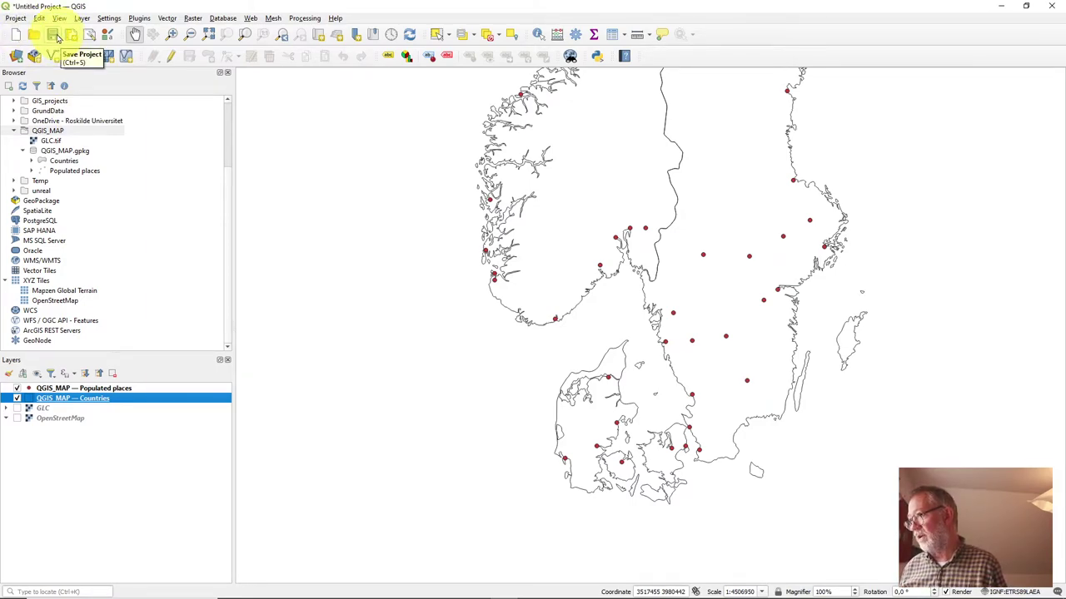
Step: Save the project as QGIS_map in the D:\QGIS_MAP folder
click(53, 36)
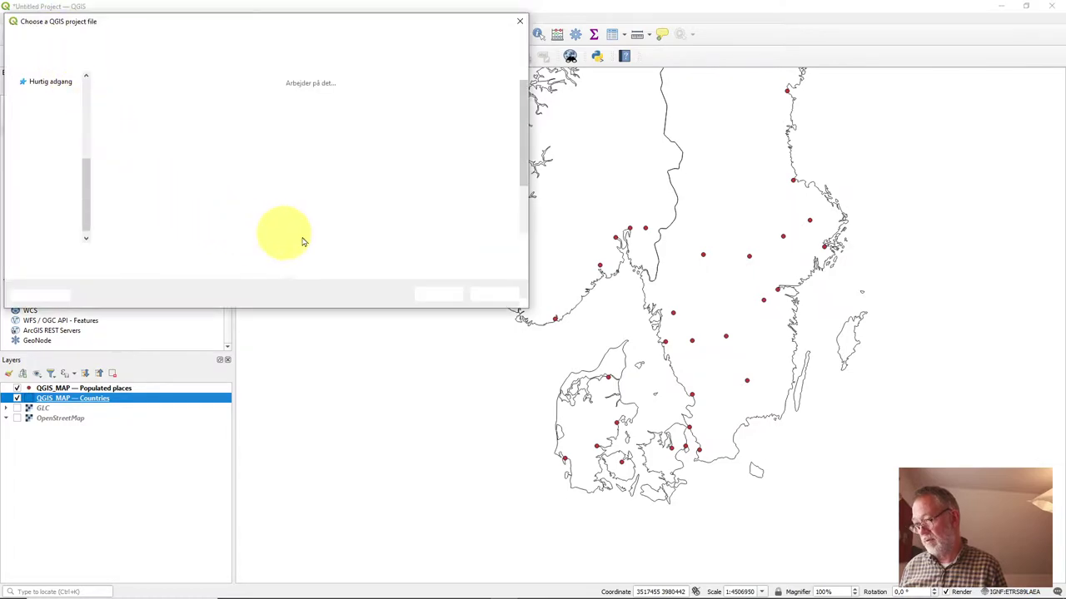
scroll(33, 184, down, 5)
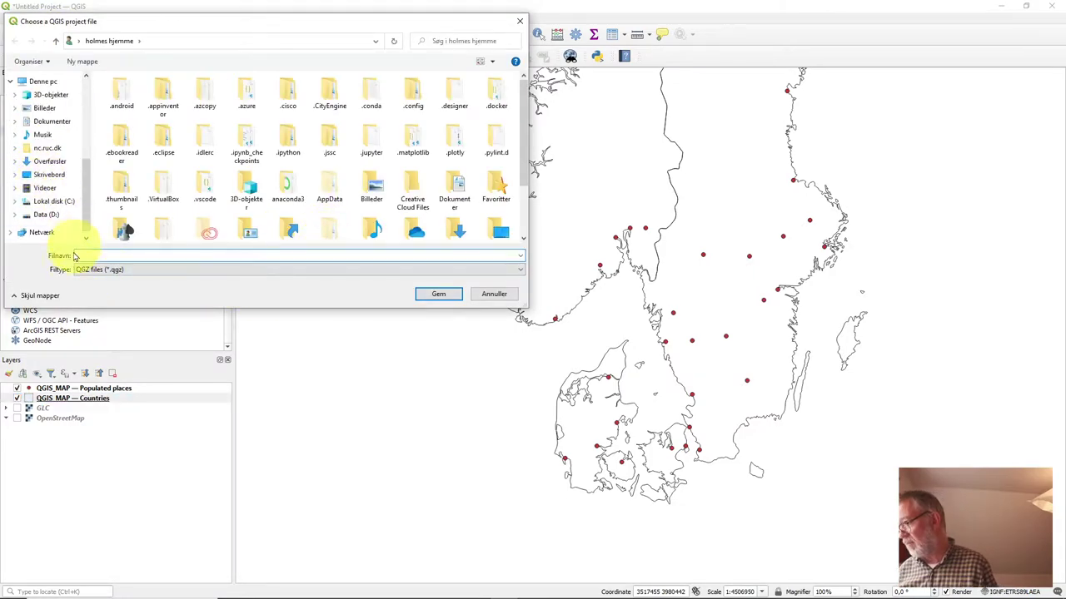
click(17, 215)
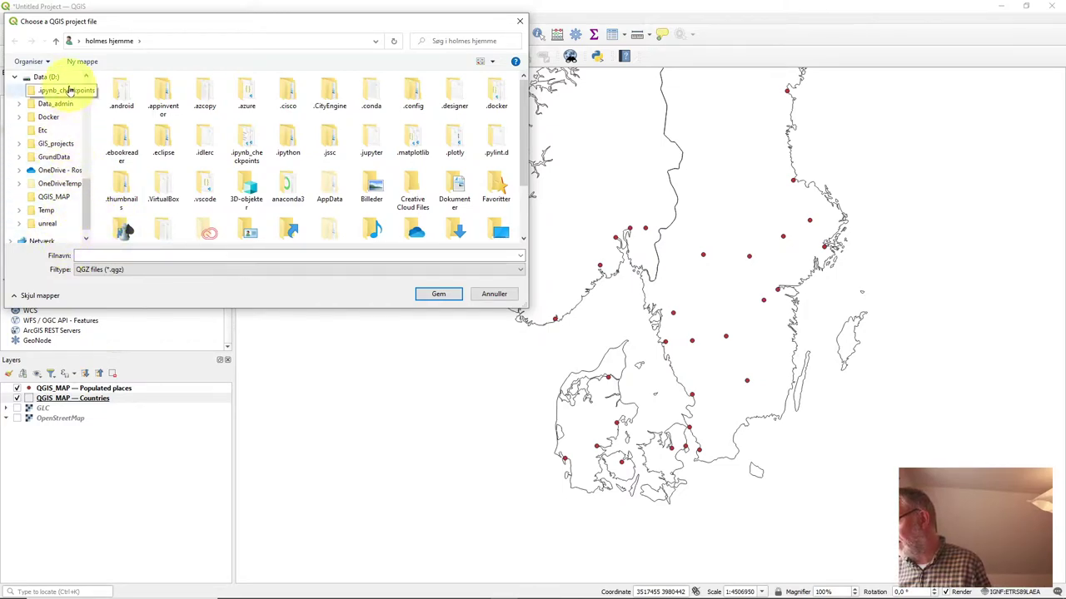
click(58, 200)
click(110, 256)
text(QGIS_)
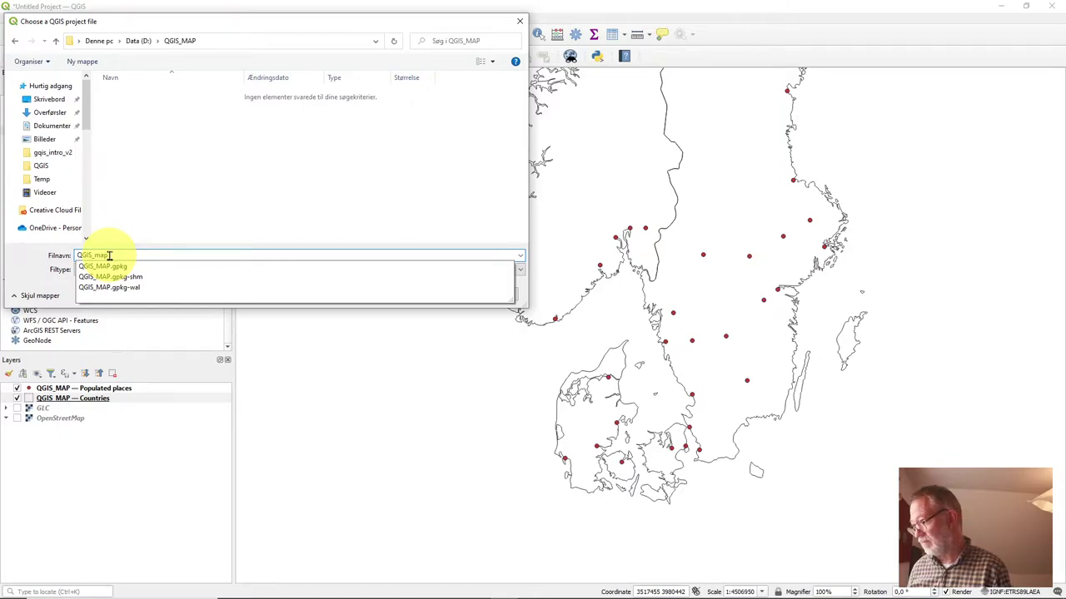
text(map)
key(Return)
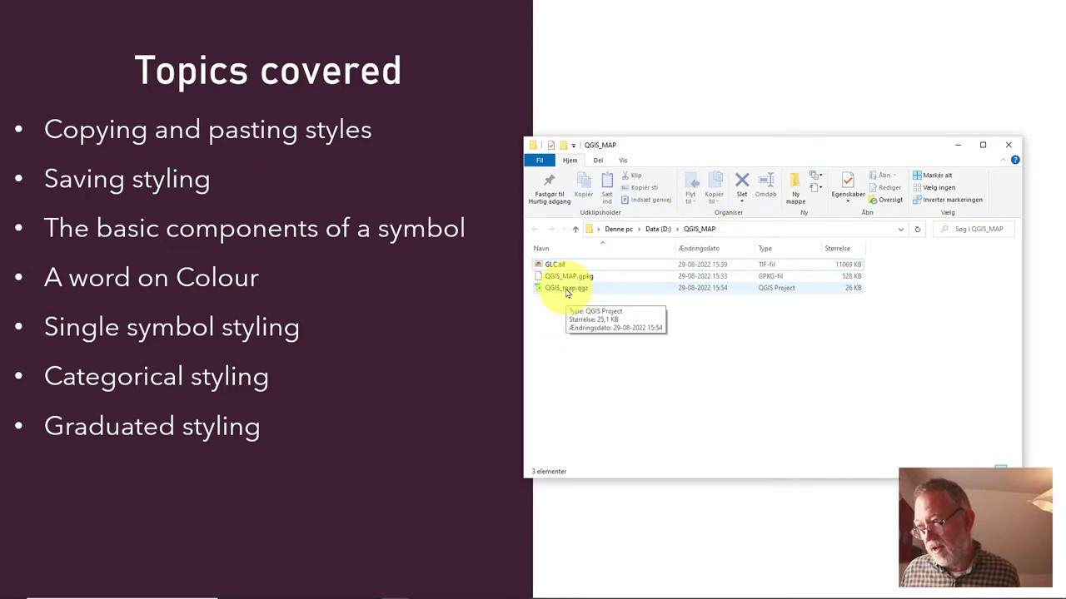
Step: Double-click QGIS_map.qgz in the QGIS_MAP folder to reload the project in QGIS
double_click(565, 289)
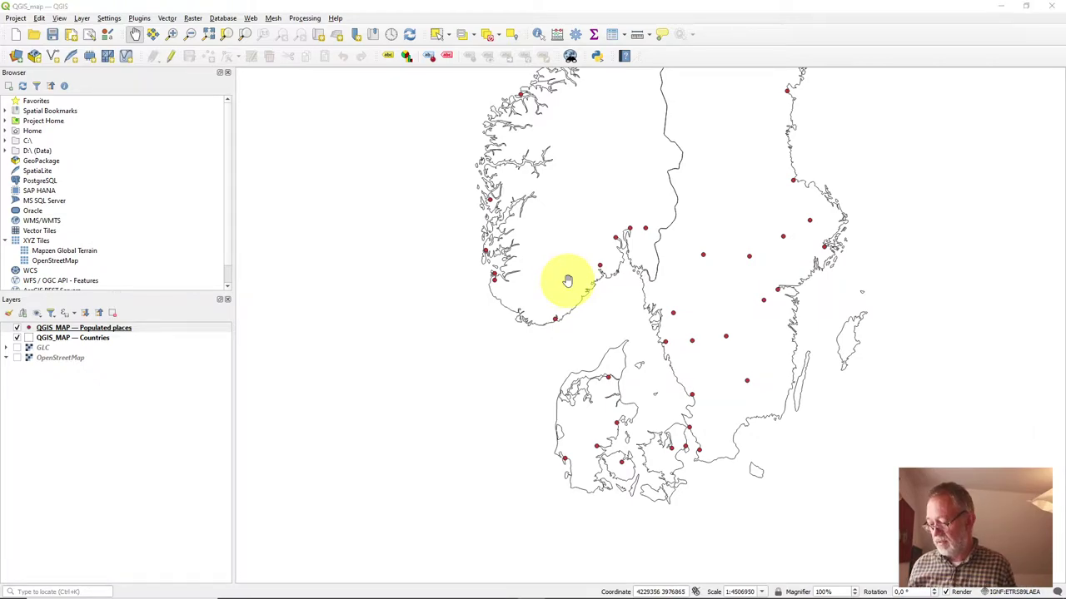
Step: Launch QGIS Desktop from the Windows search
key(super)
text(q)
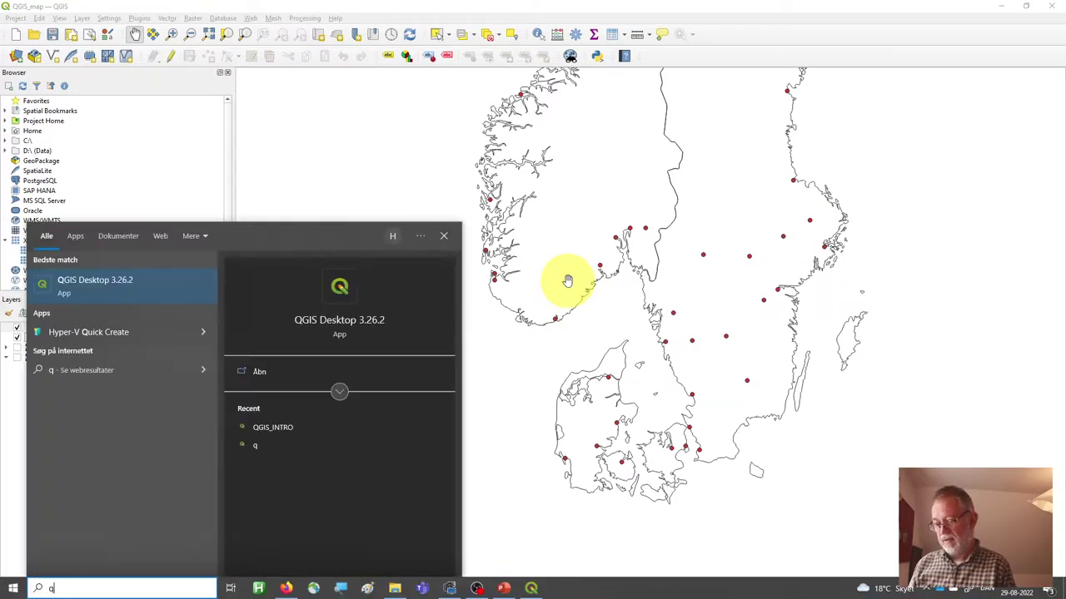
text(gis)
key(Escape)
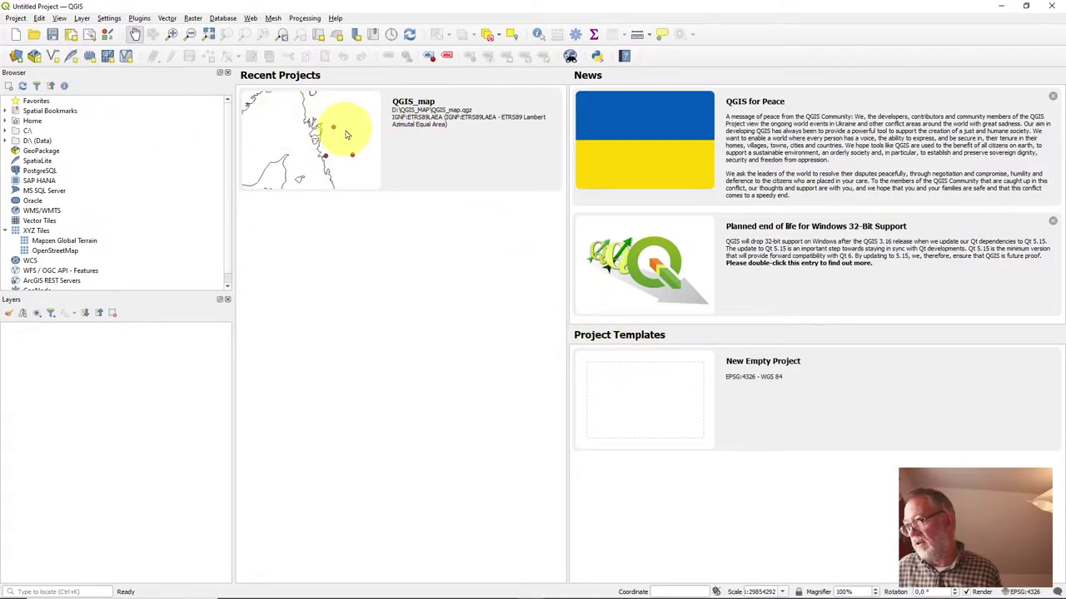
Step: Look through the Project menu on the start page and close it without choosing anything
click(39, 18)
mouse_move(16, 22)
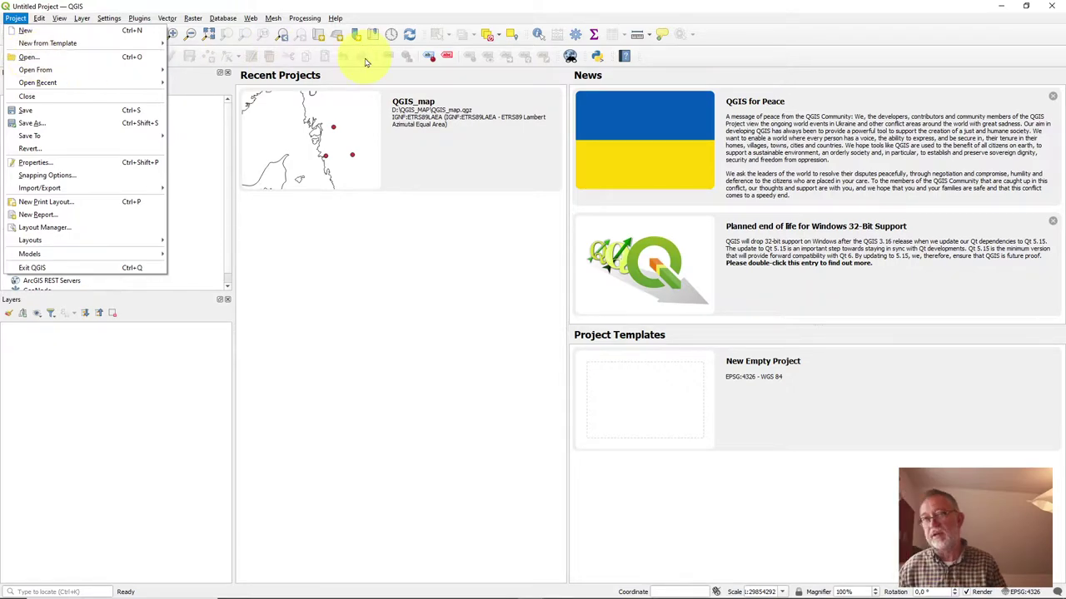
click(1058, 7)
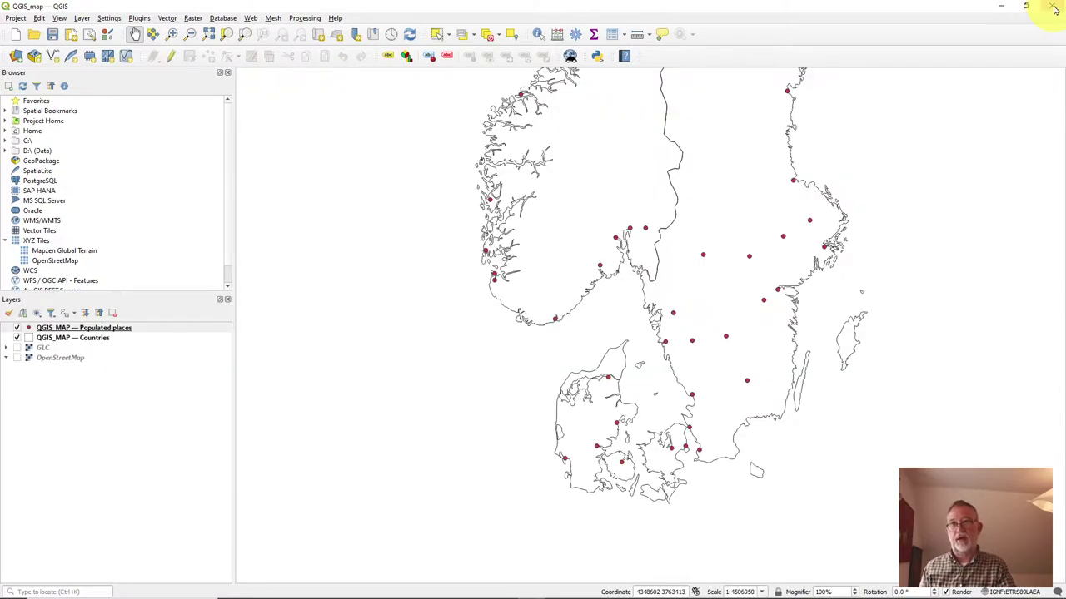
Step: Check the QGIS_MAP folder in File Explorer, then return to QGIS_map and select the Countries layer
key(alt+Tab)
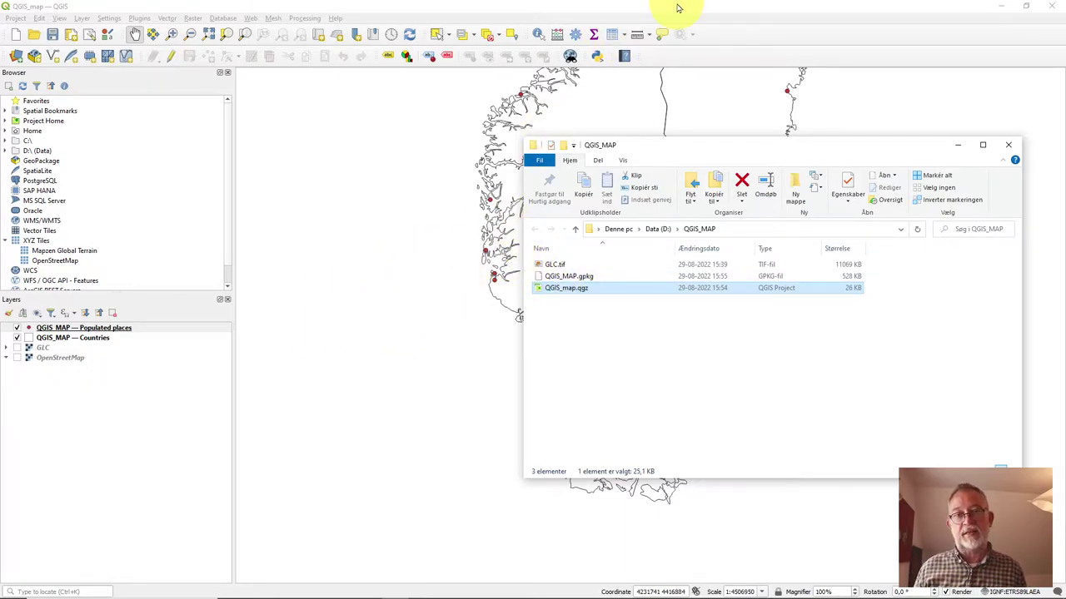
click(676, 9)
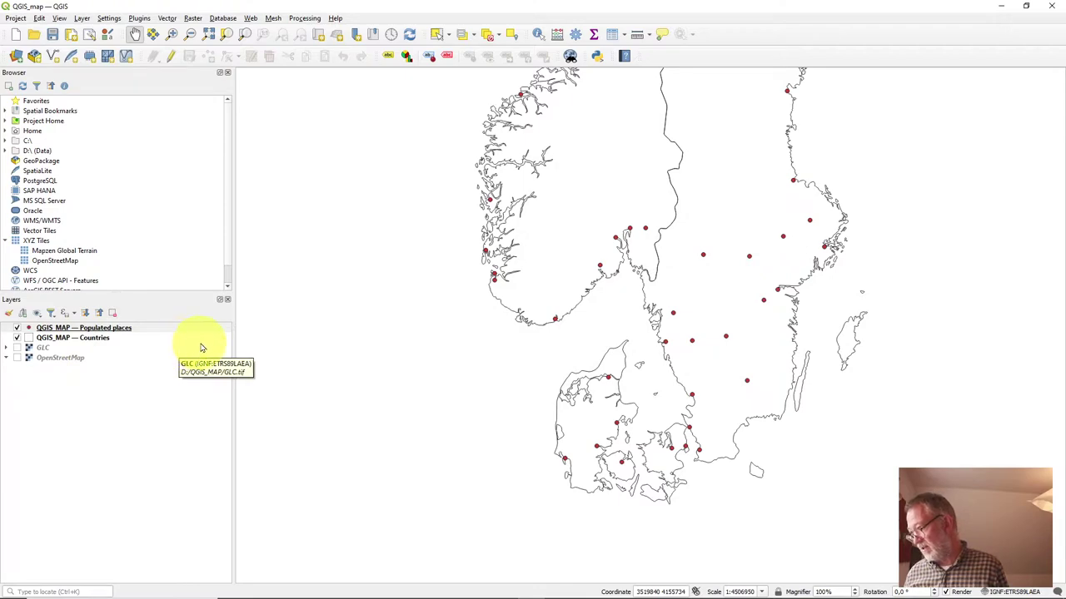
click(96, 339)
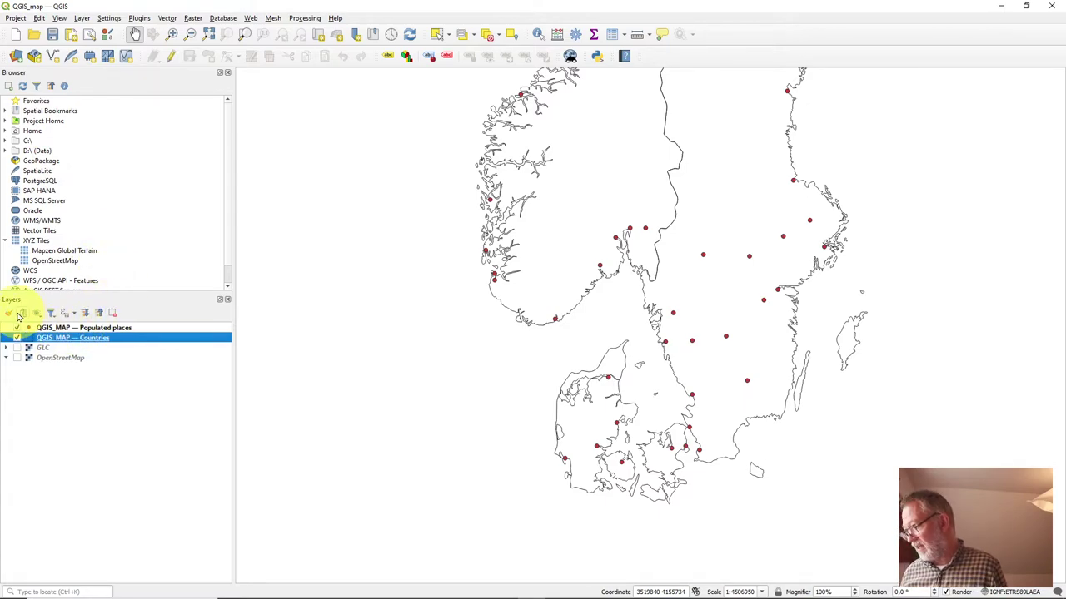
Step: Save the Countries style as default in the Datasource Database, then show the GLC raster
right_click(102, 342)
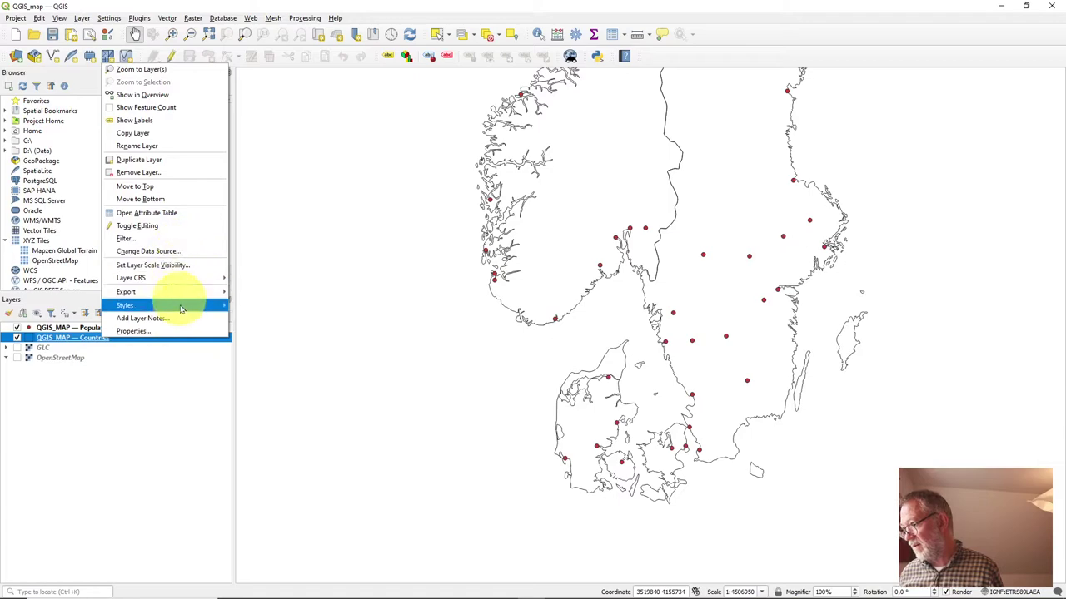
key(Escape)
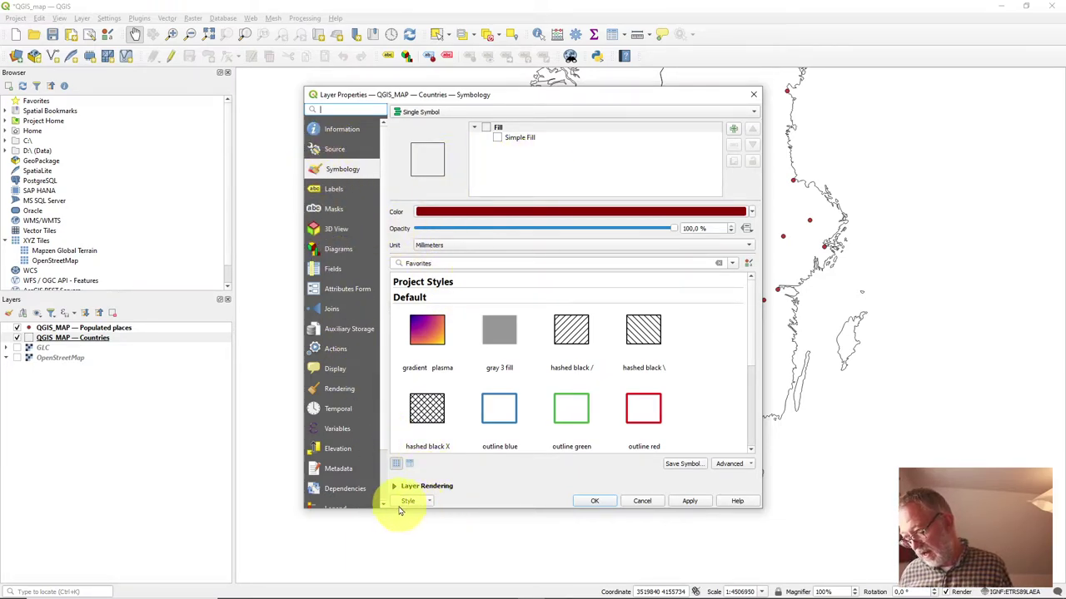
click(430, 502)
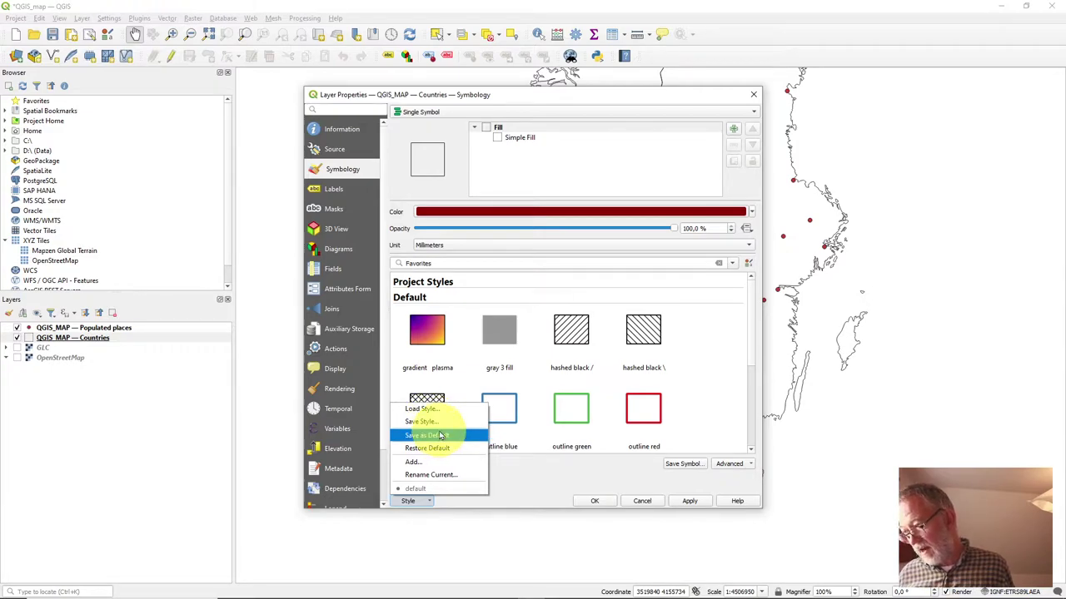
click(439, 436)
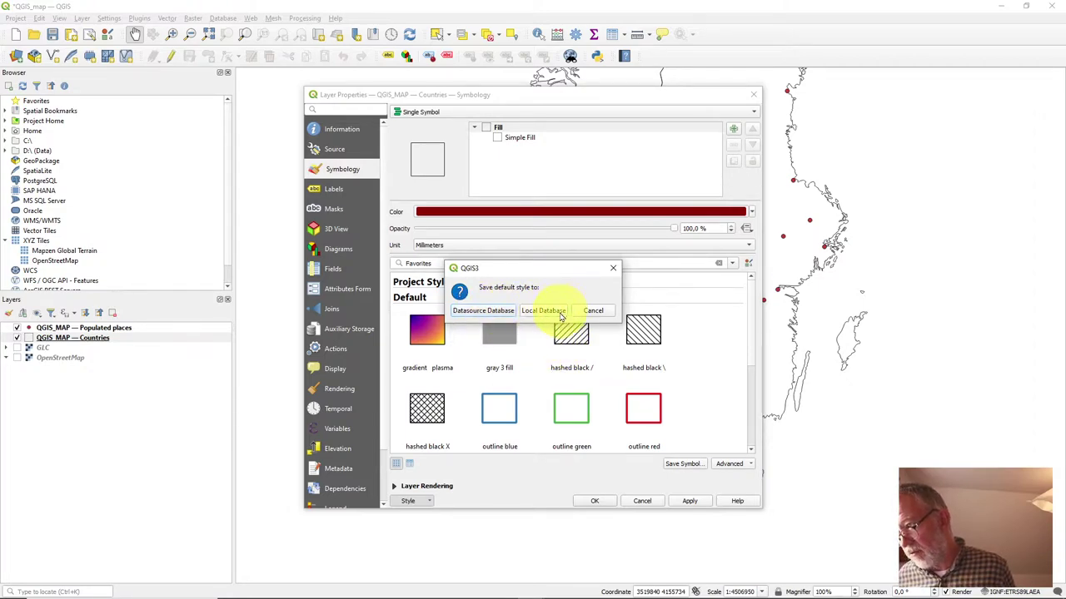
click(496, 311)
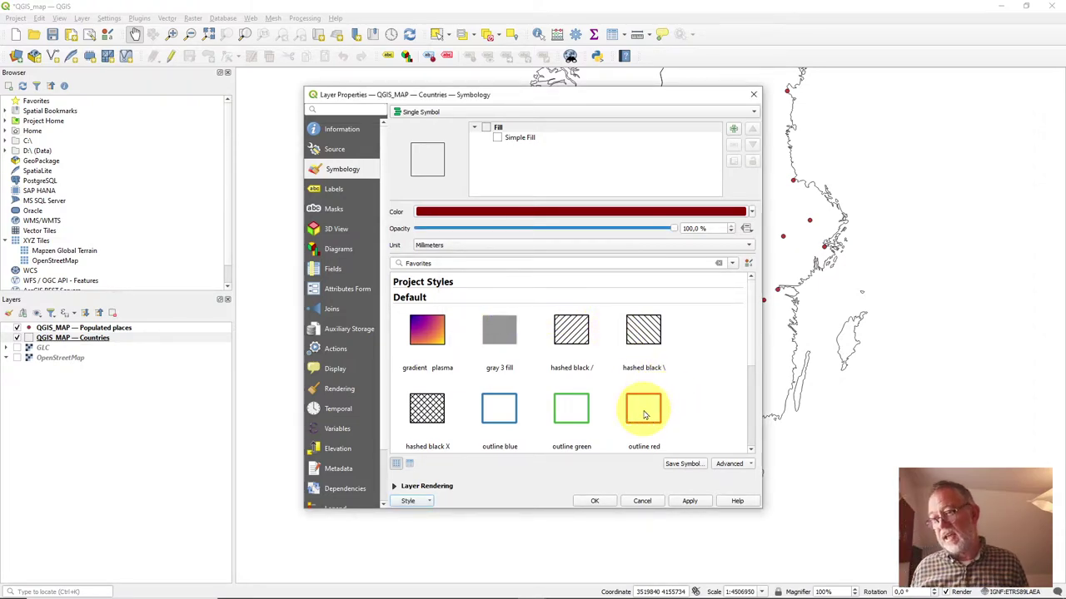
mouse_move(643, 412)
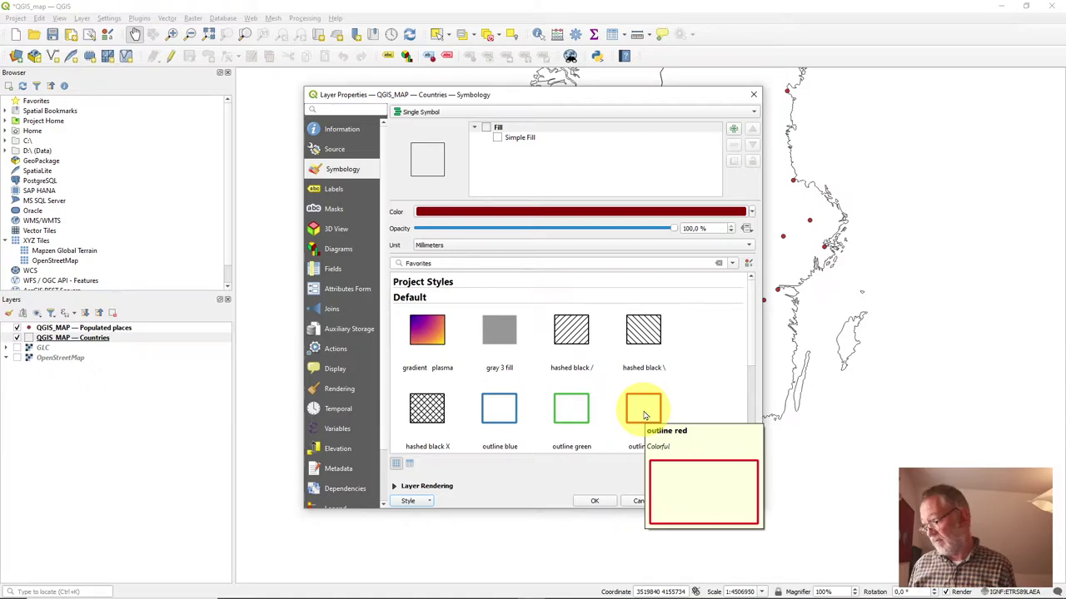
click(754, 97)
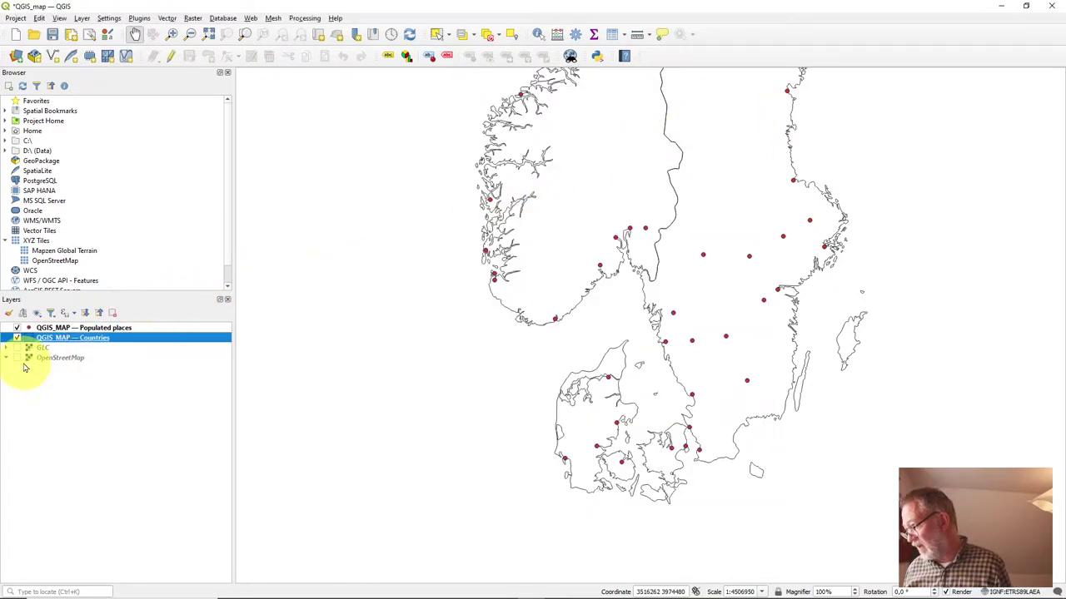
click(17, 348)
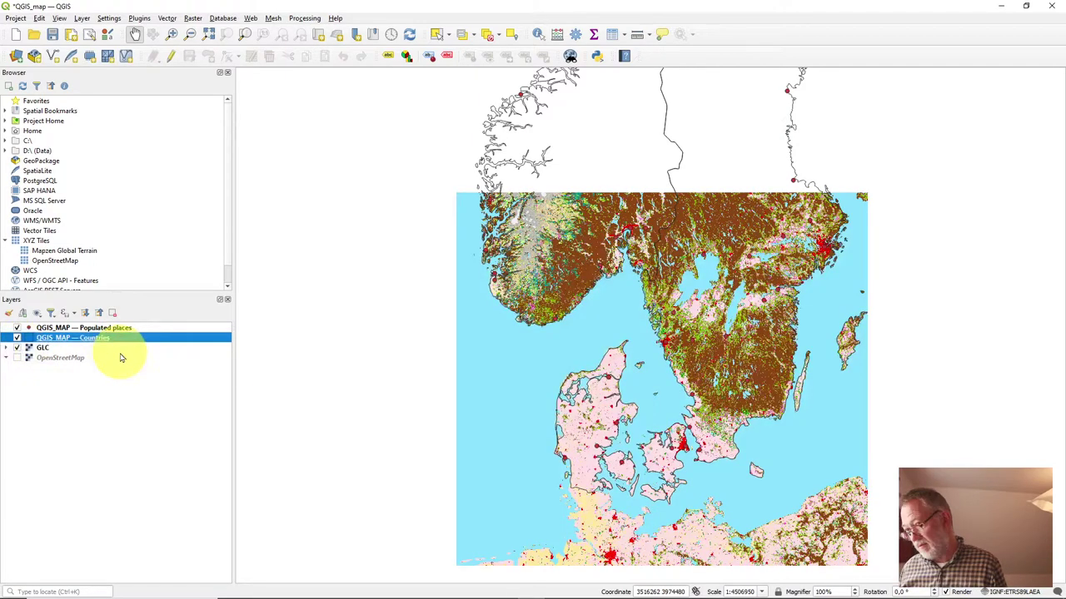
Step: Save the GLC raster's paletted styling as its default style, creating GLC.qml
right_click(38, 350)
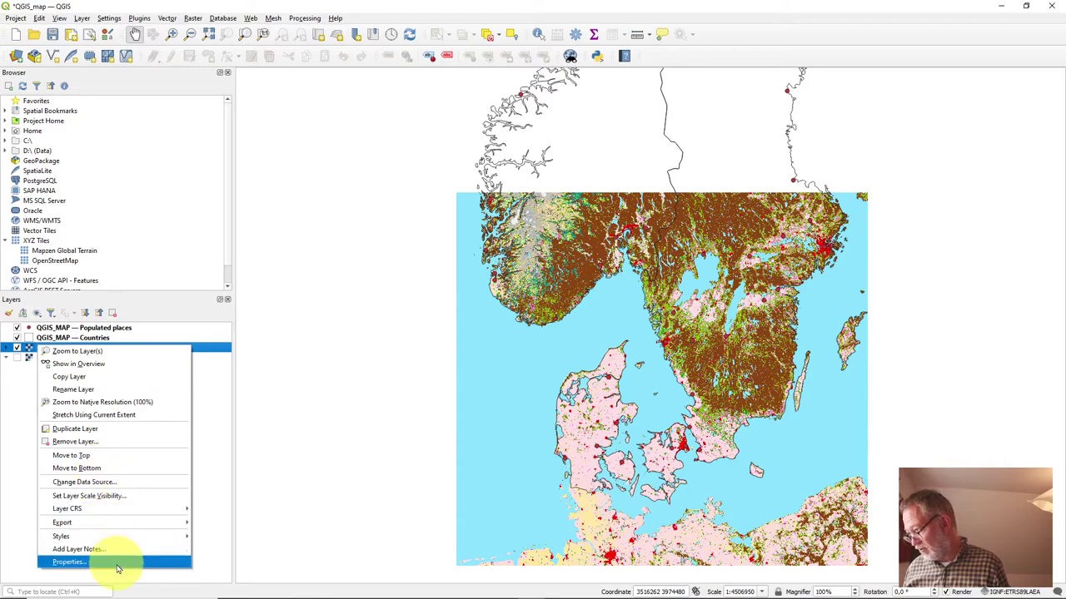
click(117, 564)
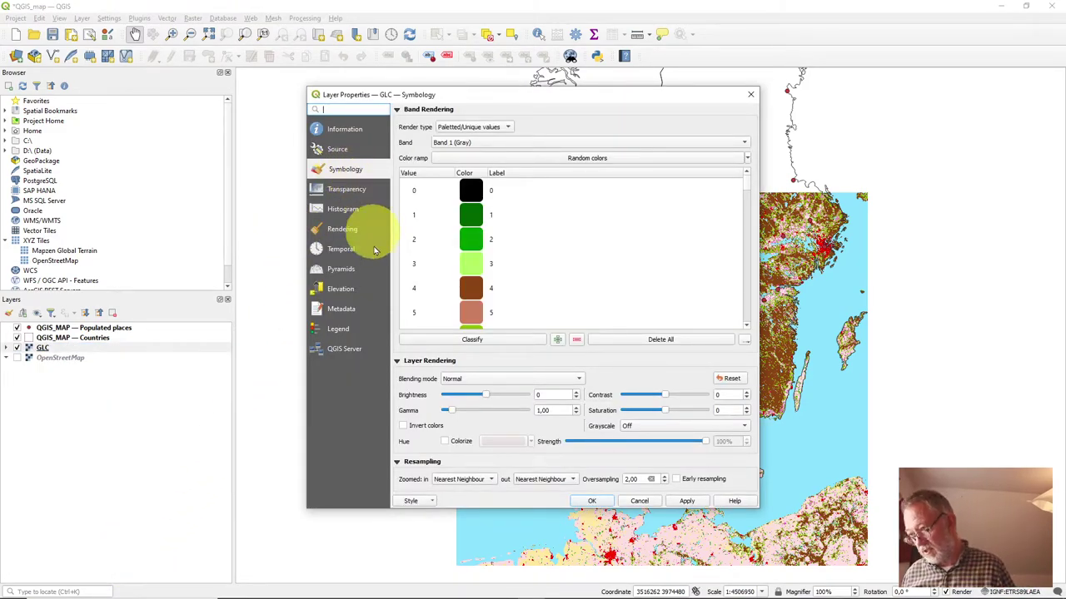
click(431, 503)
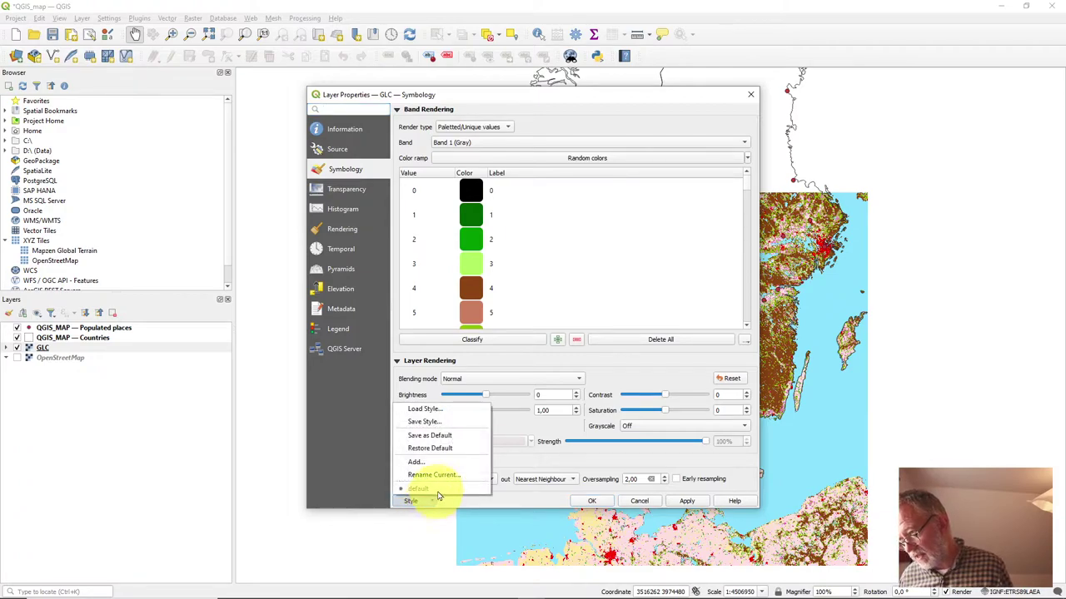
click(466, 436)
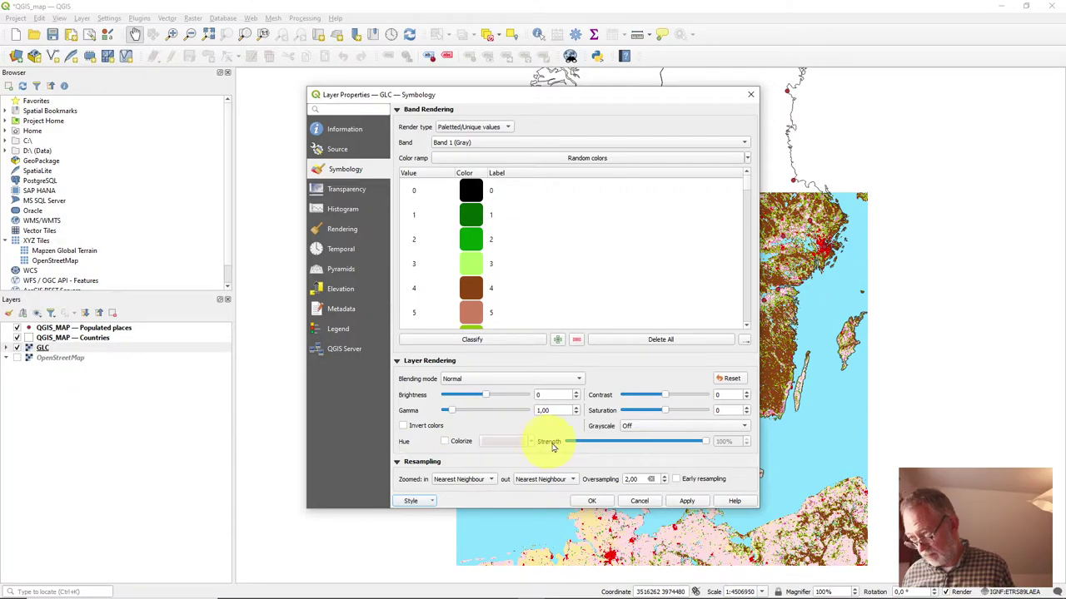
click(593, 502)
key(alt+Tab)
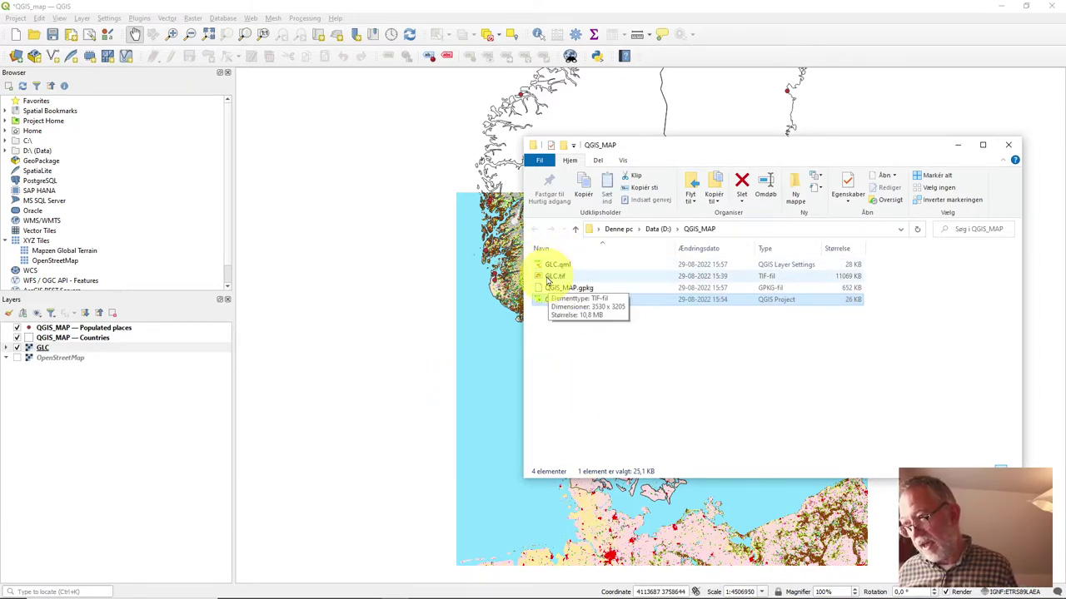
Step: Select GLC.tif in the QGIS_MAP folder beside the new GLC.qml file
click(558, 277)
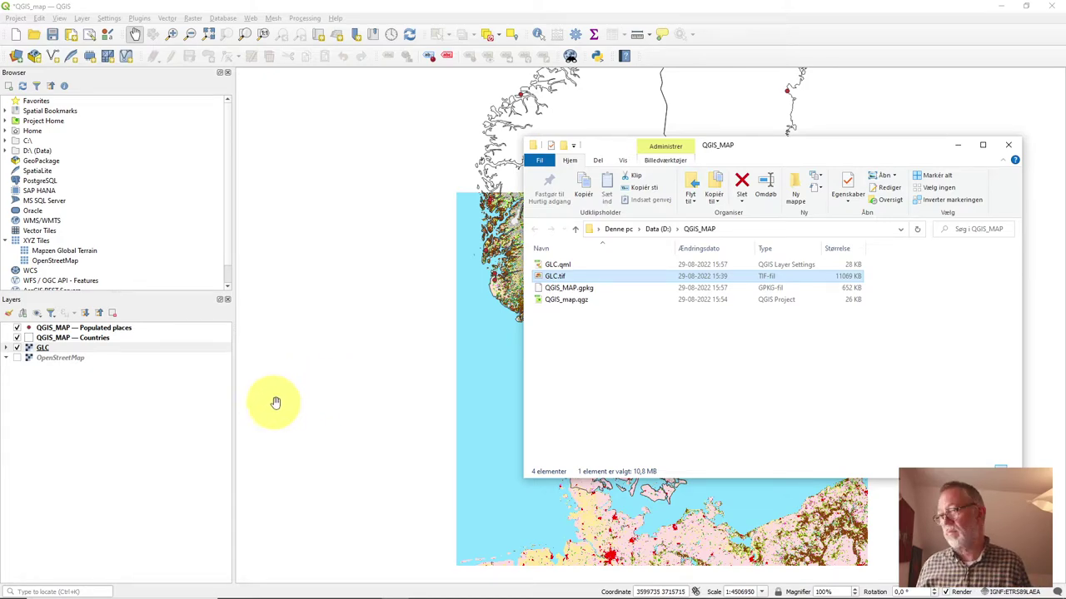
Step: Hide the GLC raster and open Layer Styling for the Populated places layer
click(319, 397)
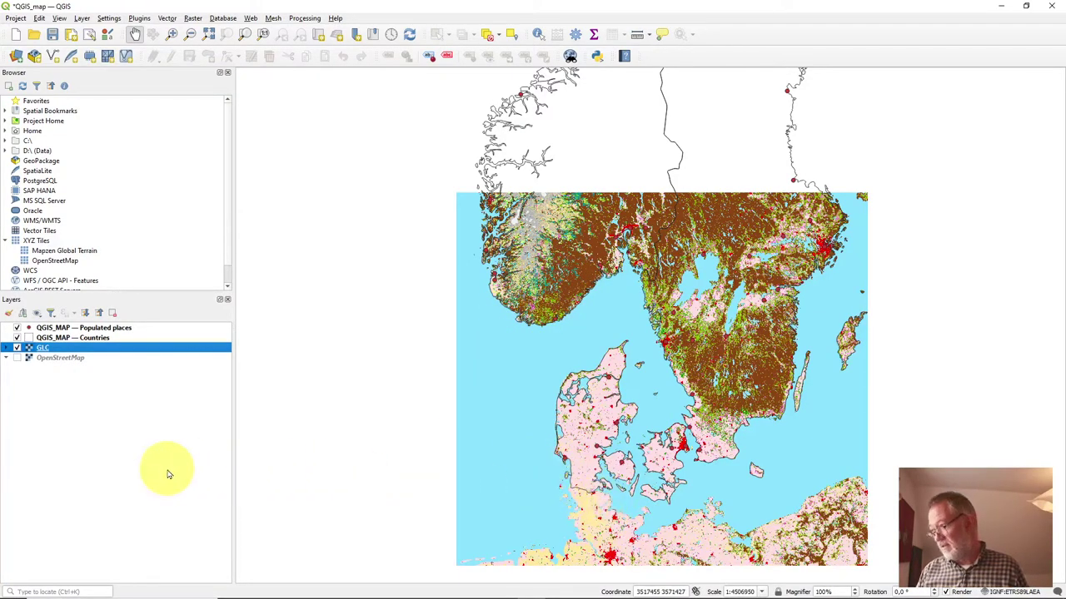
click(17, 347)
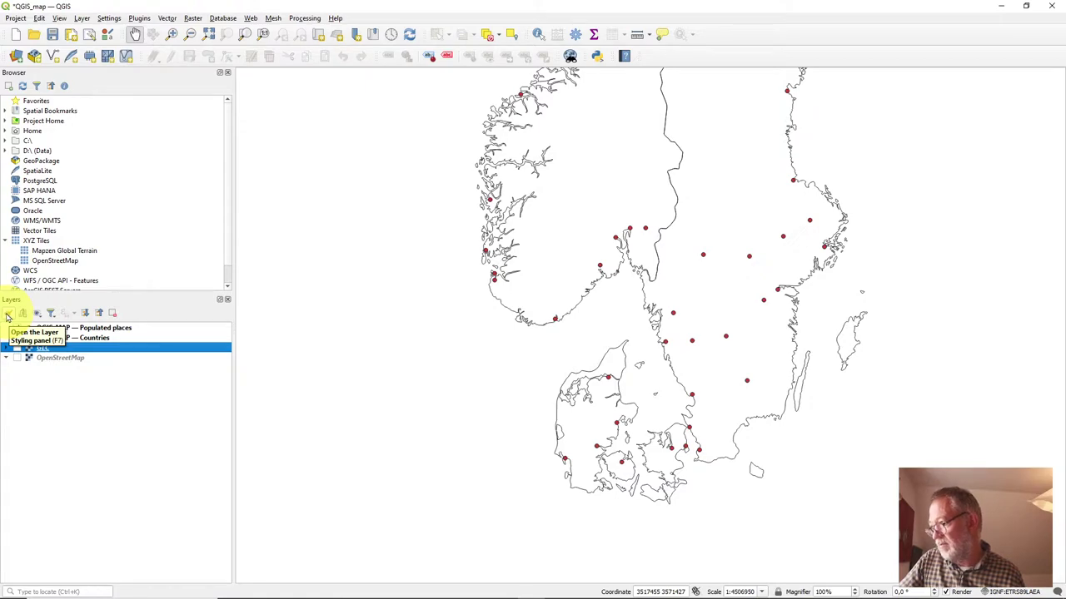
click(83, 327)
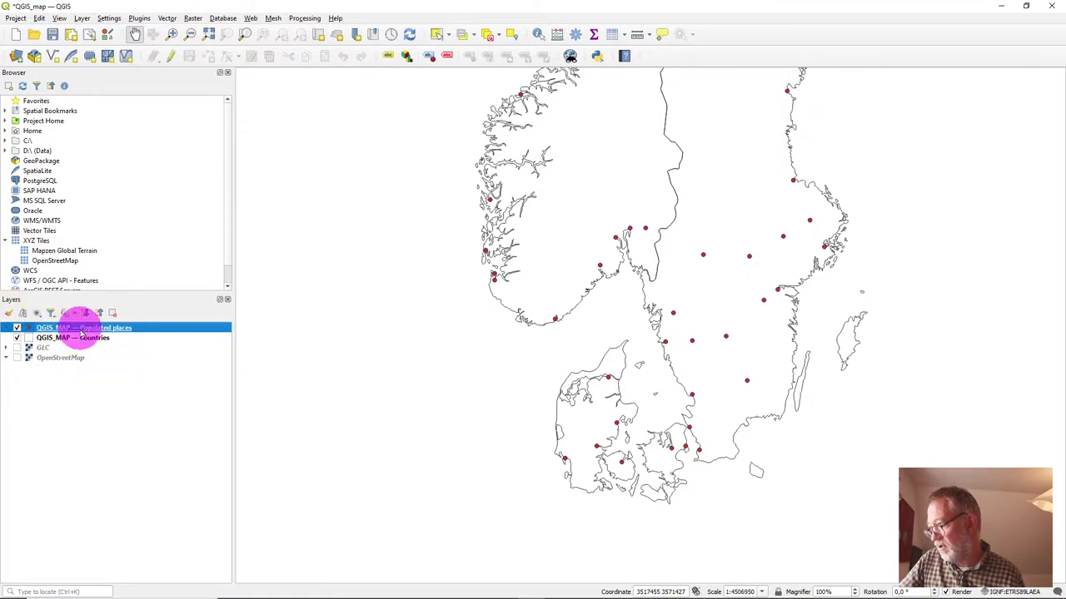
click(9, 314)
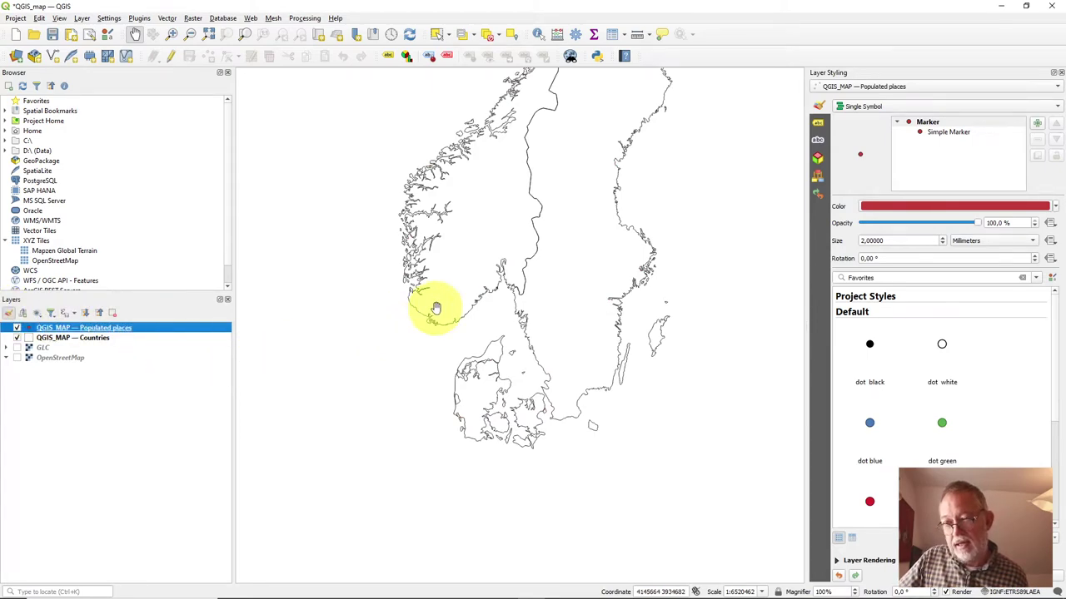
Step: Open the Simple Marker's fill colour picker on the colour wheel, currently red #c43c39
click(949, 133)
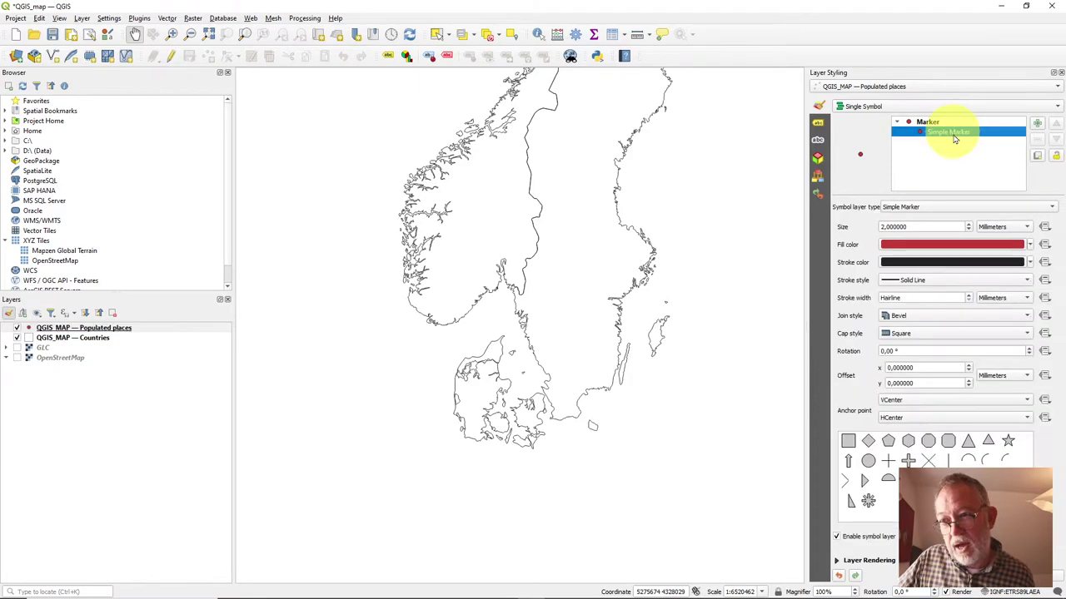
click(939, 244)
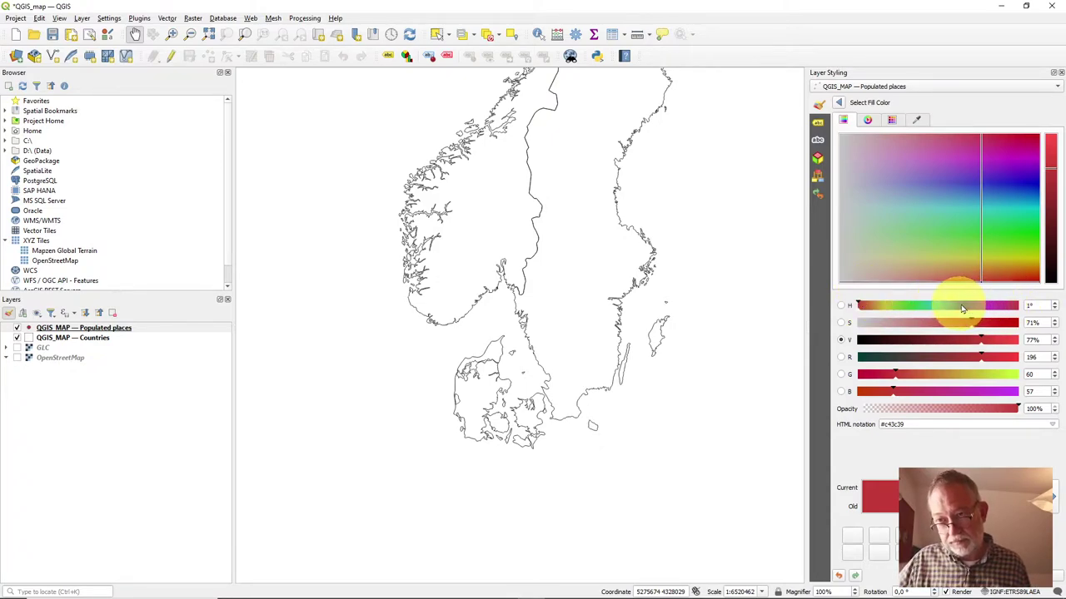
click(869, 122)
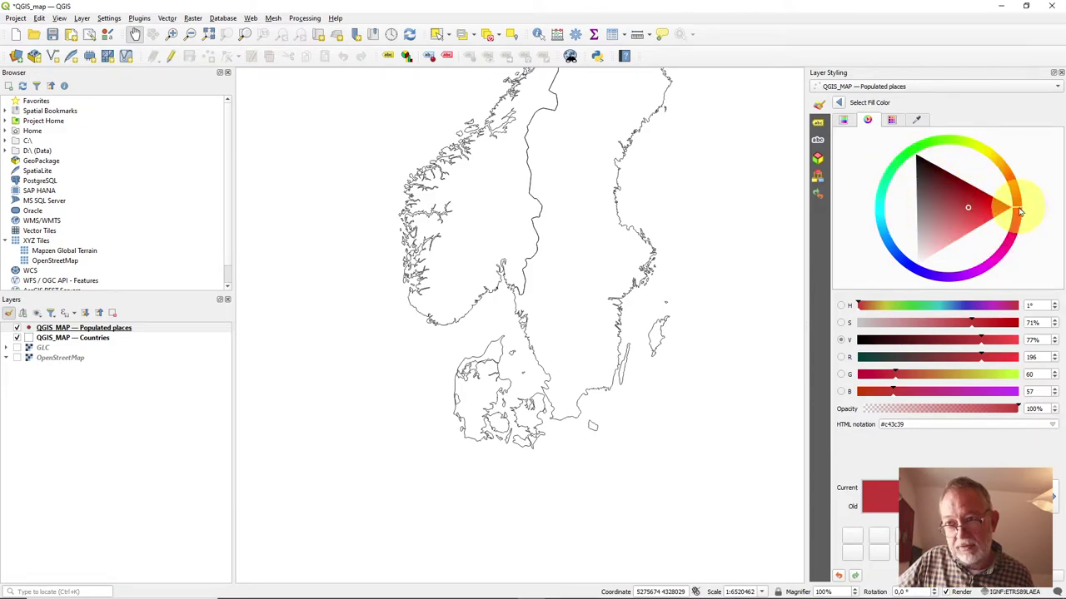
Step: Drag the hue ring and triangle until the marker fill becomes white #ffffff
mouse_move(1017, 208)
mouse_down()
mouse_move(1006, 238)
mouse_move(1014, 231)
mouse_move(996, 181)
mouse_move(970, 159)
mouse_move(1004, 210)
mouse_move(971, 161)
mouse_move(923, 161)
mouse_move(894, 209)
mouse_move(942, 271)
mouse_move(959, 271)
mouse_move(1006, 212)
mouse_move(974, 259)
mouse_move(917, 249)
mouse_move(922, 257)
mouse_up()
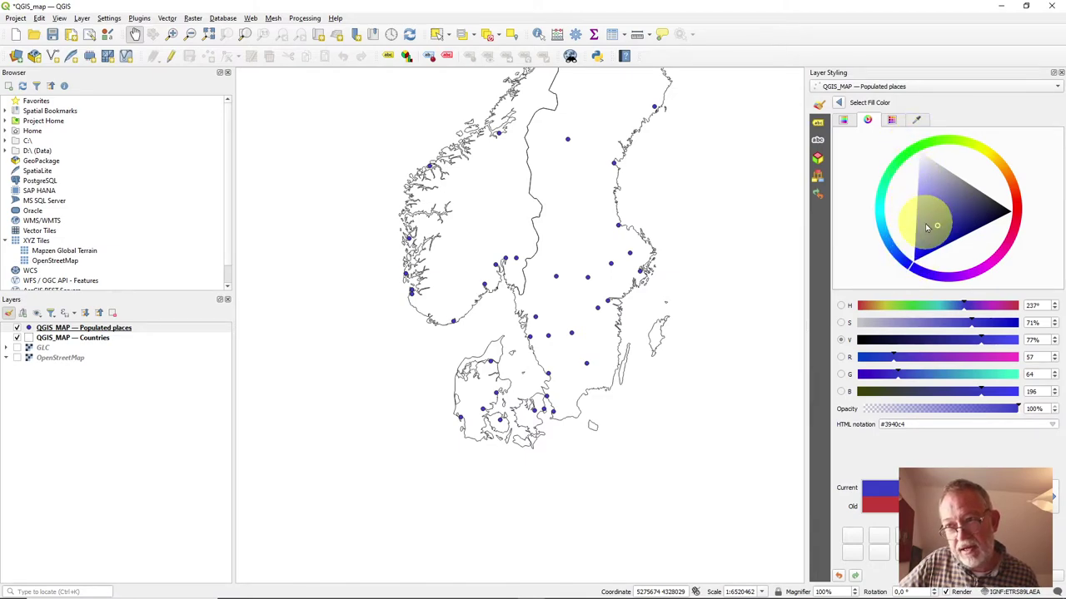
mouse_move(937, 221)
mouse_down()
mouse_move(911, 233)
mouse_move(917, 264)
mouse_up()
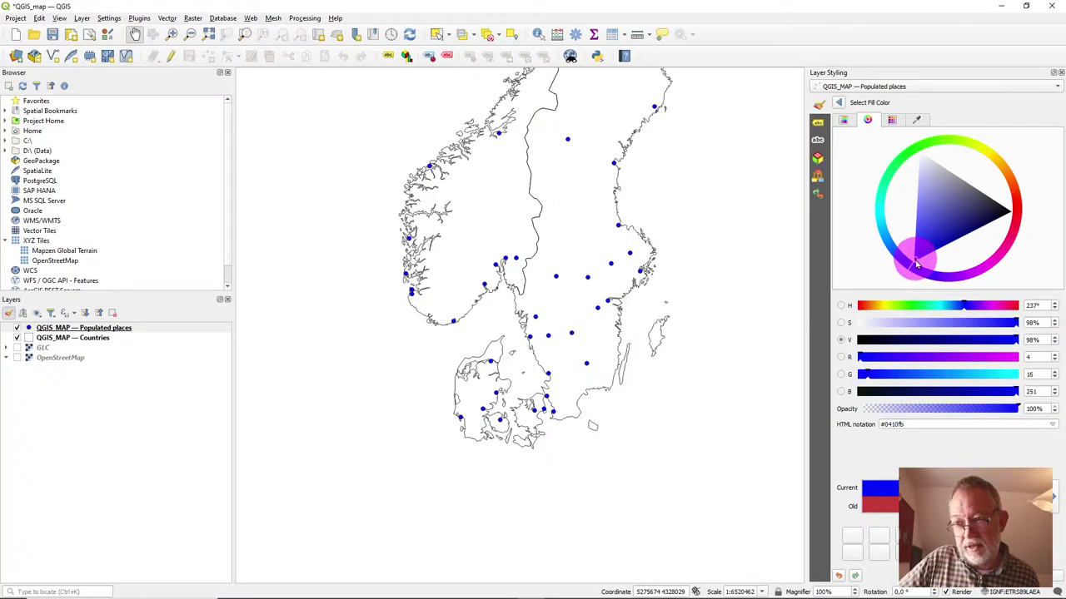
drag(917, 264, 920, 154)
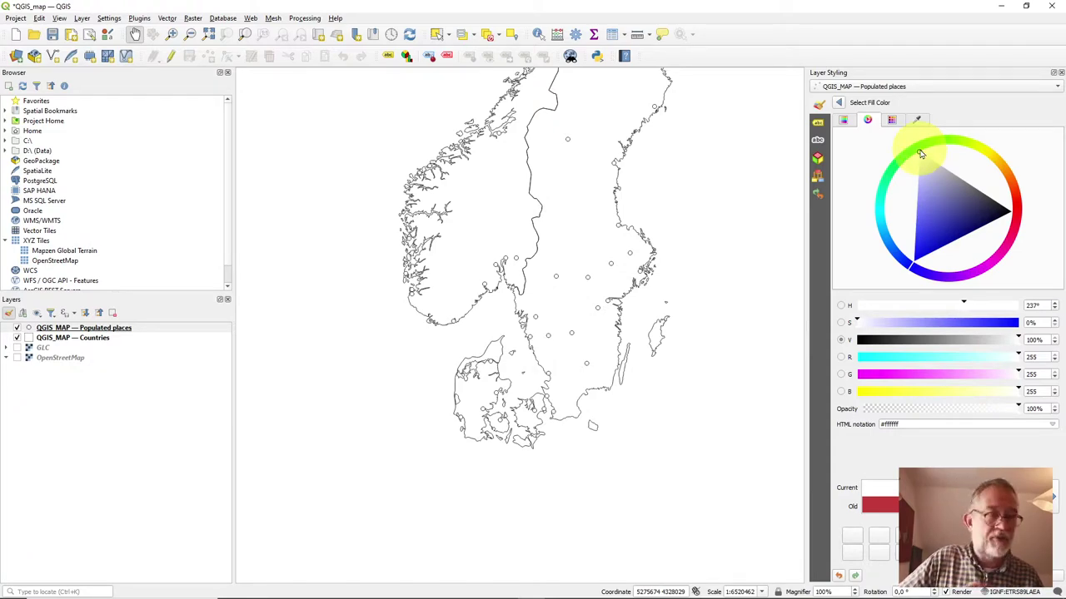
Step: Drag the colour wheel and lower brightness to set the marker fill to black #000000
mouse_move(911, 261)
mouse_down()
mouse_move(945, 274)
mouse_move(970, 260)
mouse_move(885, 195)
mouse_move(949, 167)
mouse_move(995, 168)
mouse_move(1007, 206)
mouse_move(936, 274)
mouse_move(899, 218)
mouse_move(914, 260)
mouse_up()
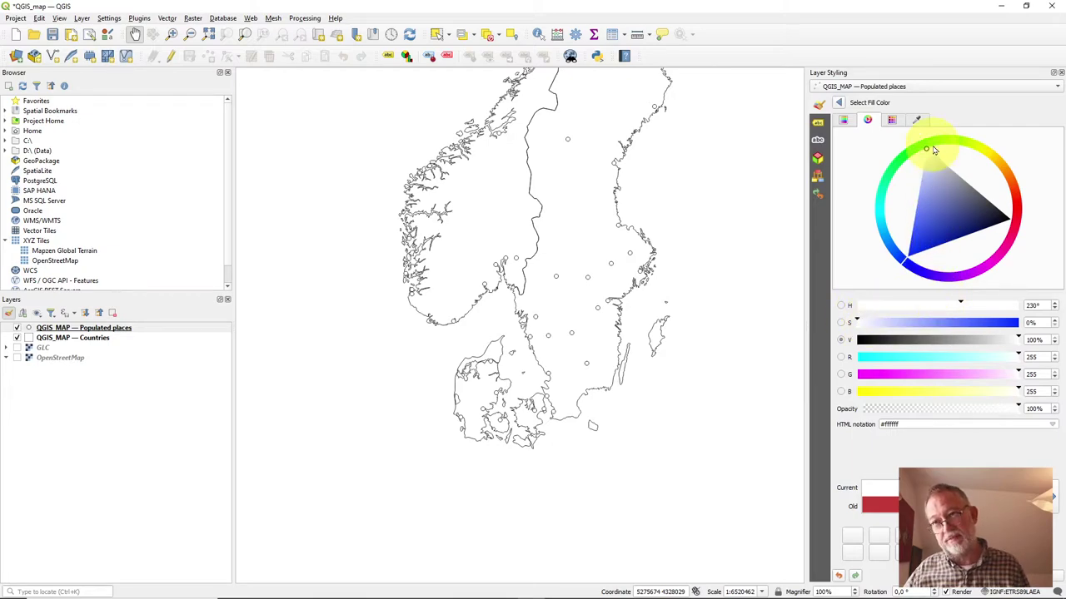
mouse_move(927, 148)
mouse_down()
mouse_move(938, 194)
mouse_move(911, 214)
mouse_move(947, 166)
mouse_move(906, 221)
mouse_move(915, 245)
mouse_move(938, 152)
mouse_move(932, 207)
mouse_move(906, 223)
mouse_move(900, 246)
mouse_move(913, 232)
mouse_move(918, 250)
mouse_move(895, 261)
mouse_up()
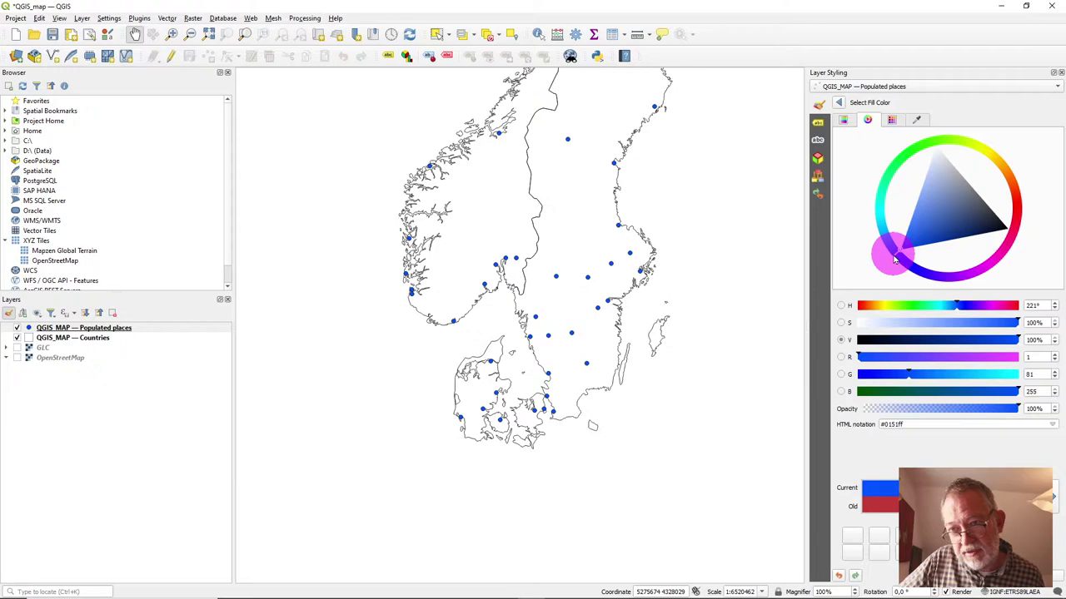
drag(894, 260, 1006, 232)
click(859, 343)
Step: Adjust the H, V and S sliders until the marker fill reads medium blue #2b57b8
drag(859, 348, 857, 341)
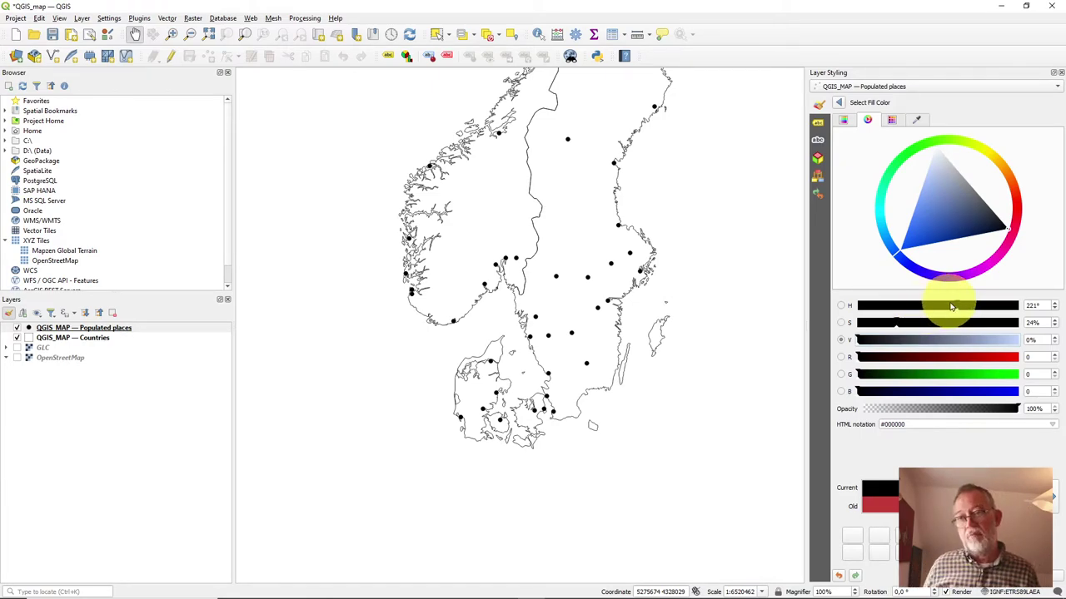
drag(955, 306, 924, 307)
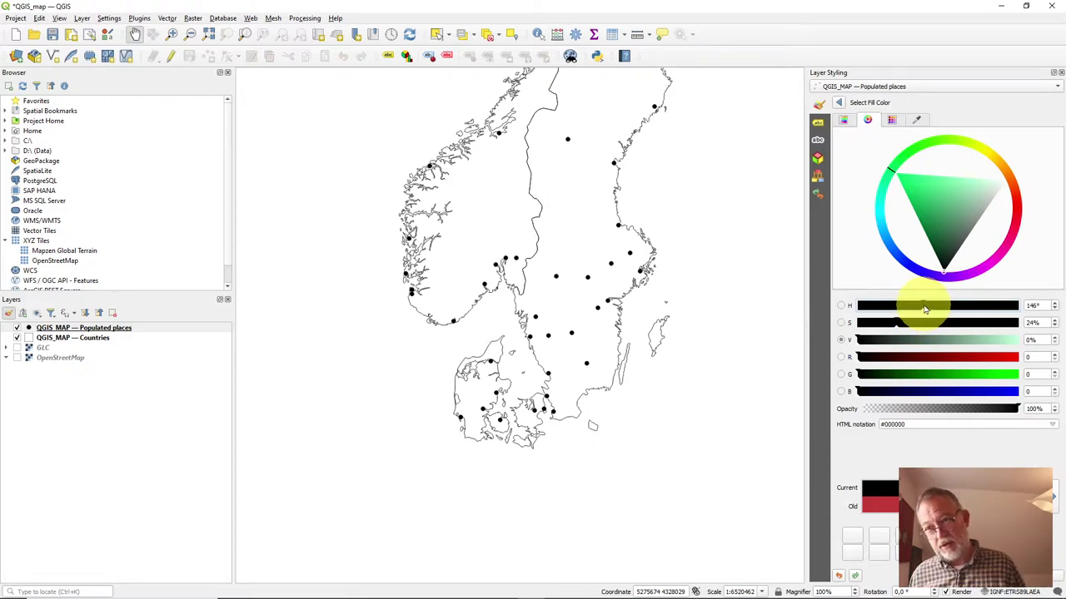
drag(924, 307, 955, 303)
drag(861, 341, 928, 339)
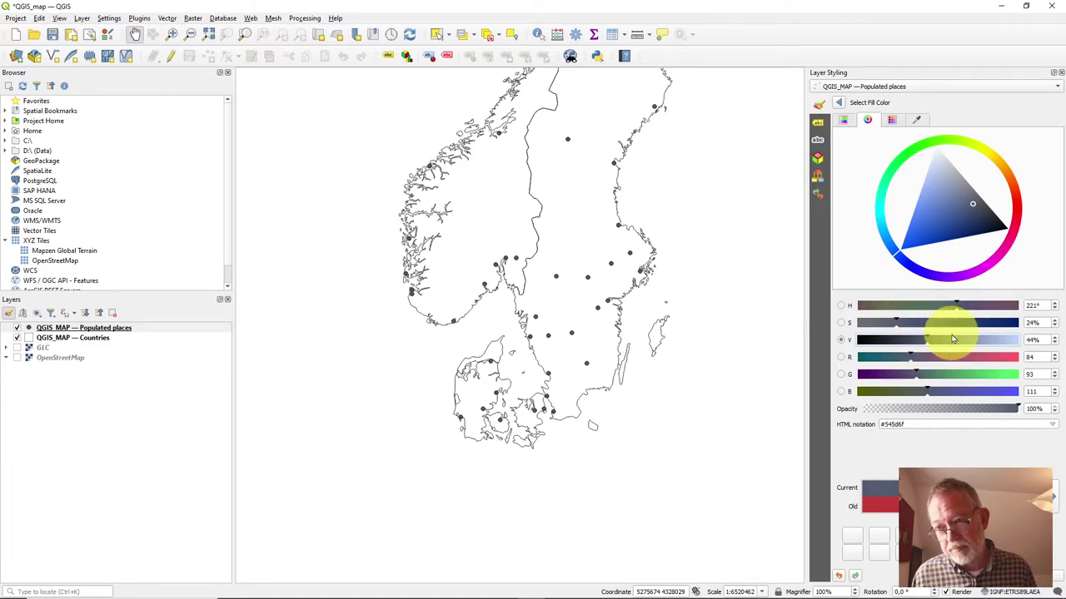
drag(901, 333, 973, 335)
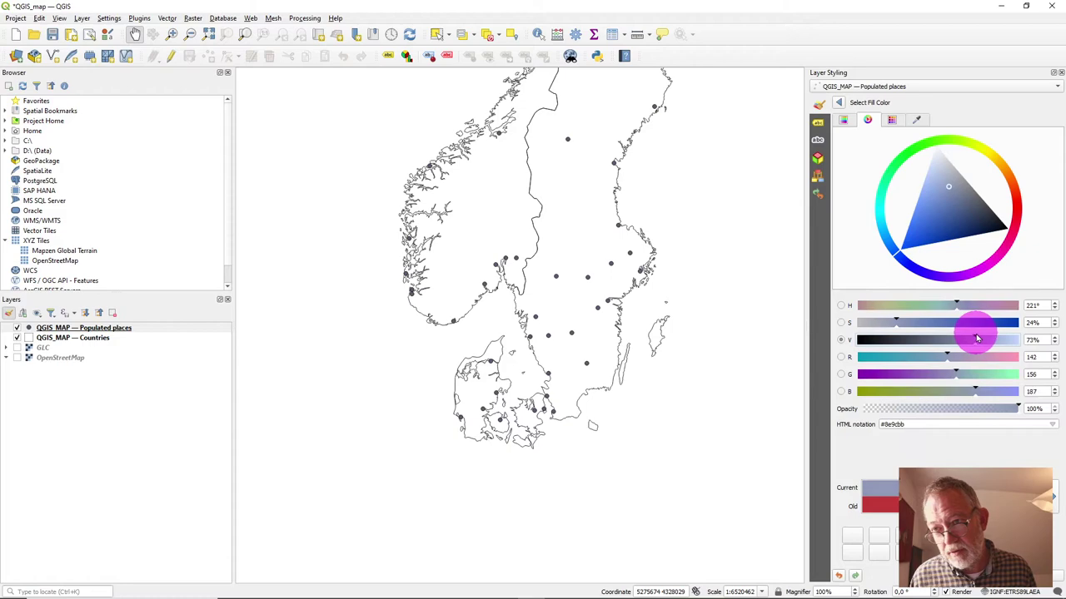
click(899, 325)
drag(899, 332, 983, 332)
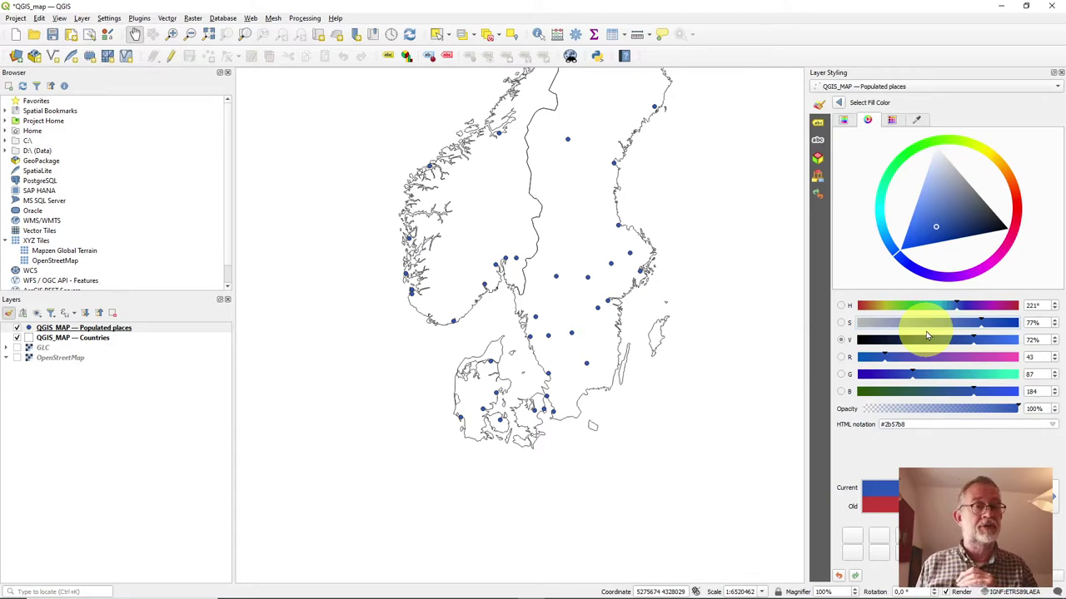
Step: Browse the colour picker's ramp, wheel and swatch views, then return to the Simple Marker settings with blue fill
click(844, 121)
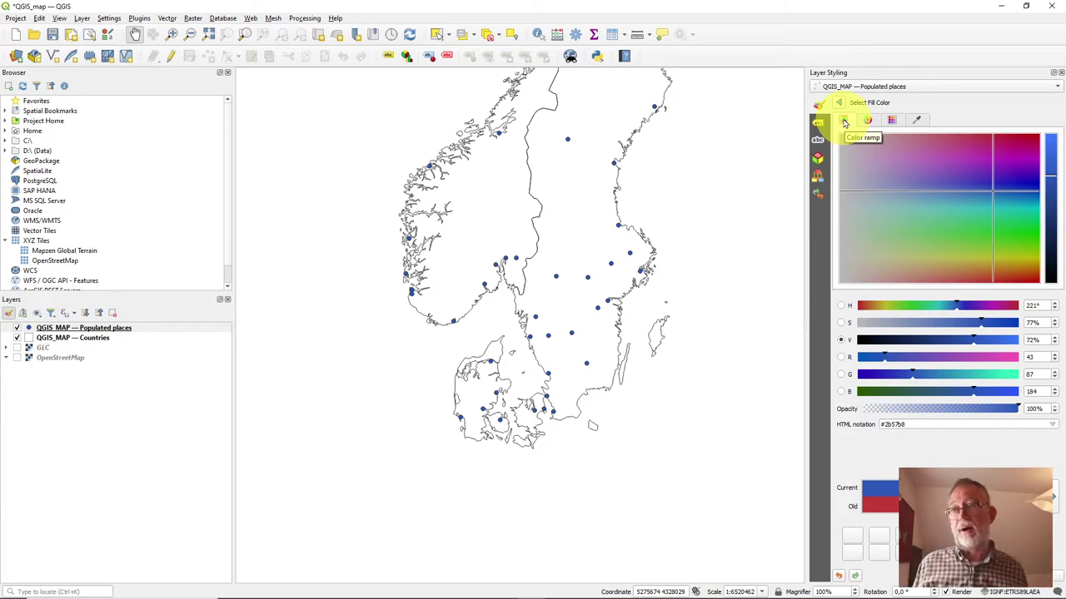
click(866, 120)
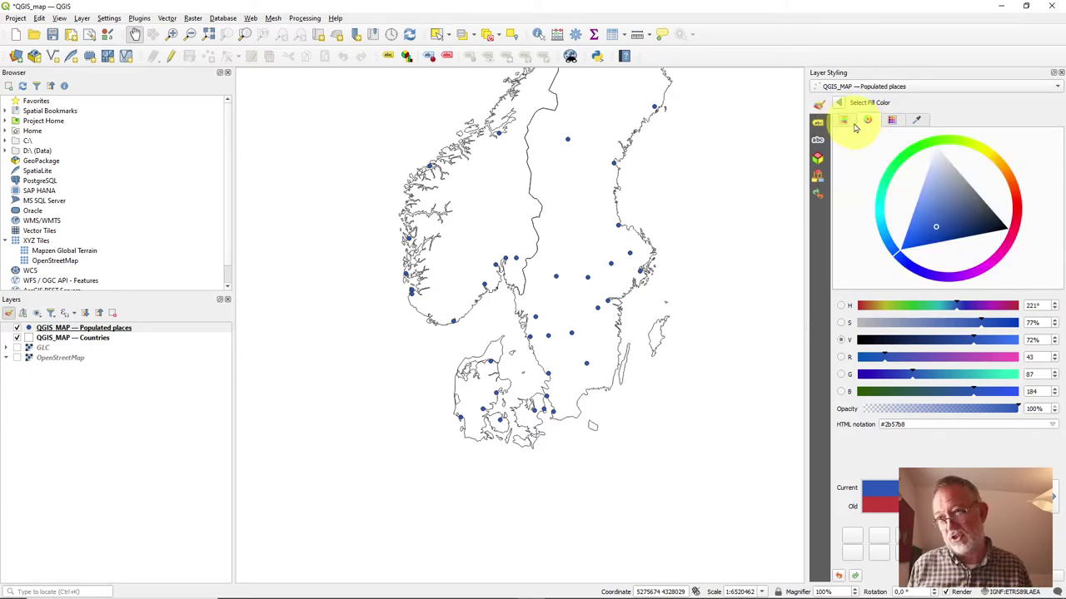
click(844, 121)
click(891, 121)
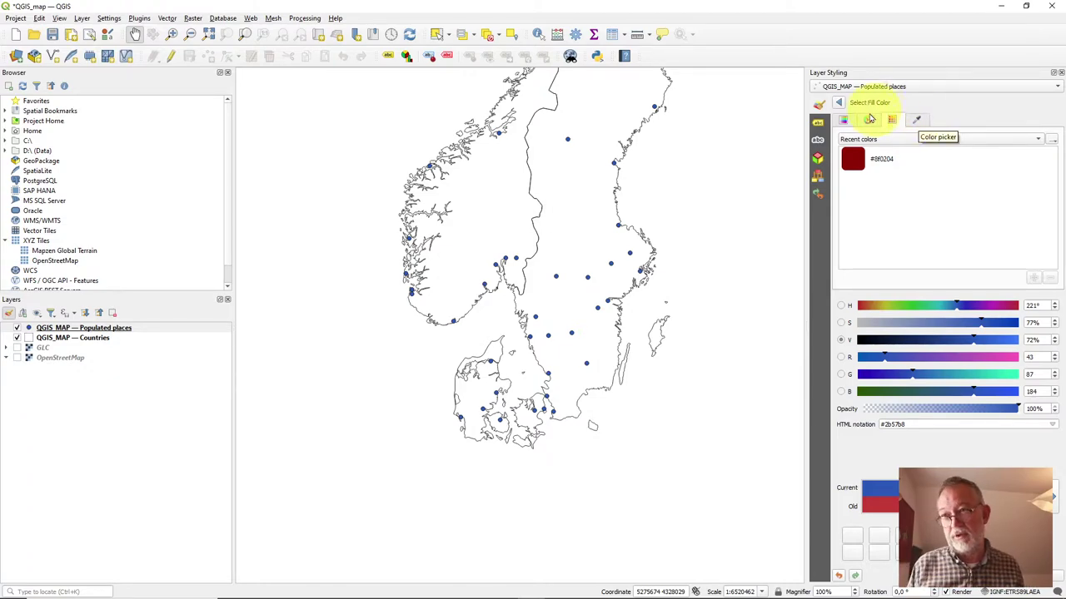
click(845, 122)
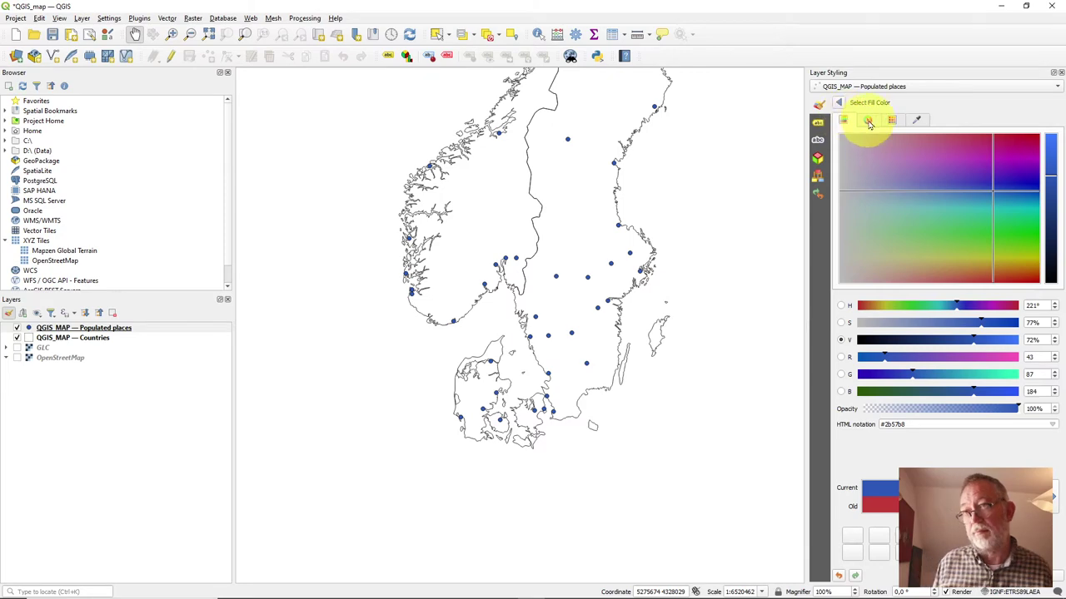
click(868, 121)
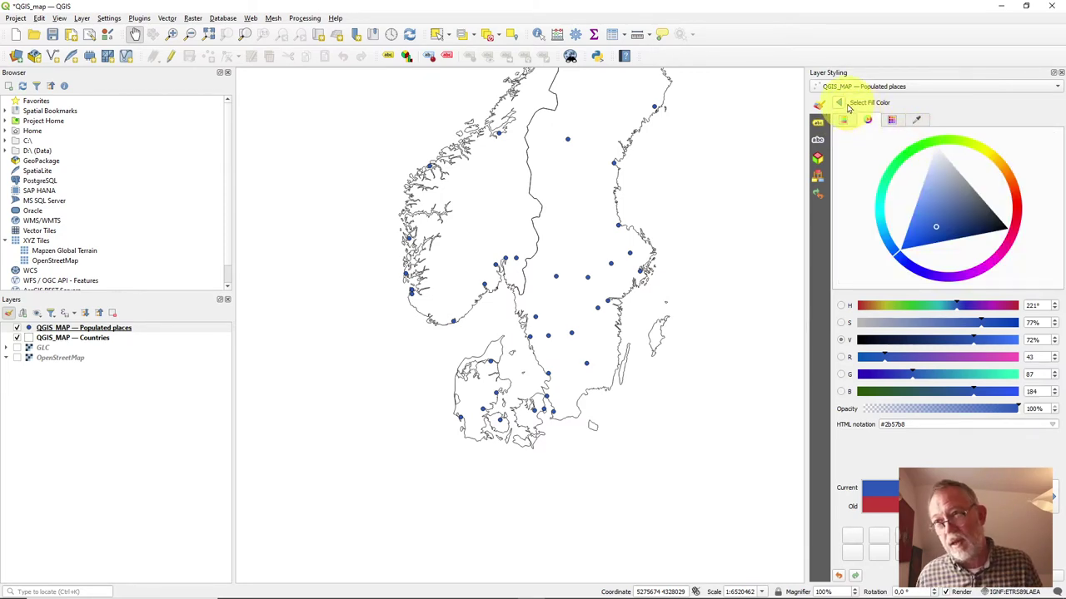
click(839, 104)
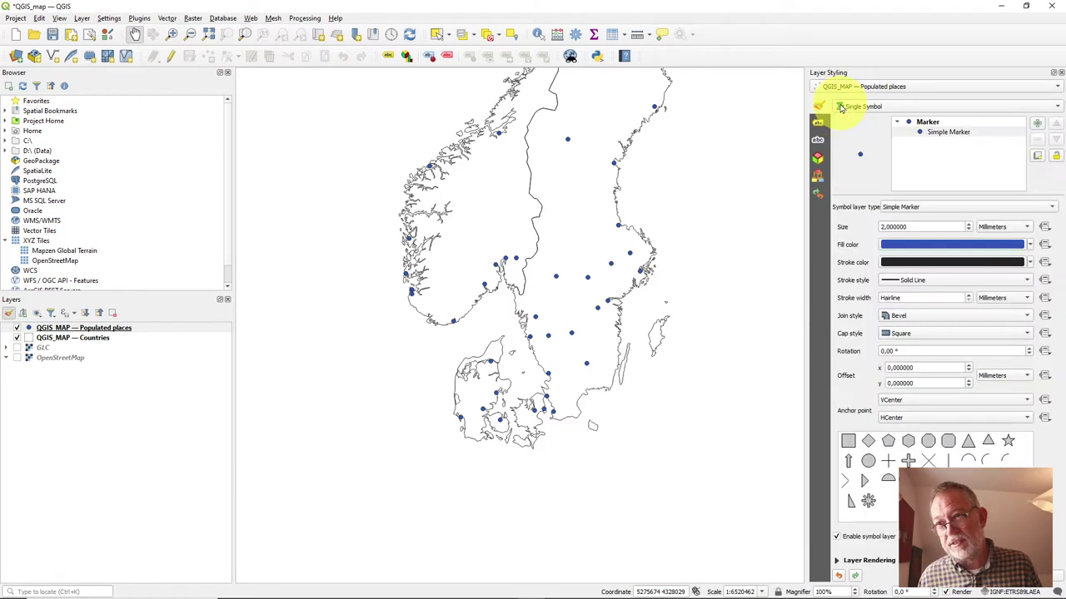
Step: Switch Populated places to Categorized on ADM0CAP and classify into 0, 1 and all other values
click(893, 106)
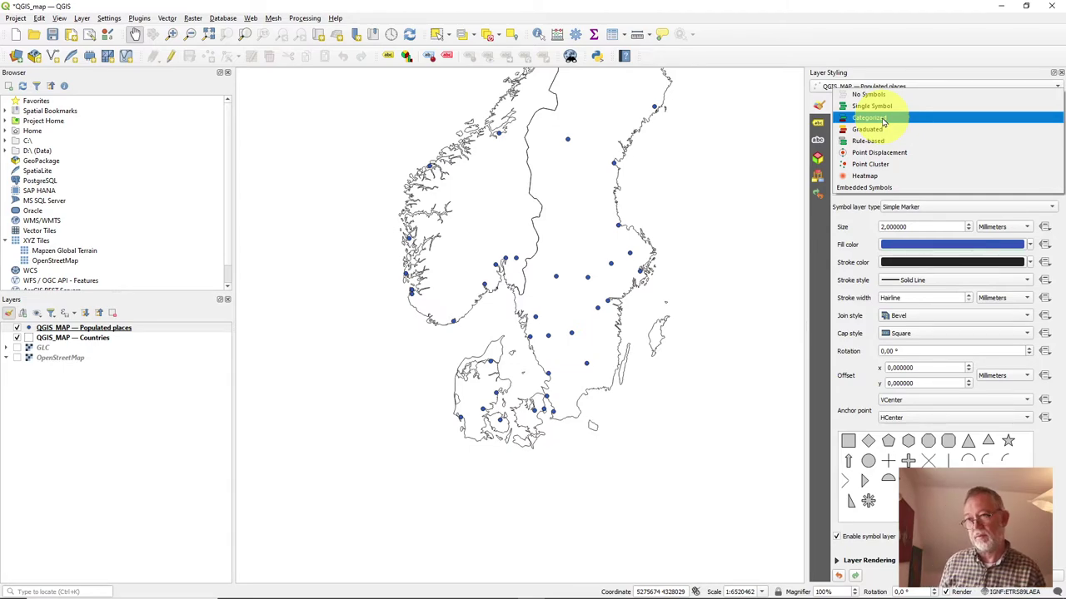
click(882, 119)
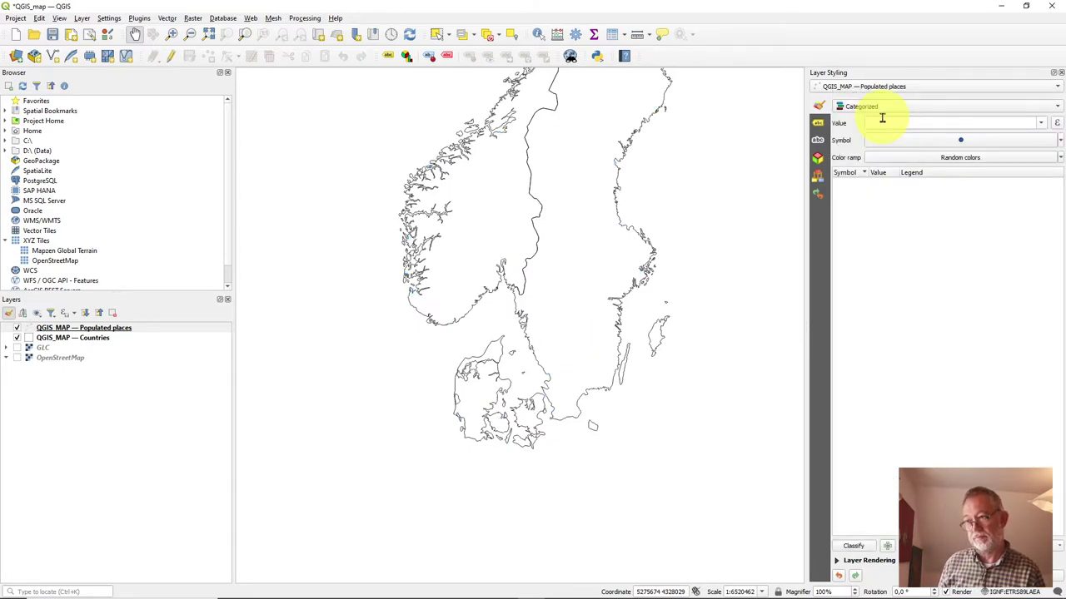
click(1044, 125)
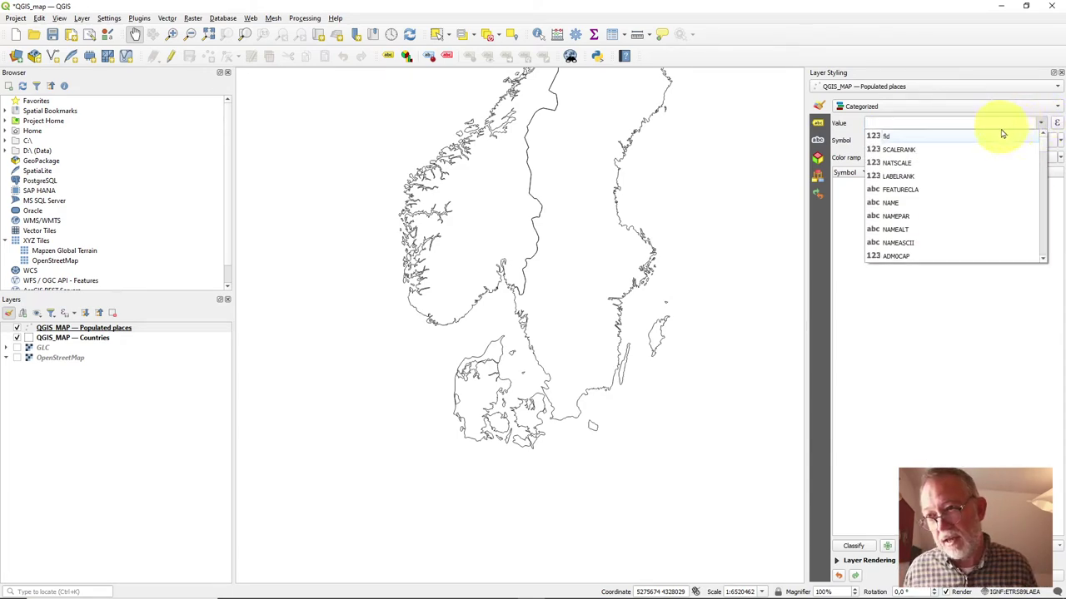
scroll(991, 192, down, 3)
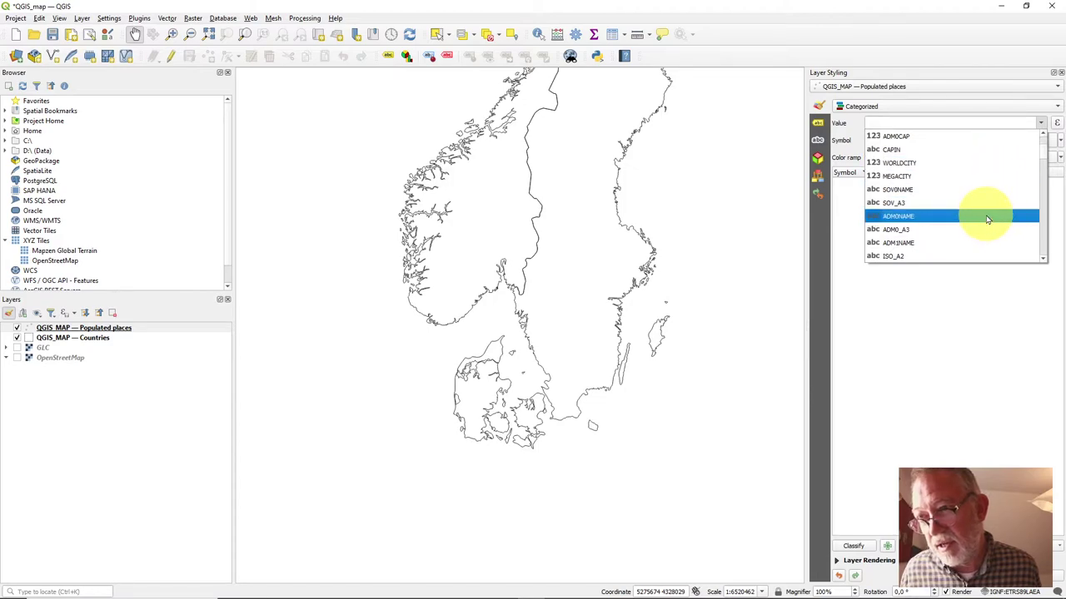
scroll(989, 215, down, 3)
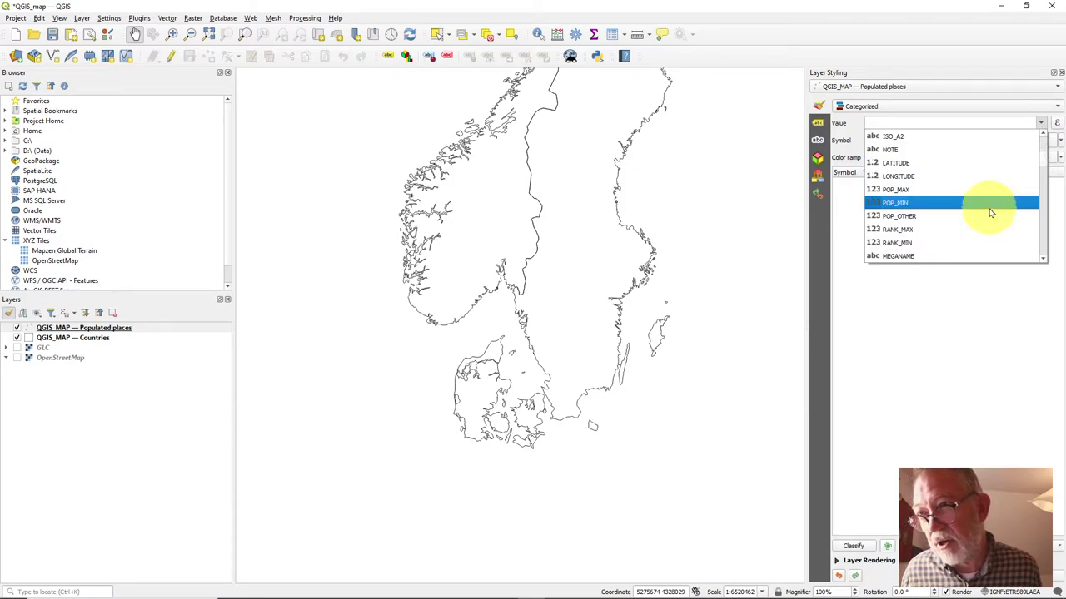
scroll(991, 213, up, 3)
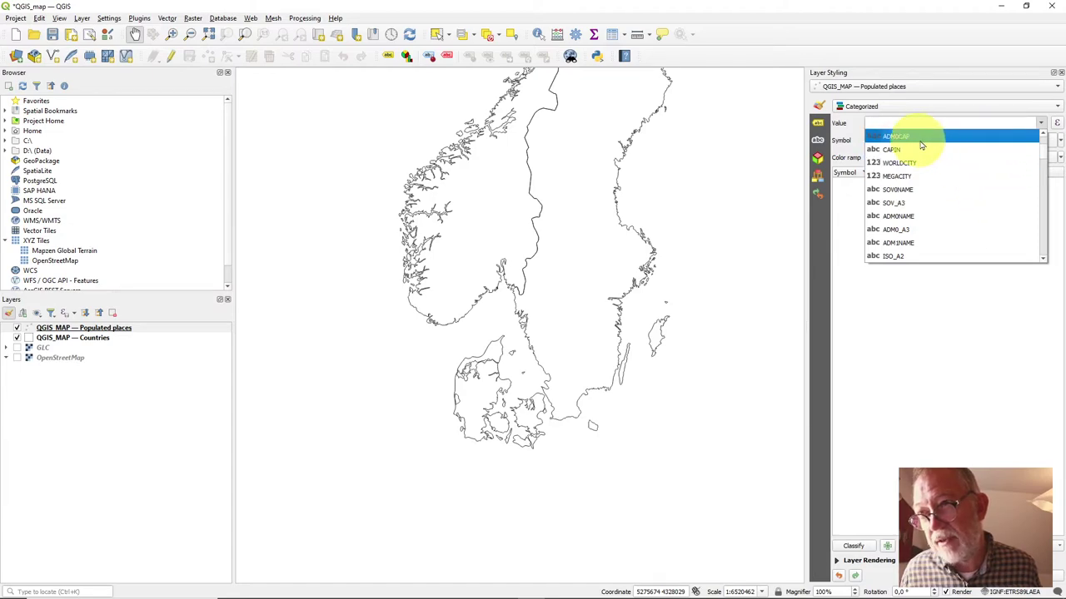
click(903, 138)
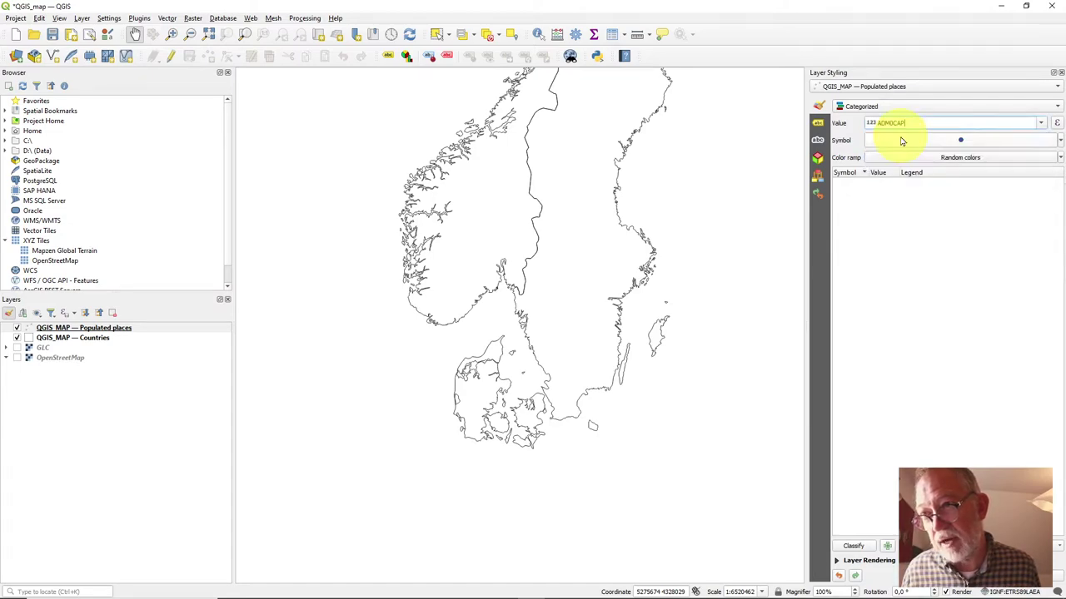
click(855, 547)
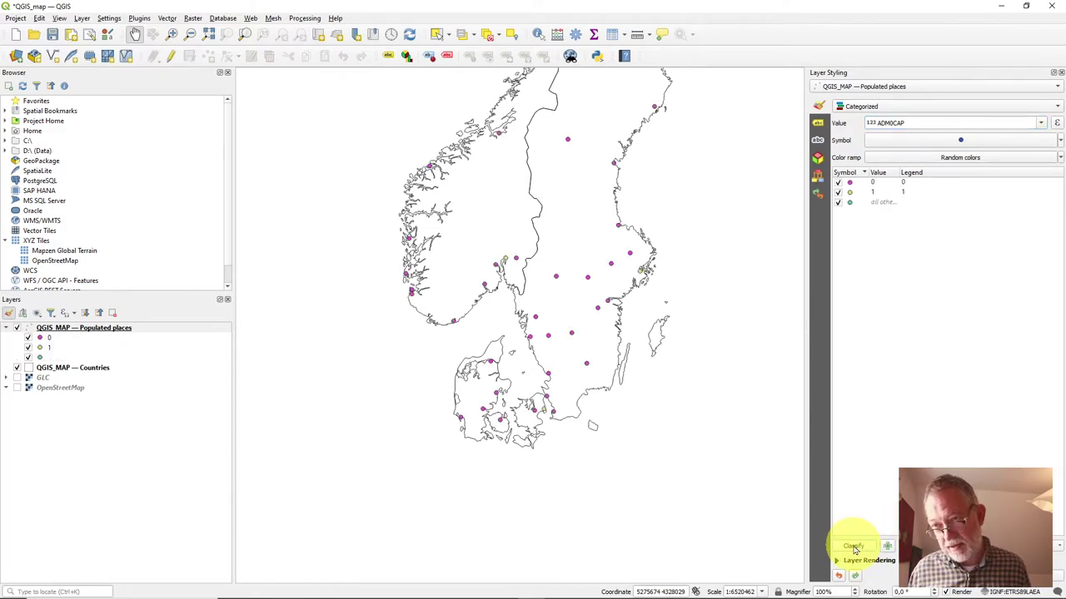
Step: Give category 1 (capitals) a red star symbol
click(850, 193)
double_click(850, 195)
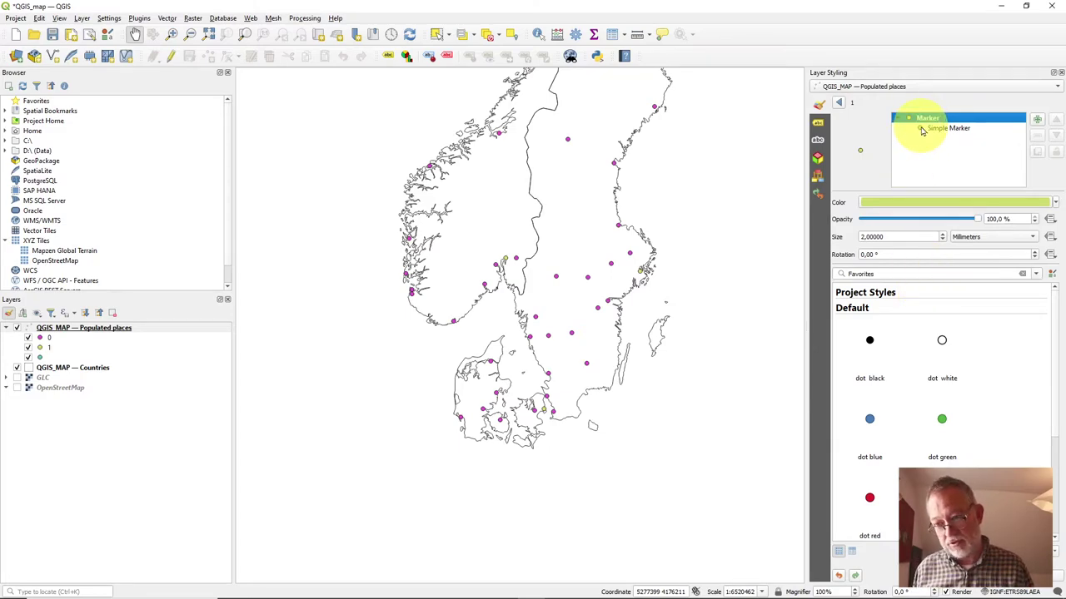
click(933, 491)
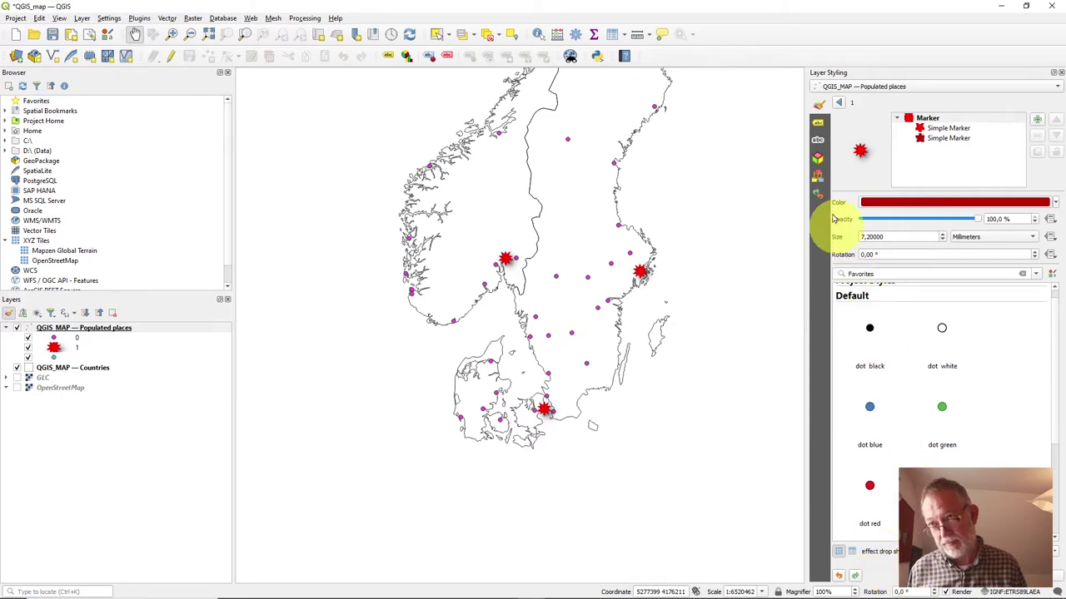
click(840, 105)
Step: Give category 0 (other towns) a white dot symbol at size 3
click(850, 183)
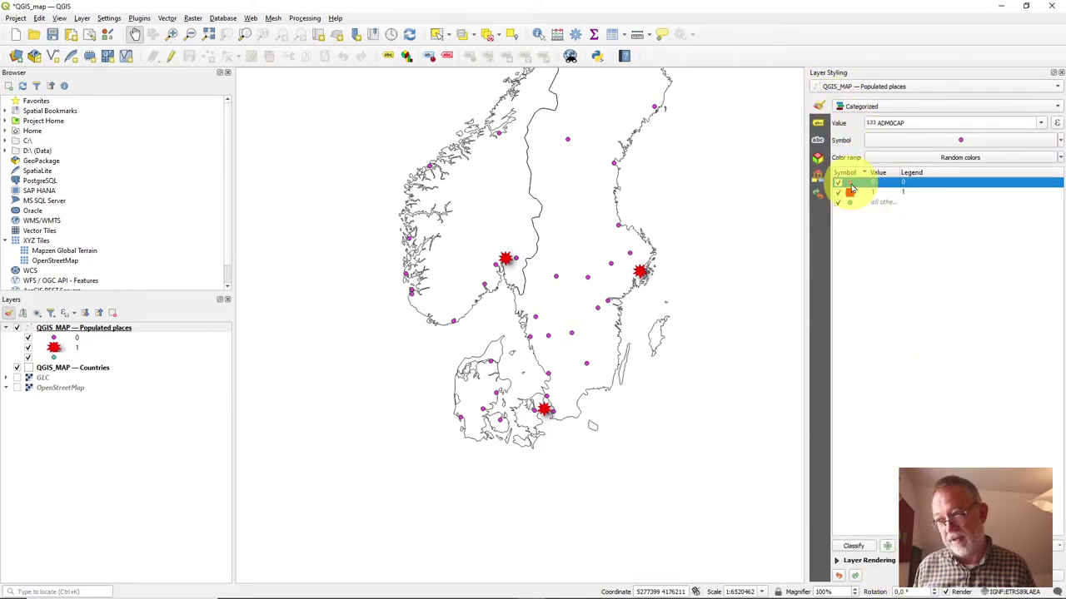
double_click(849, 184)
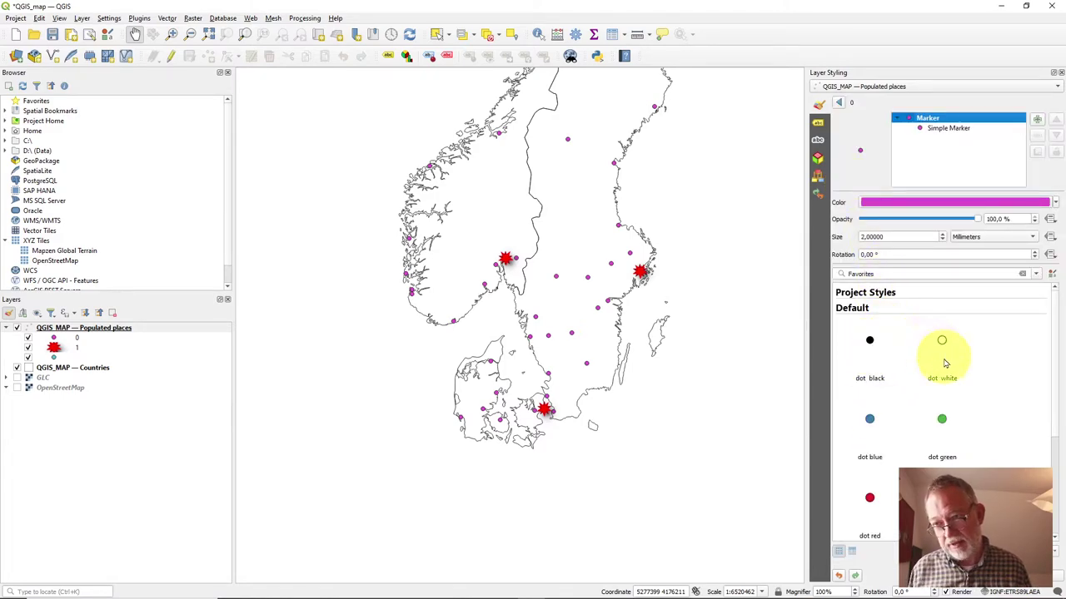
click(941, 341)
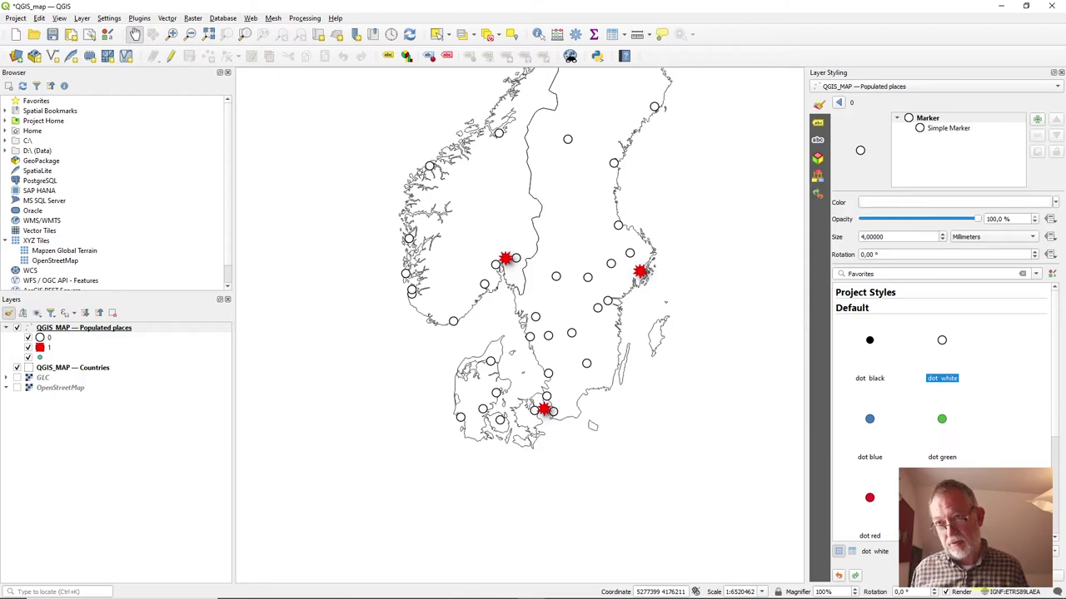
click(838, 101)
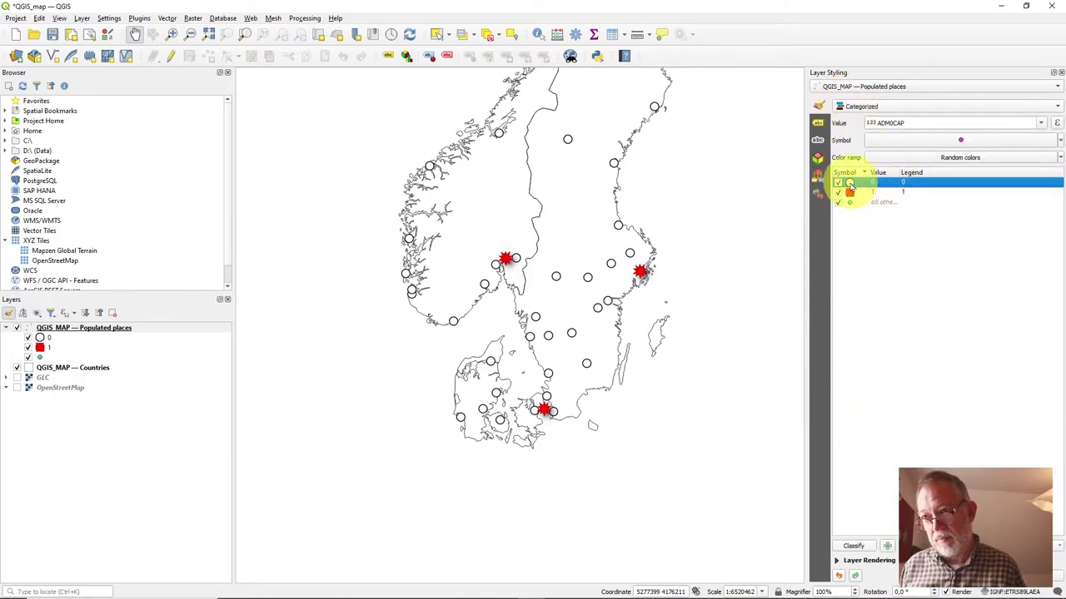
double_click(850, 184)
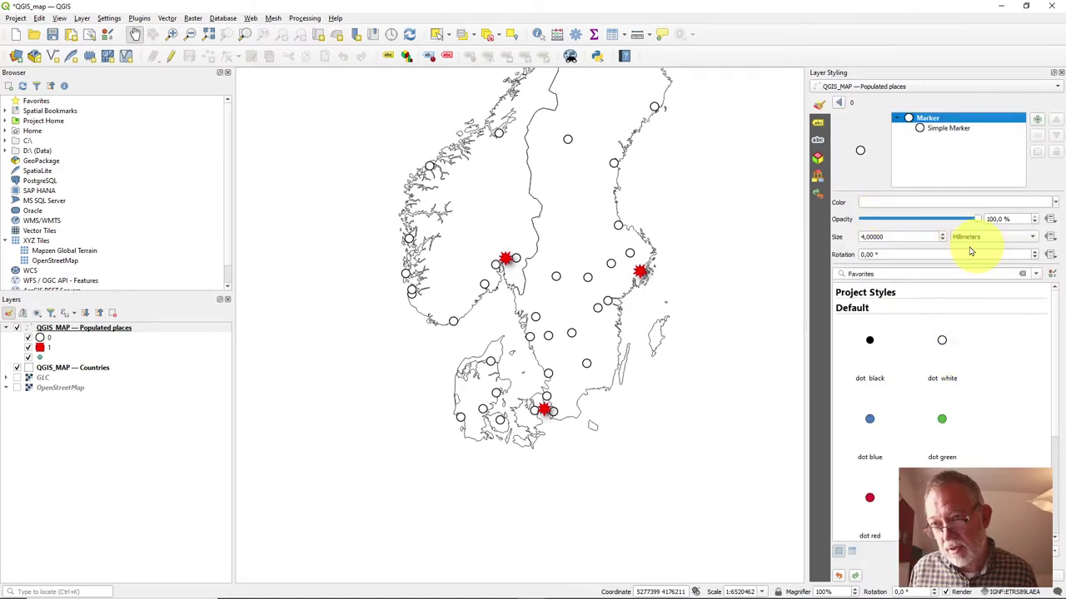
double_click(916, 237)
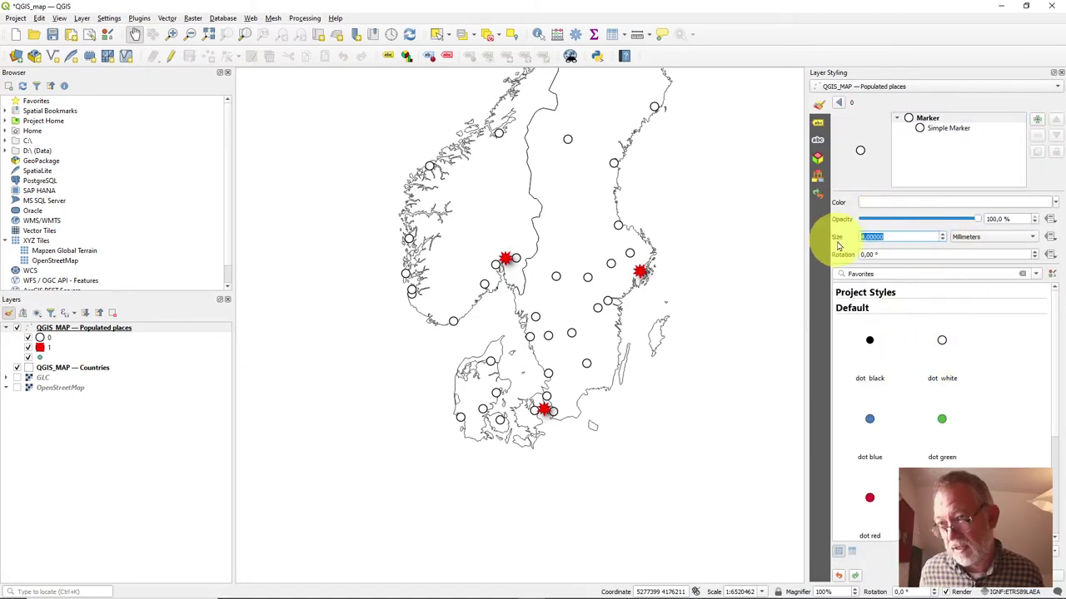
text(3)
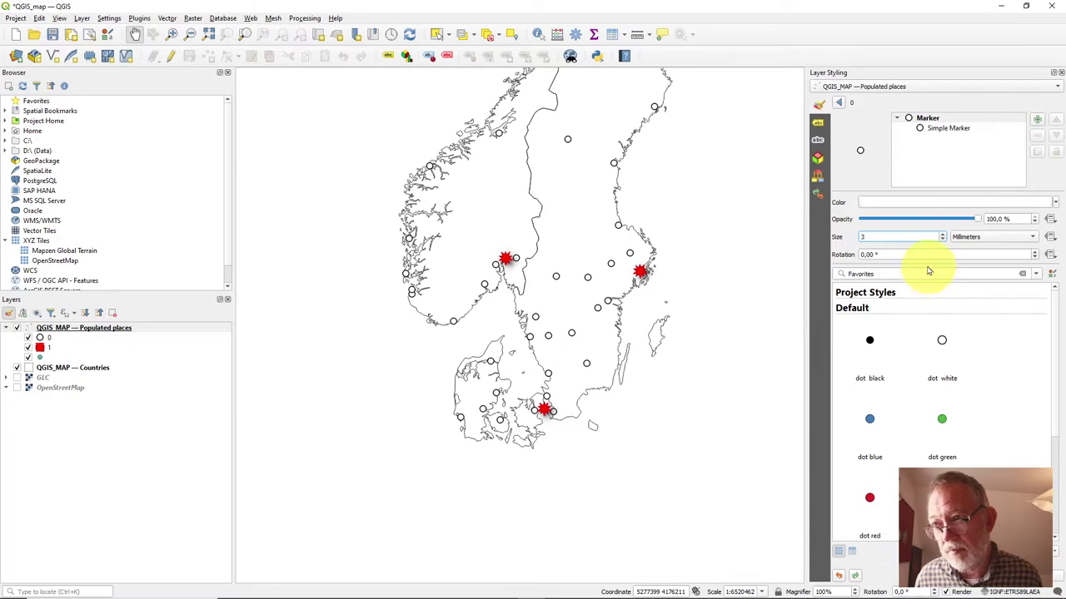
text(2)
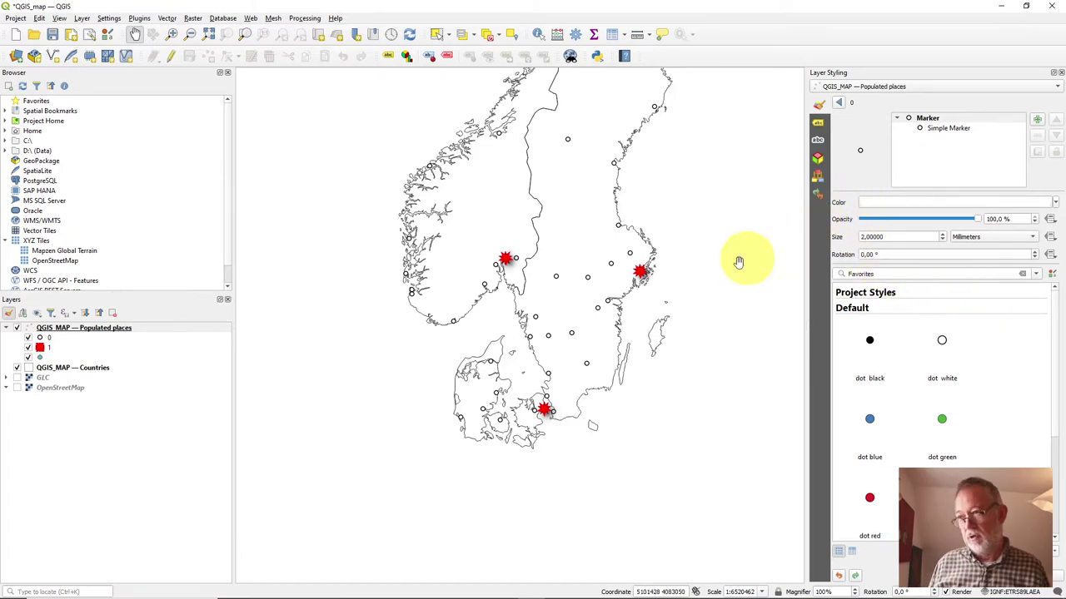
Step: Duplicate the Populated places layer, hide the original and display the copy
click(91, 330)
right_click(93, 329)
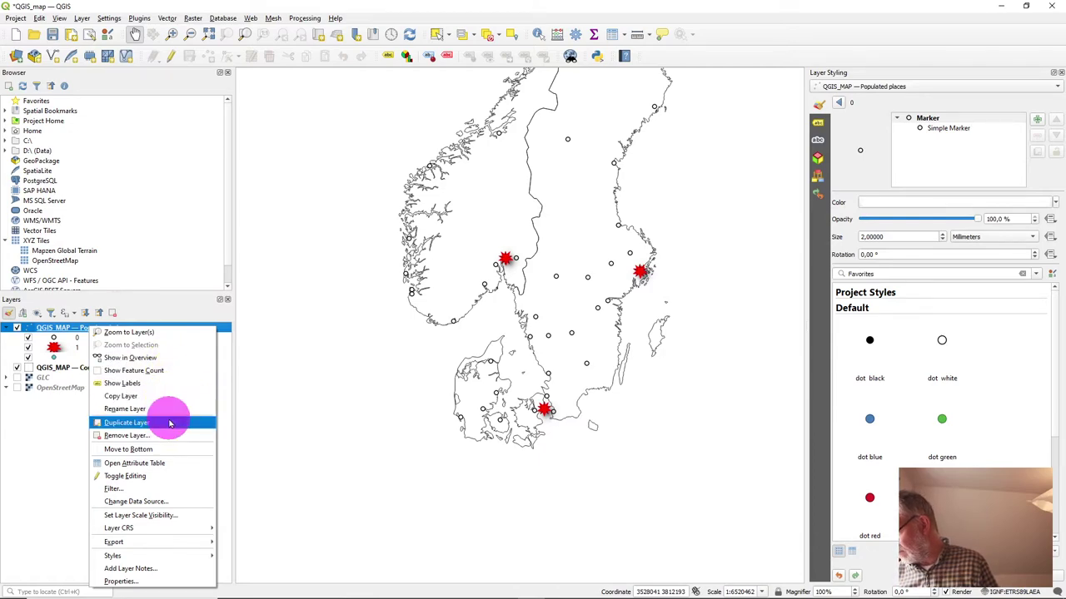
click(125, 423)
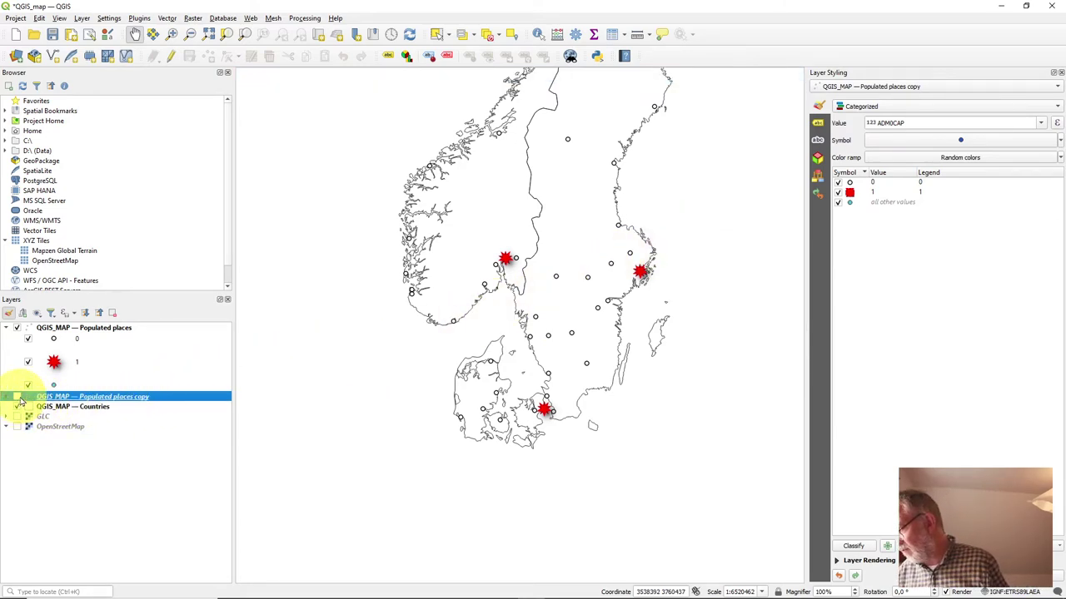
click(17, 328)
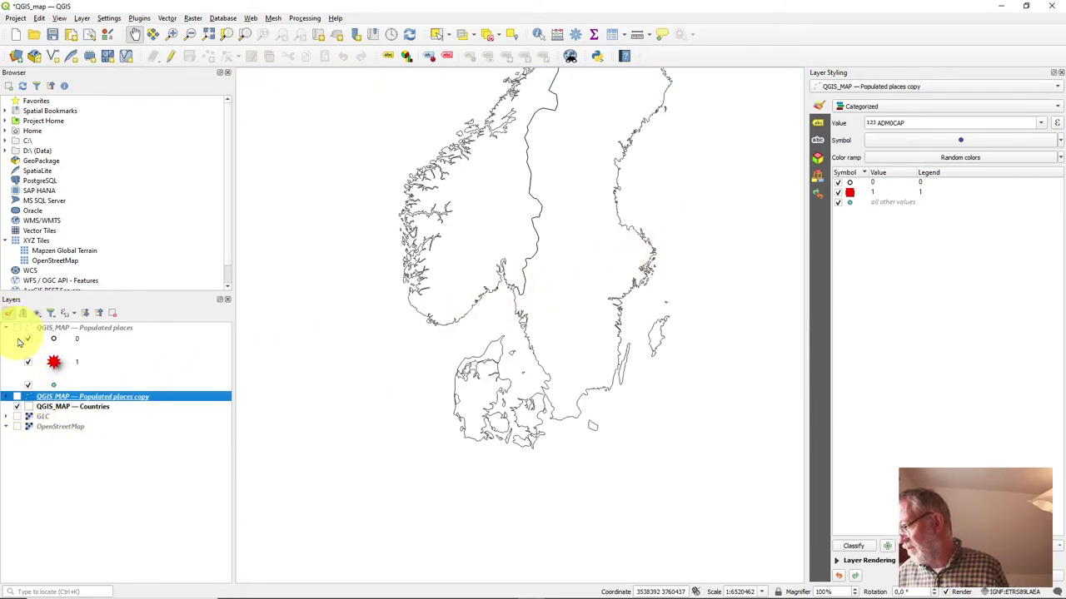
click(17, 398)
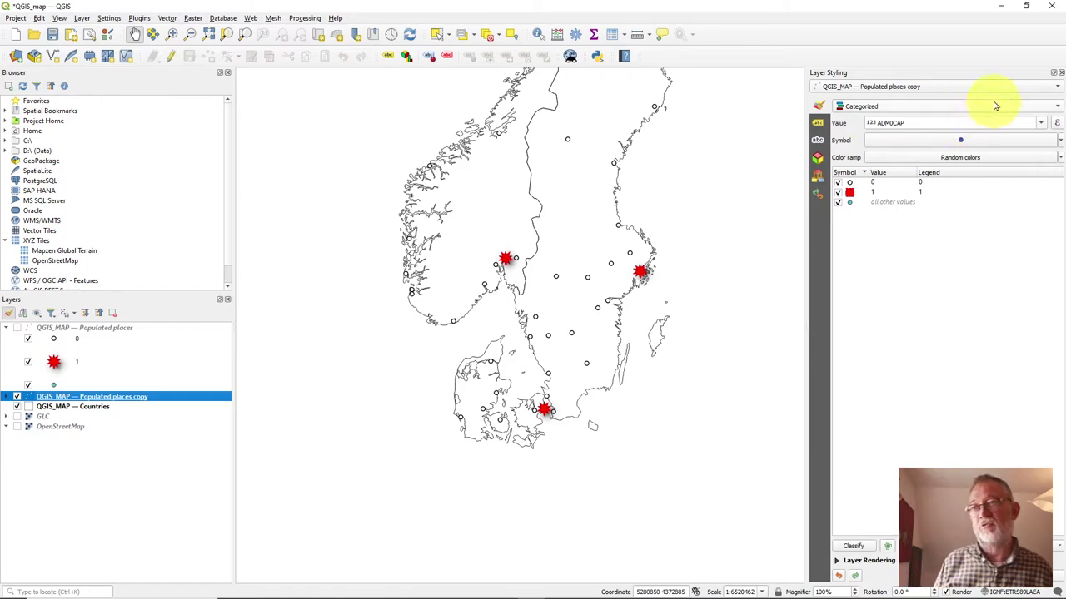
Step: Set the copy layer's renderer to Graduated with POP_MAX as the value field
click(904, 106)
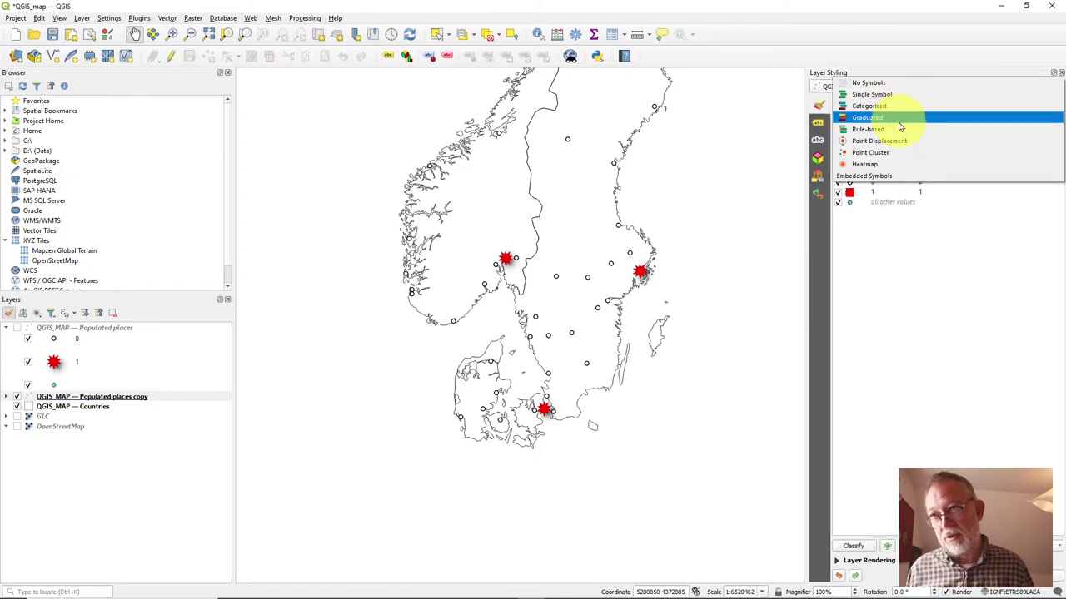
click(902, 119)
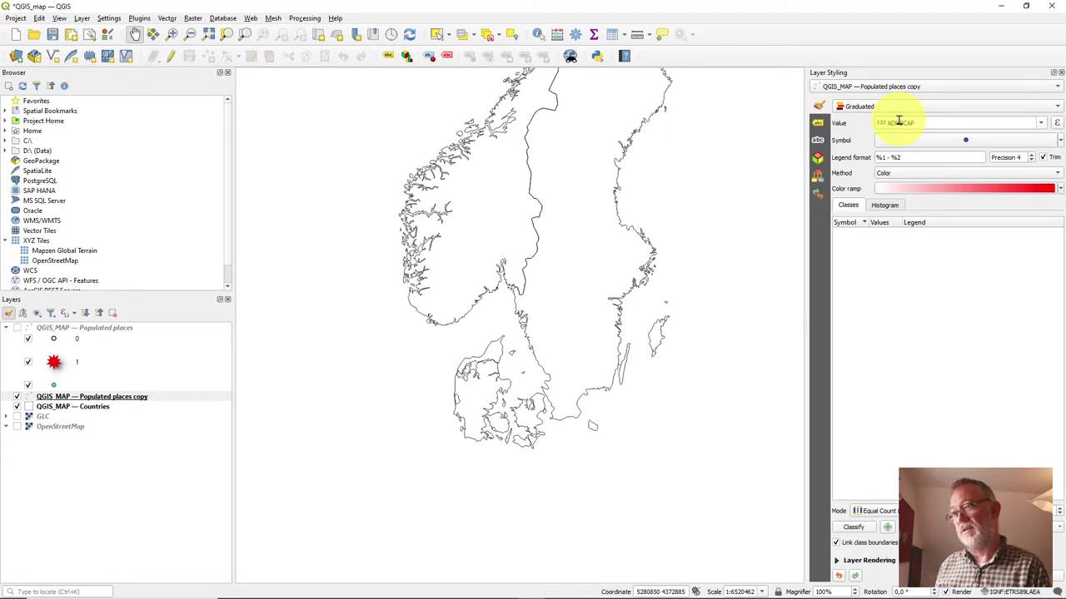
click(1042, 126)
scroll(1006, 150, down, 3)
click(964, 136)
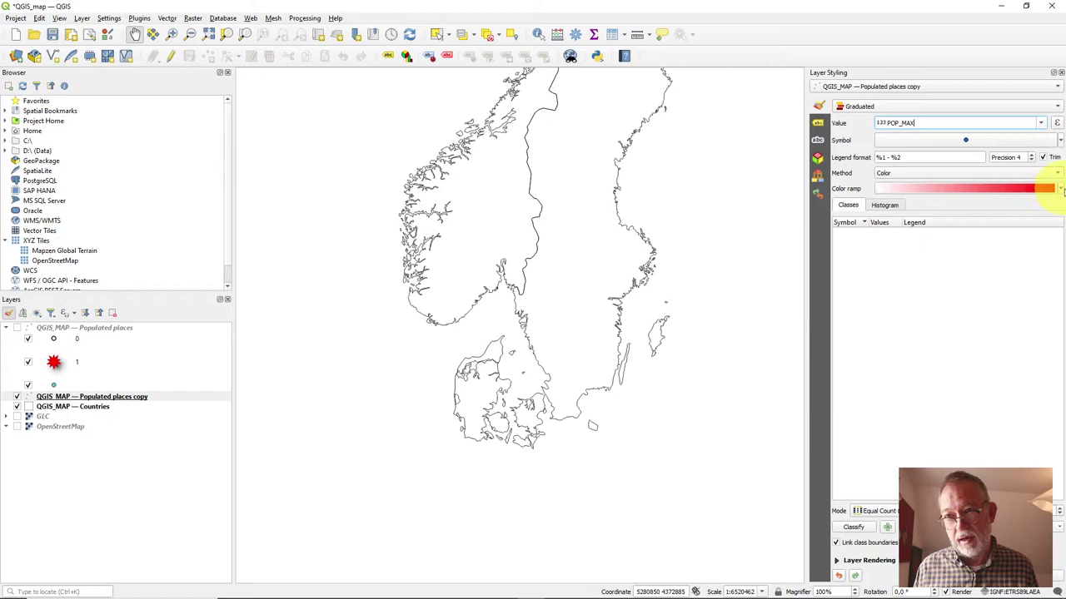
Step: Apply the Spectral colour ramp in Equal Count mode and classify into five classes
click(1061, 190)
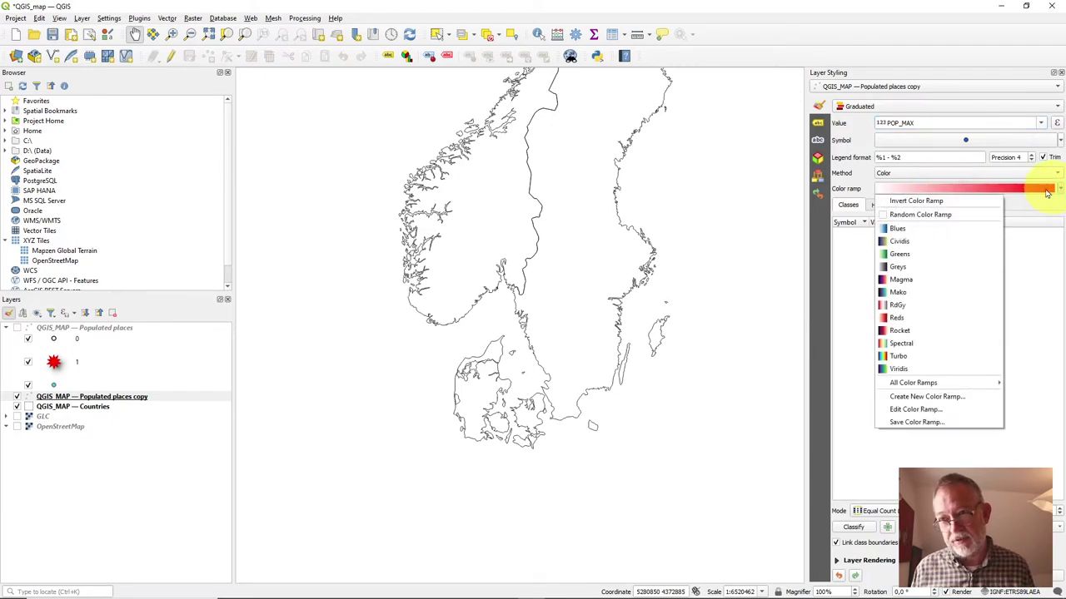
click(942, 349)
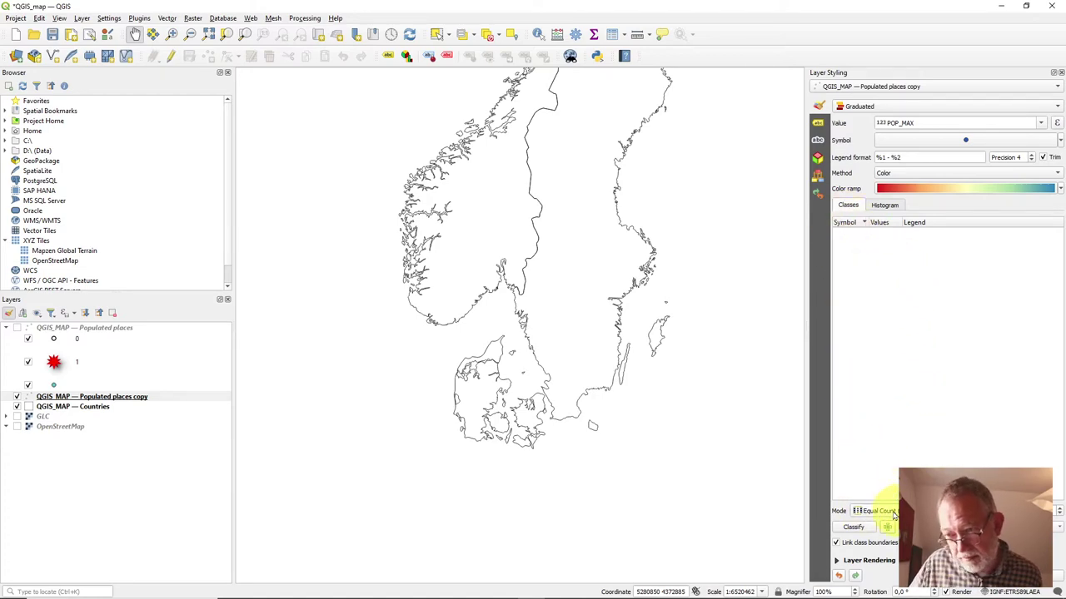
click(957, 510)
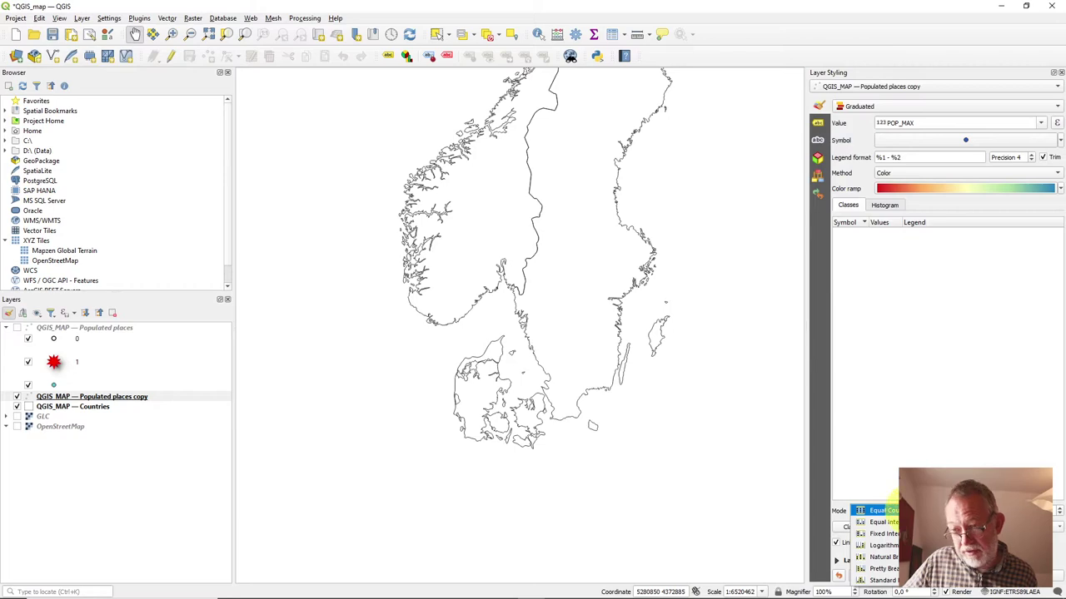
click(885, 511)
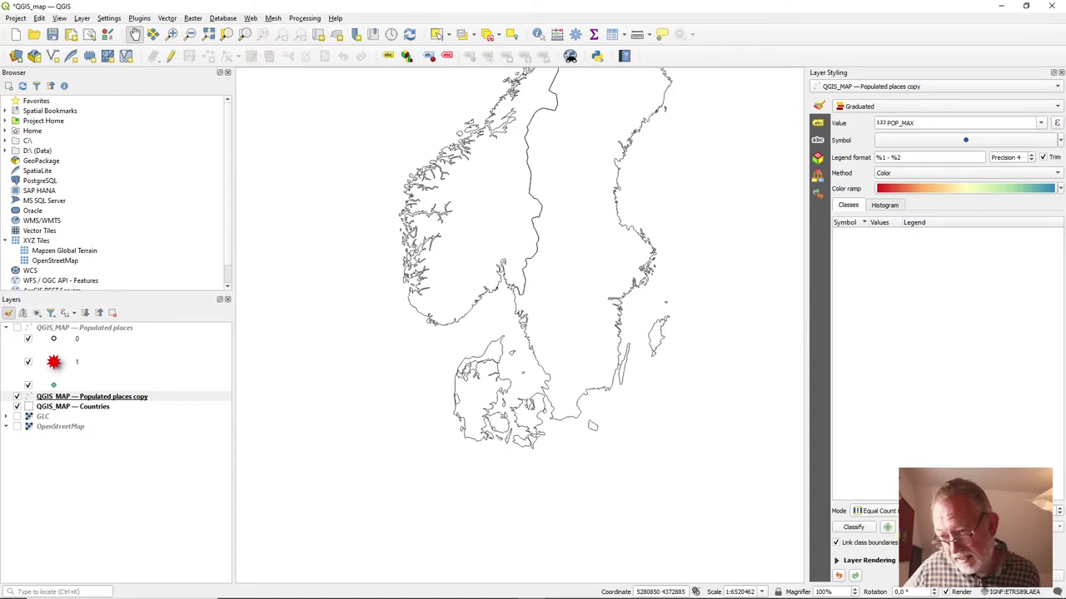
click(853, 527)
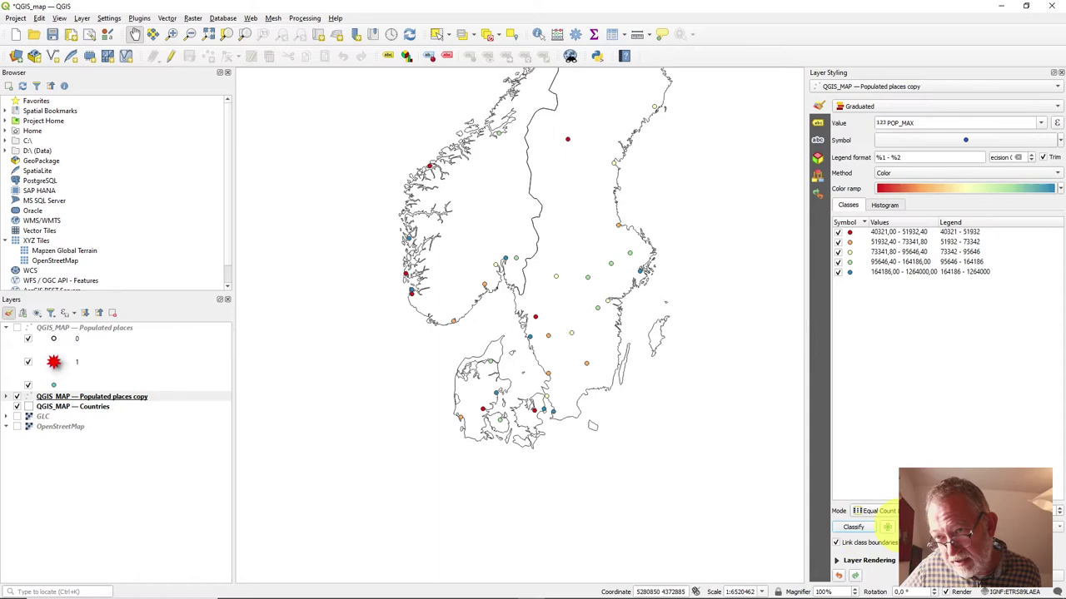
Step: Hide the Populated places copy layer and show the original Populated places layer
click(18, 397)
click(26, 329)
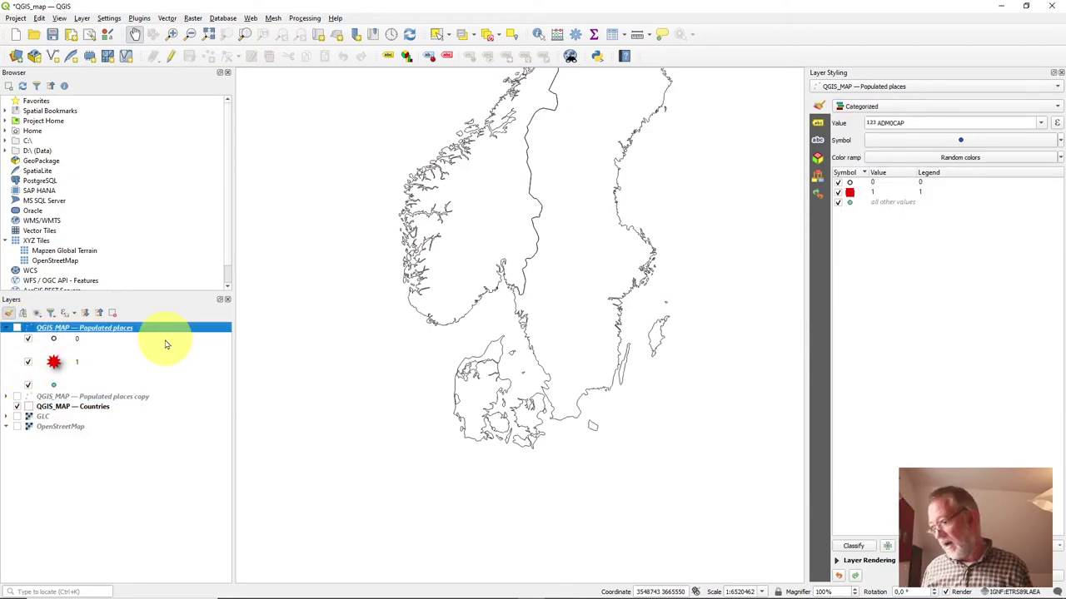
click(17, 328)
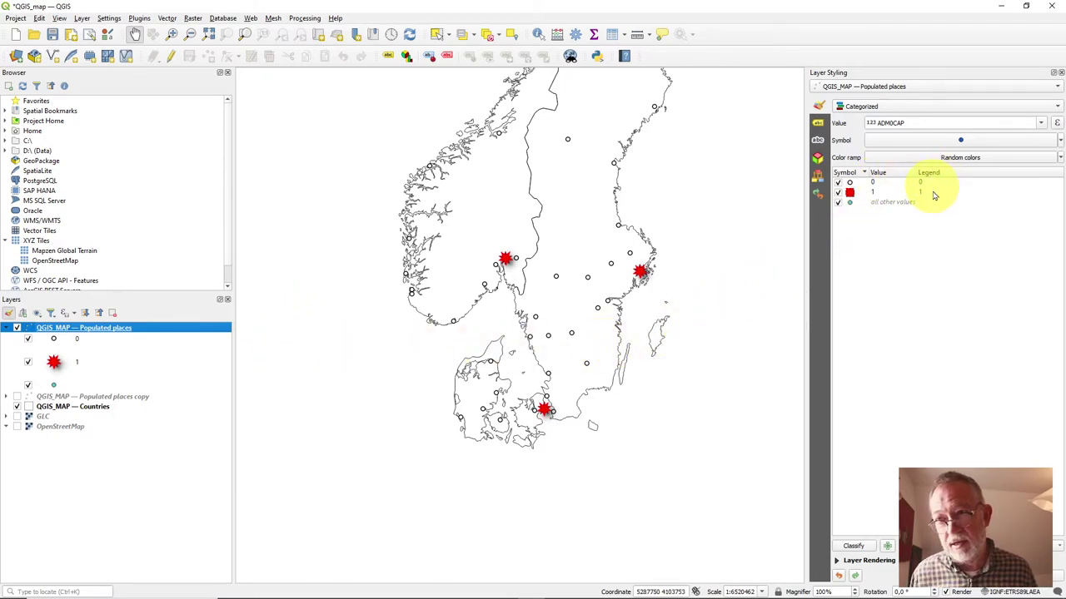
Step: Label category 1 as 'Capital' and 0 as 'Other town', and hide all other values
click(922, 194)
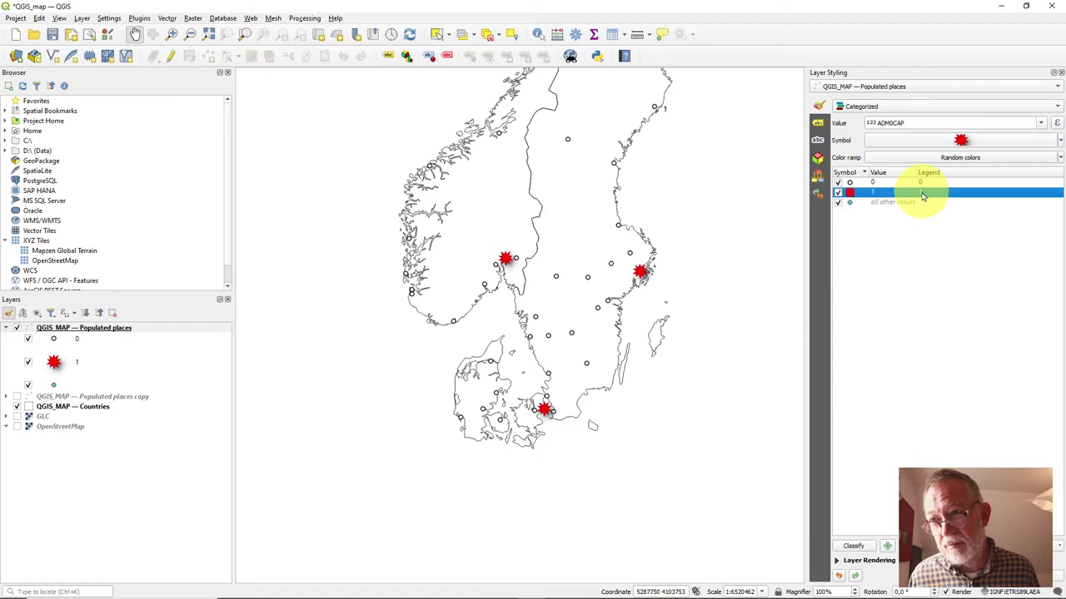
double_click(922, 195)
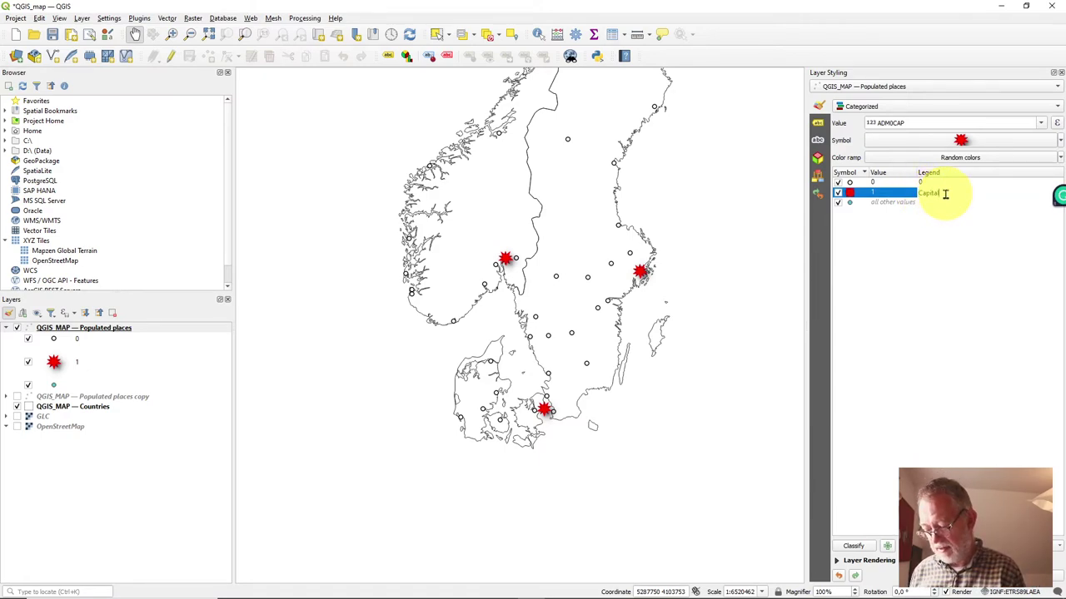
key(Return)
click(924, 181)
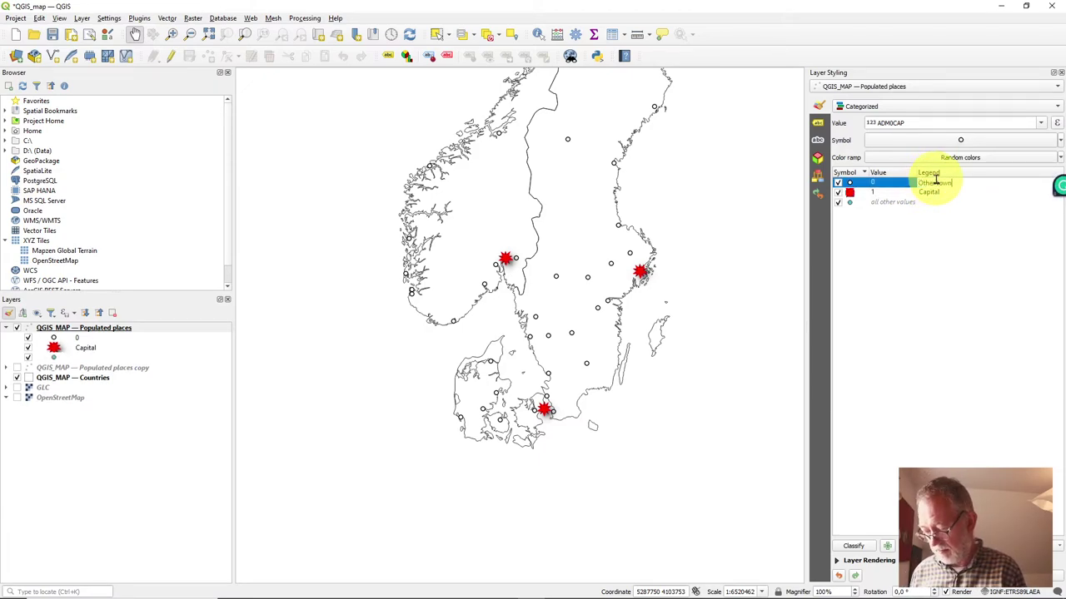
click(936, 254)
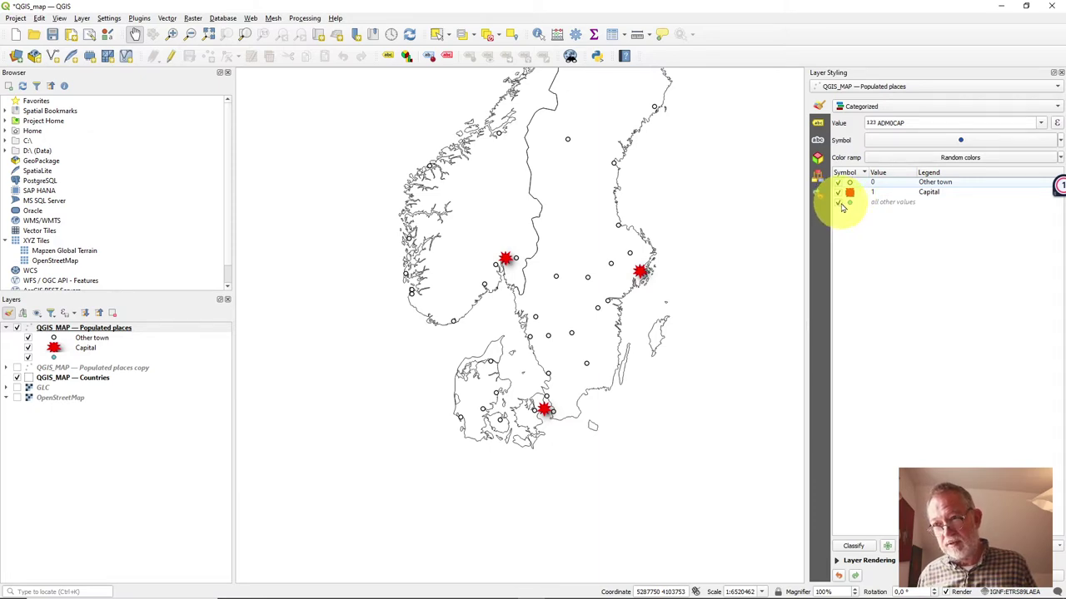
click(838, 203)
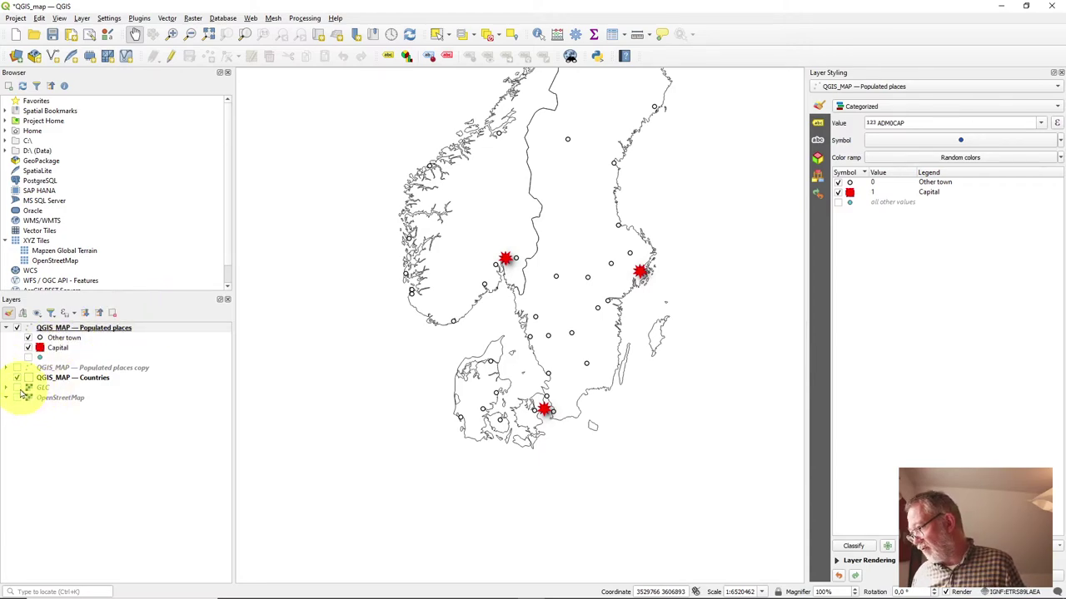
Step: Show the GLC raster, then open and close Populated places properties without changing the style
click(16, 388)
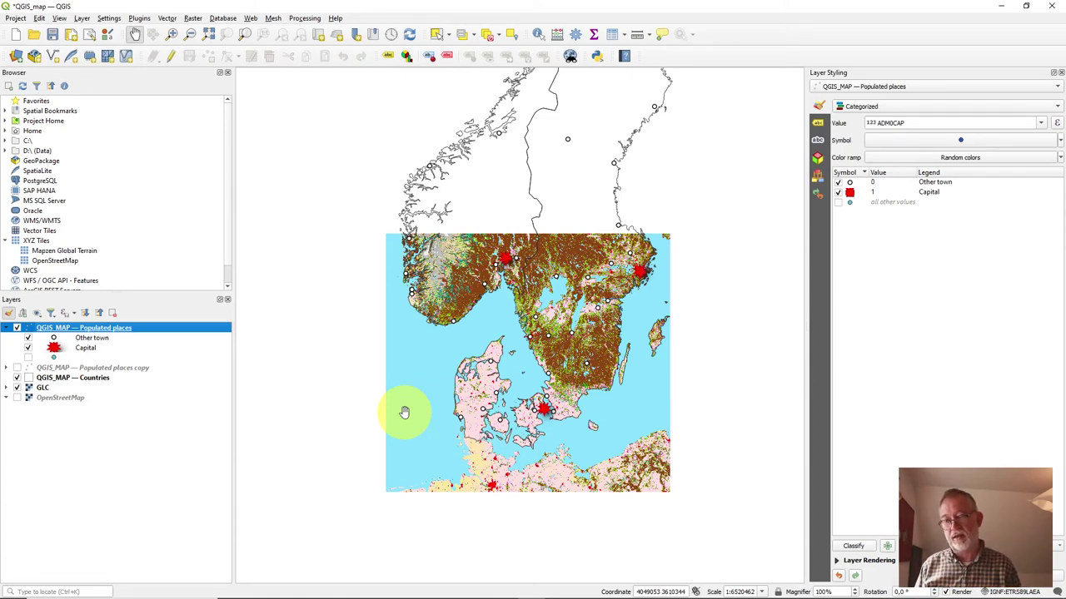
right_click(104, 335)
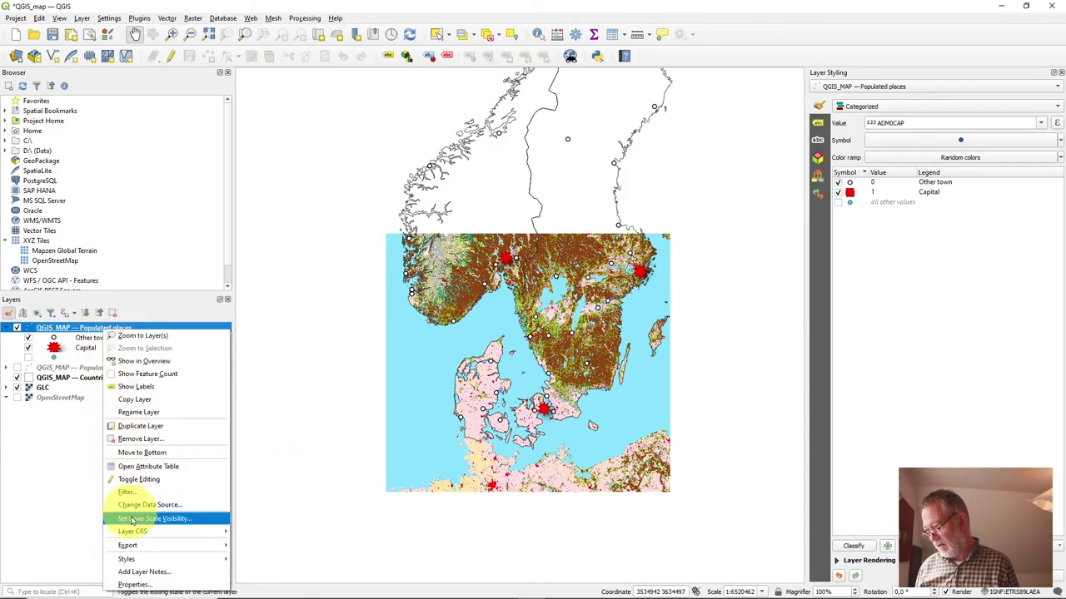
click(161, 586)
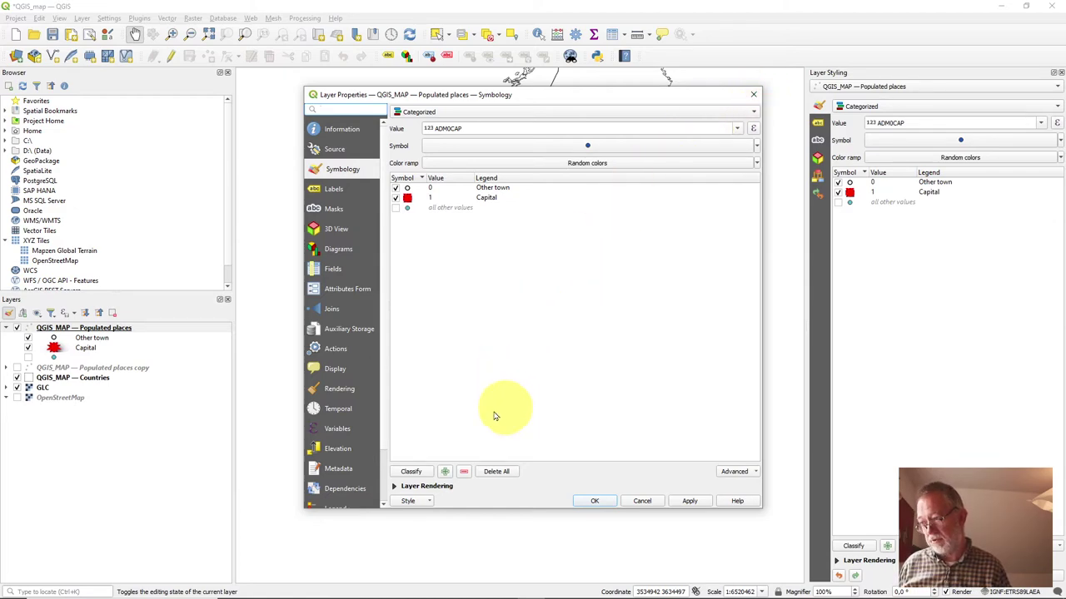
click(426, 503)
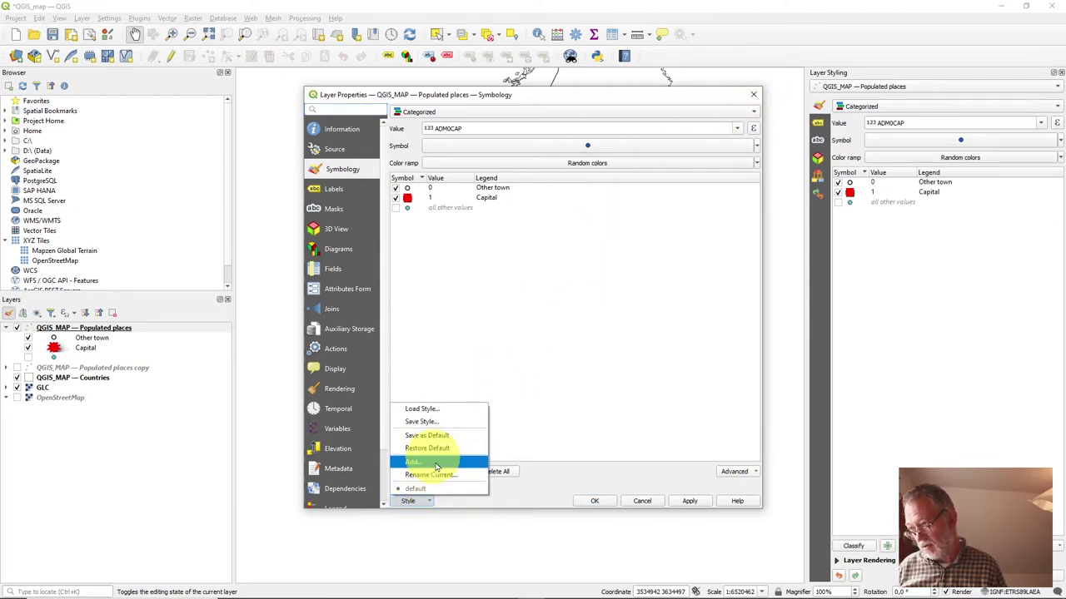
click(752, 96)
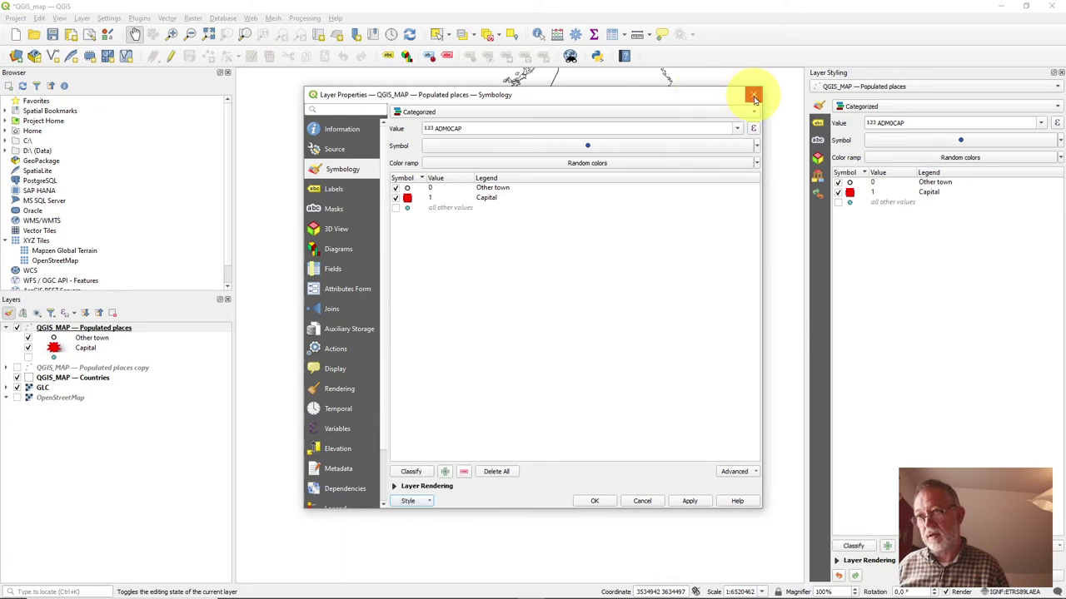
click(754, 98)
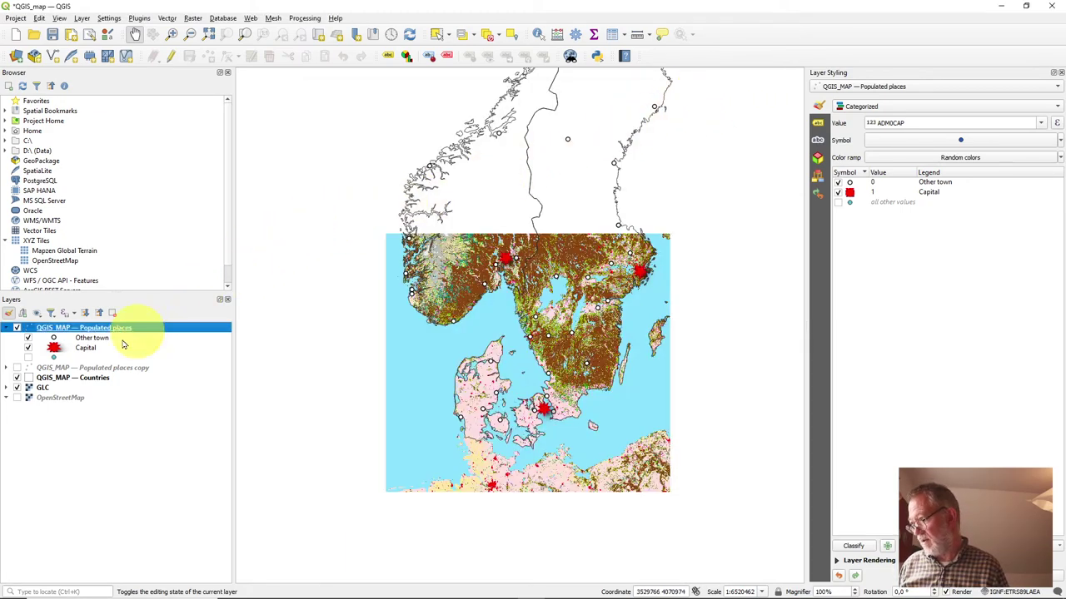
Step: Toggle the Layer Styling panel off and on, then close it for a larger map canvas
click(7, 315)
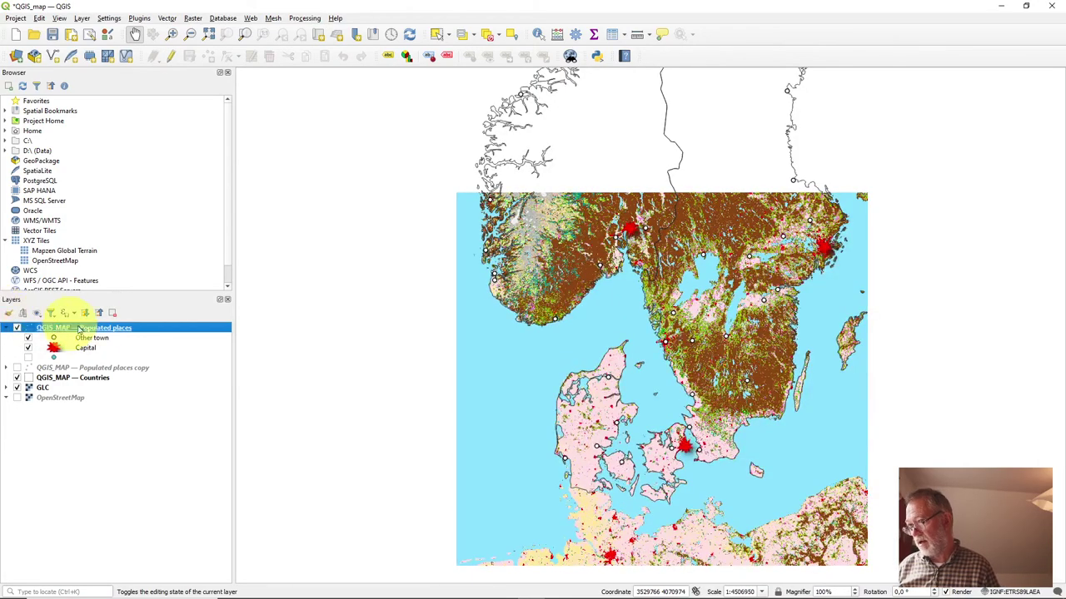
click(8, 313)
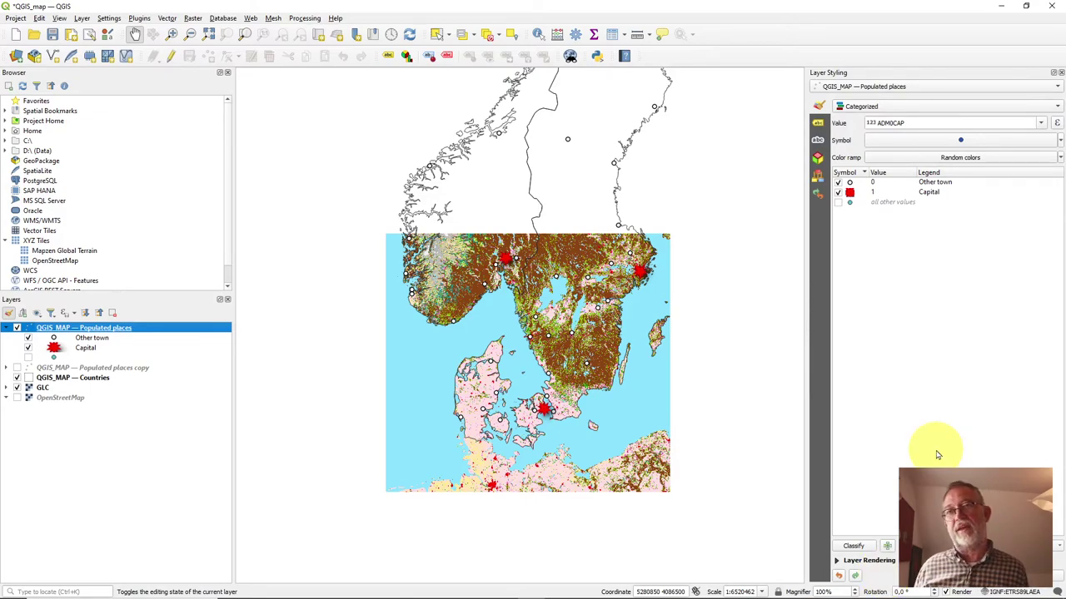
click(1059, 73)
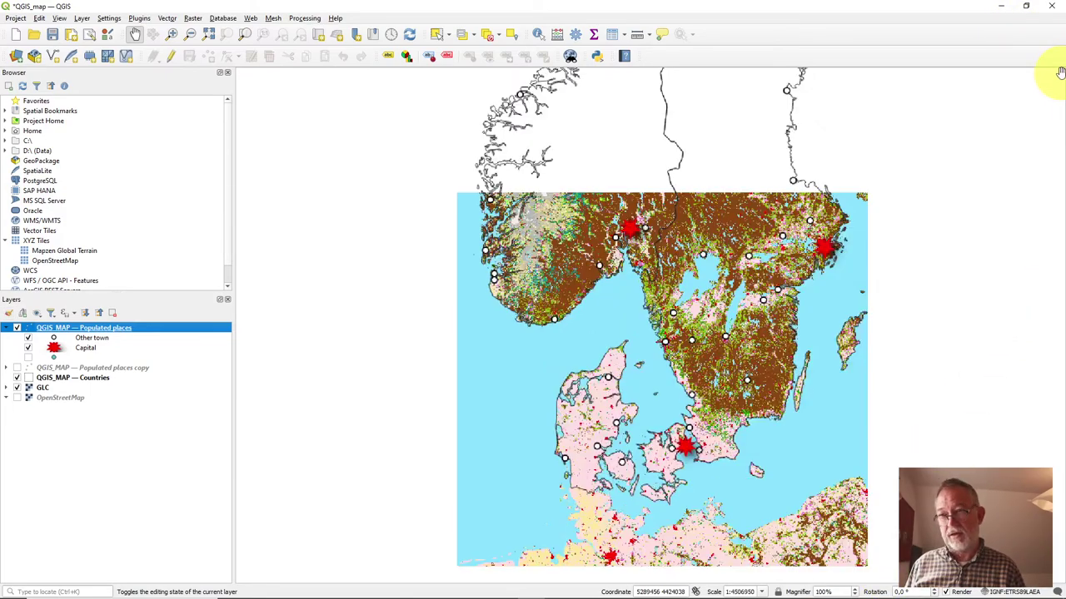
Step: Turn on single labels from the NAME field for Populated places and apply them
right_click(92, 329)
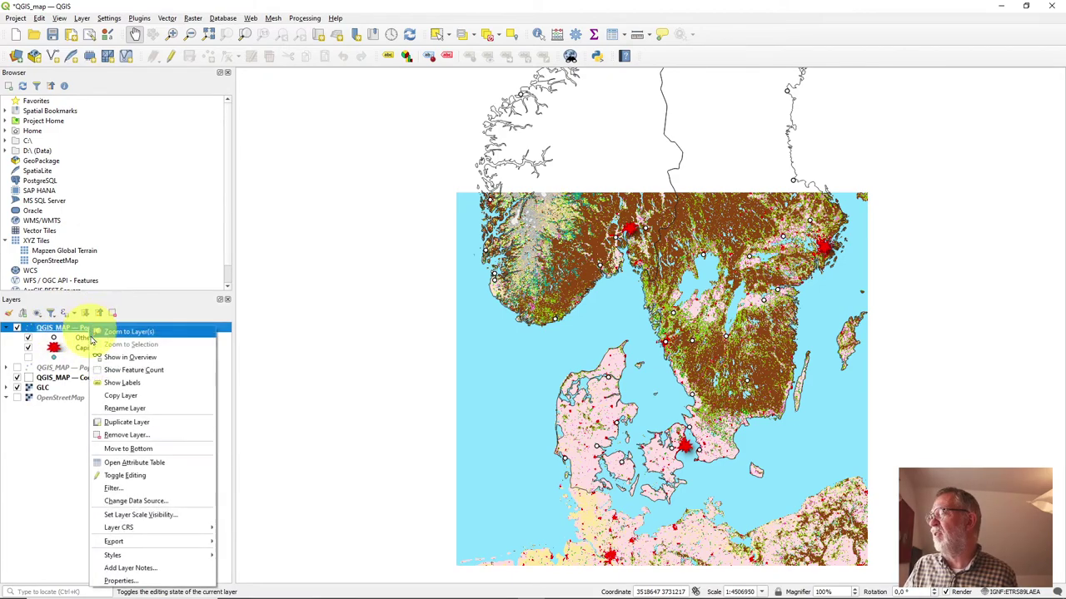
click(154, 575)
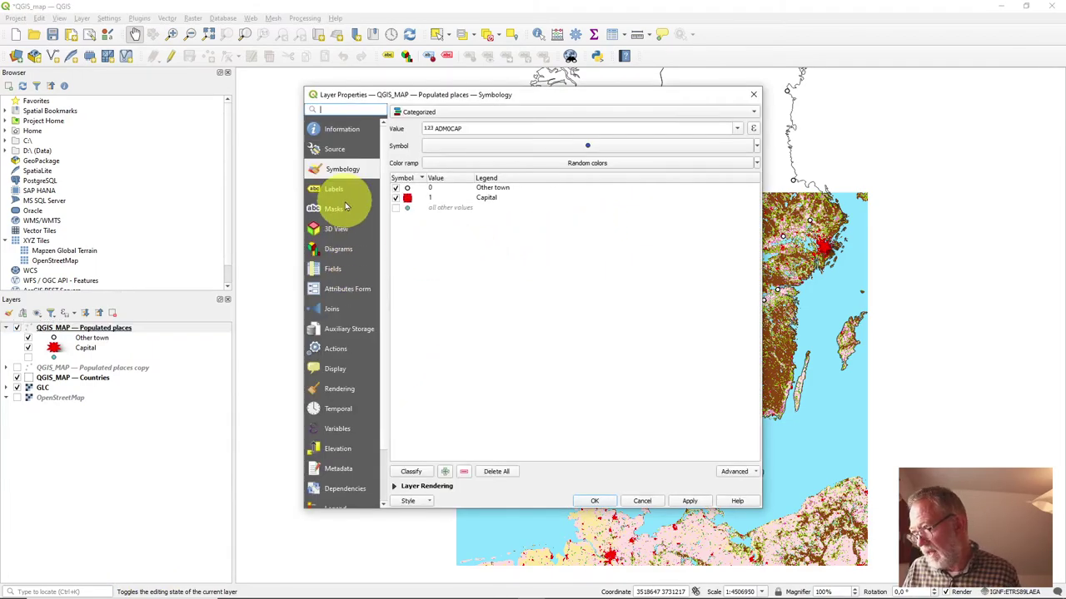
click(335, 189)
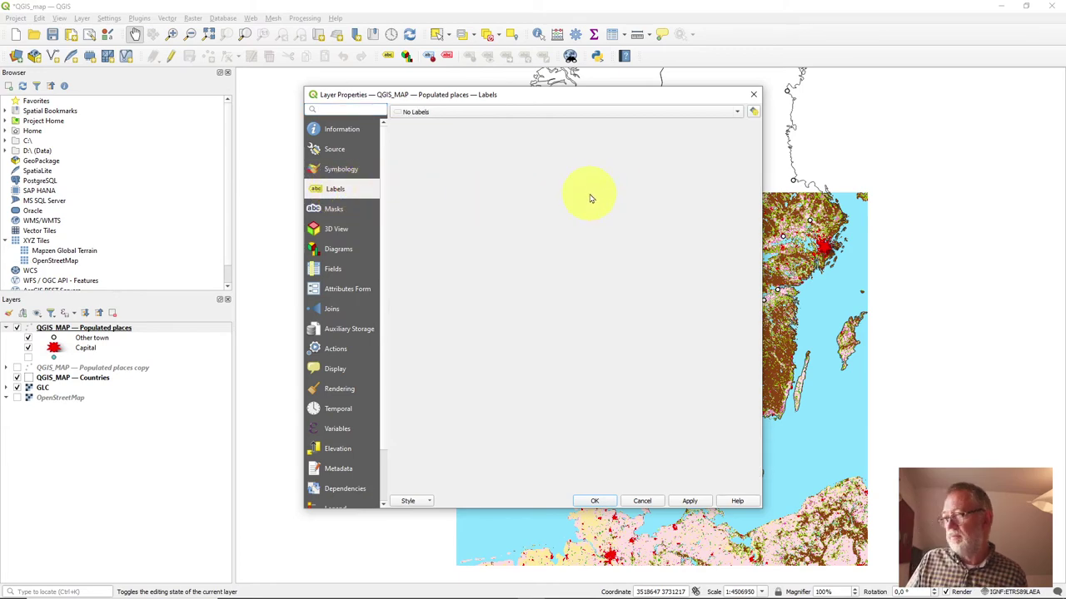
click(585, 112)
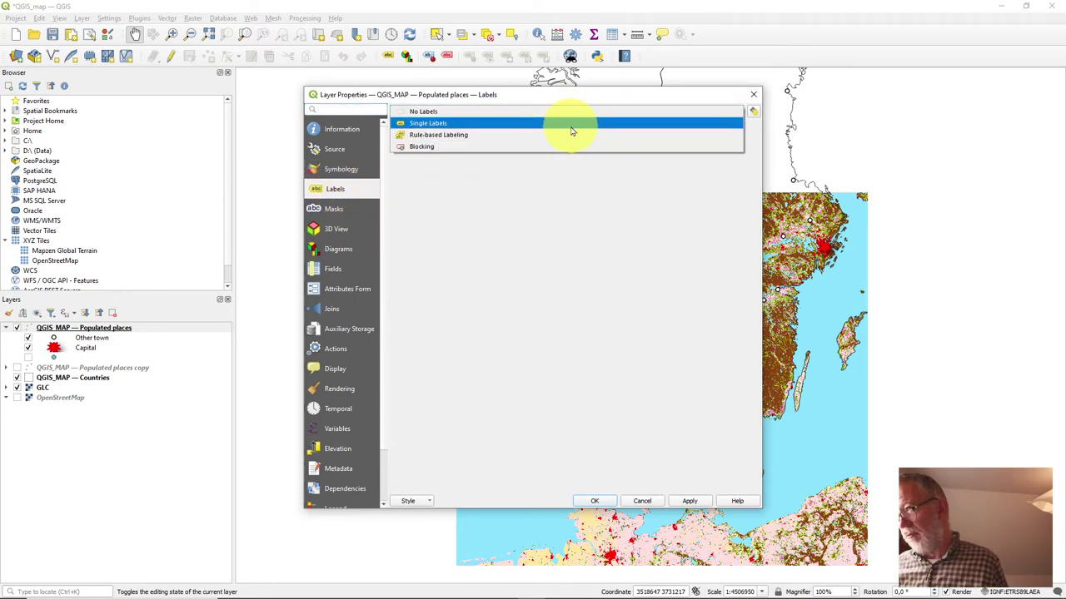
key(Escape)
key(Down)
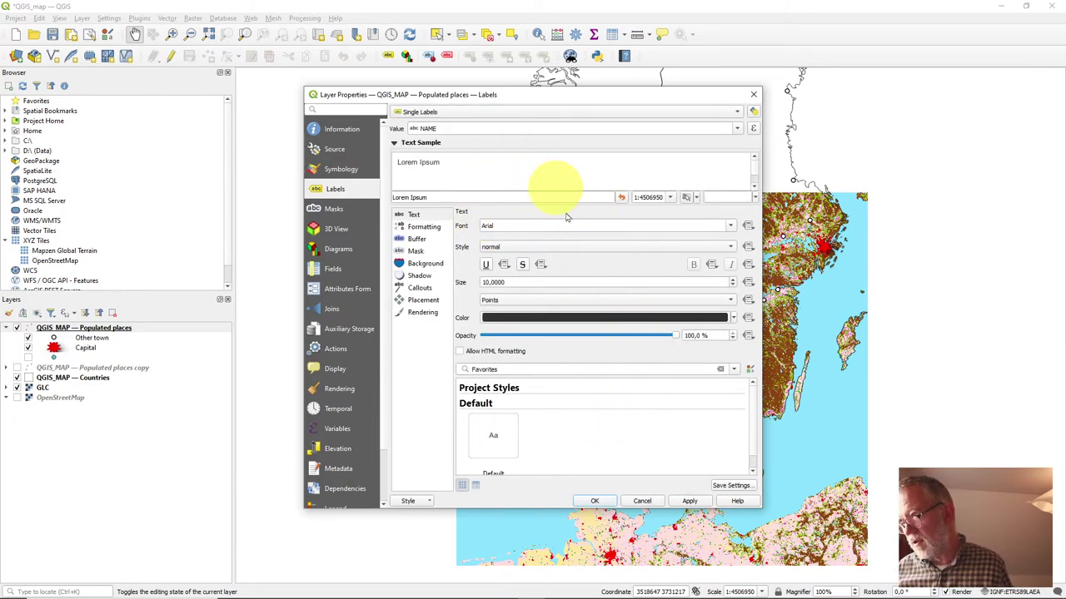
click(696, 502)
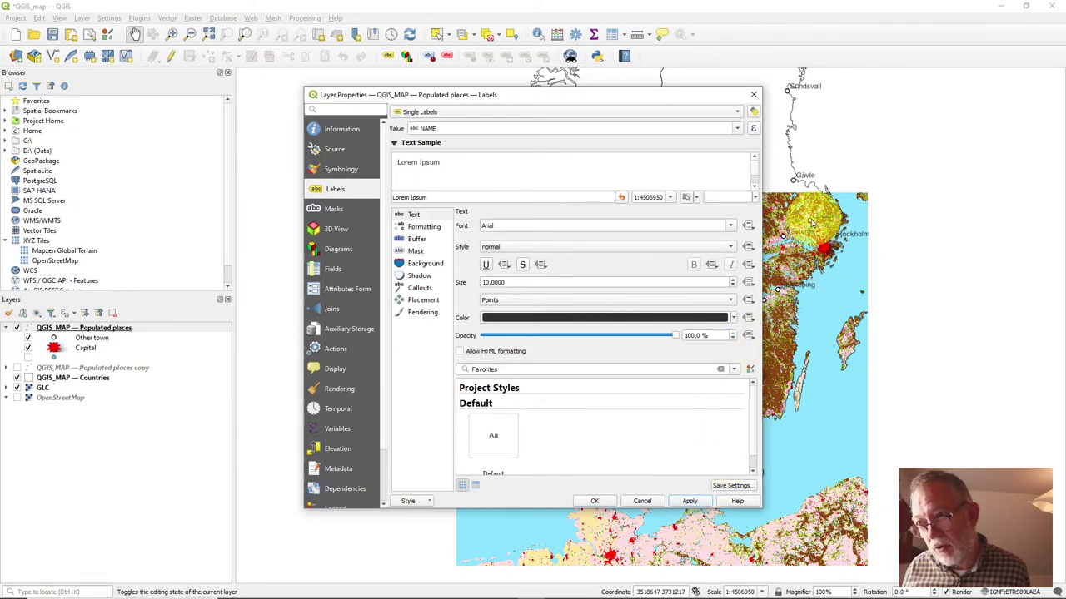
drag(690, 96, 586, 102)
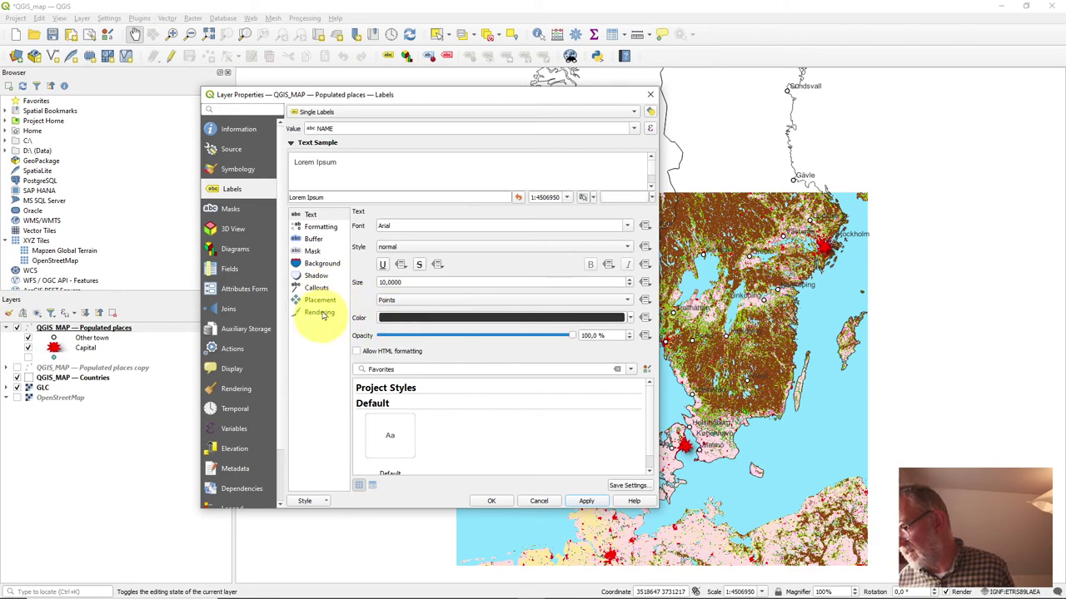
Step: Enable a 1 mm text buffer around the town name labels and apply it
click(310, 239)
click(356, 225)
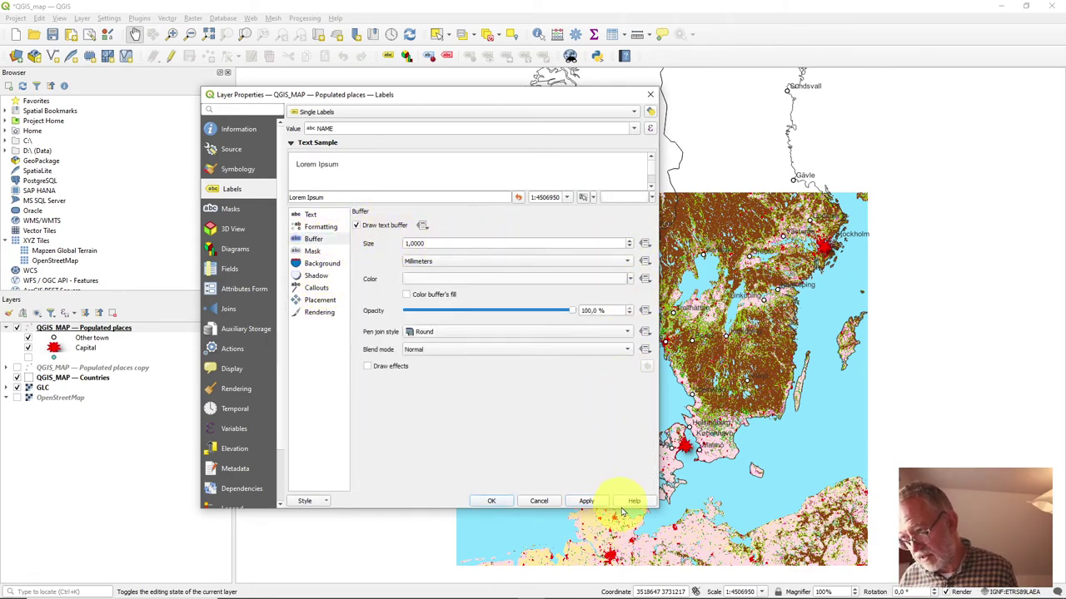
click(586, 502)
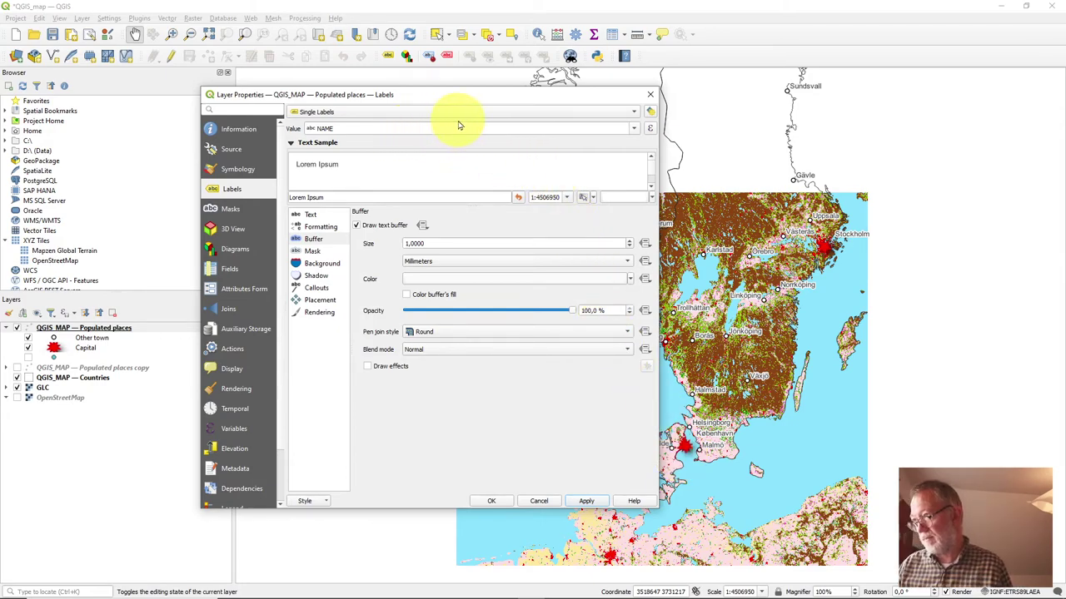
Step: Switch Populated places labeling to Rule-based Labeling and open its unfiltered NAME rule for editing
click(331, 112)
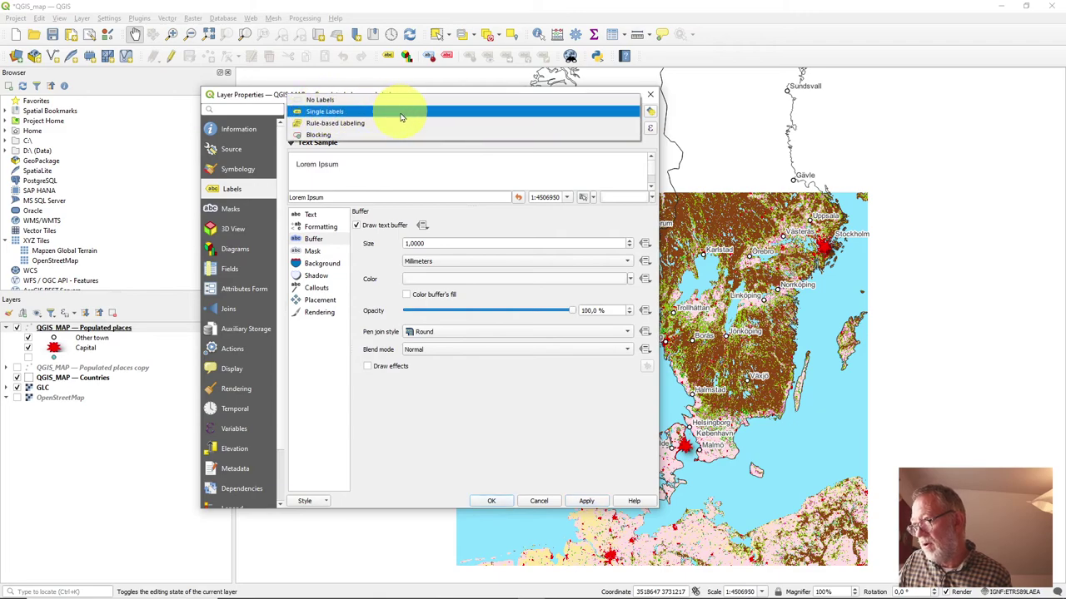
click(387, 123)
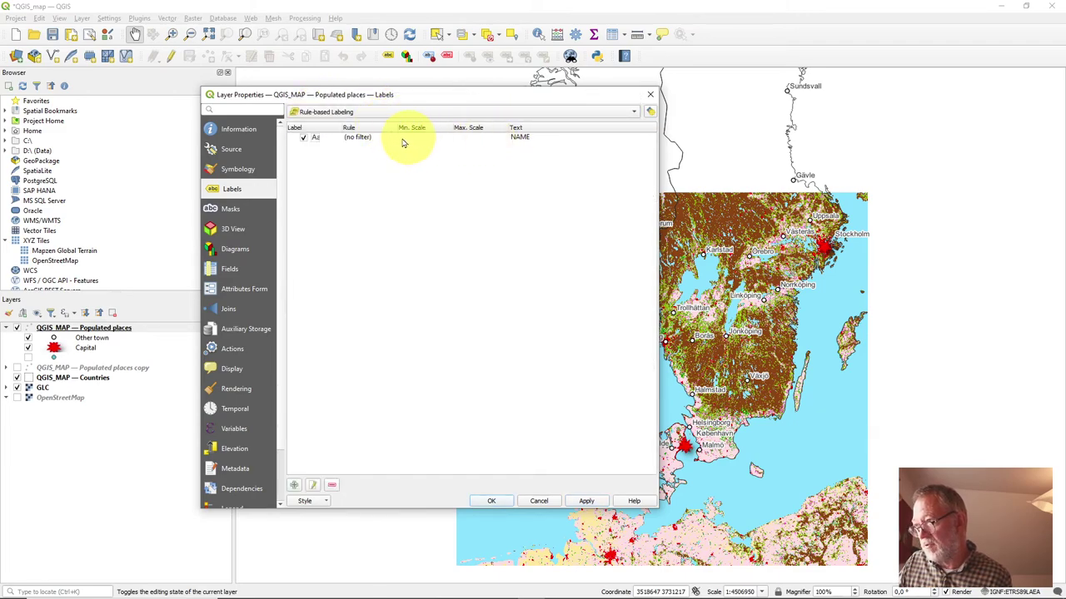
click(366, 140)
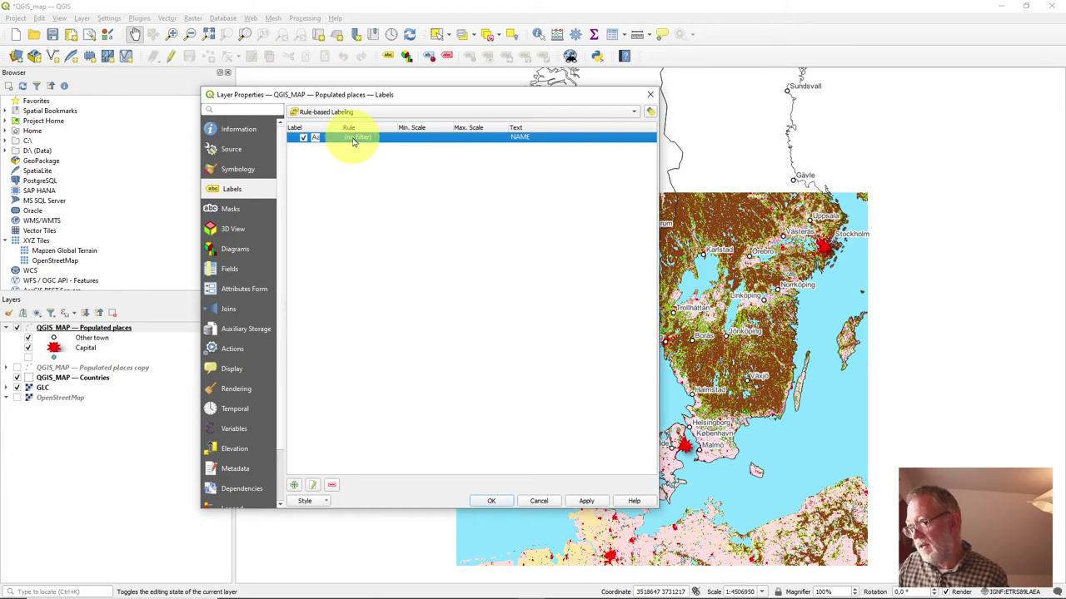
double_click(353, 141)
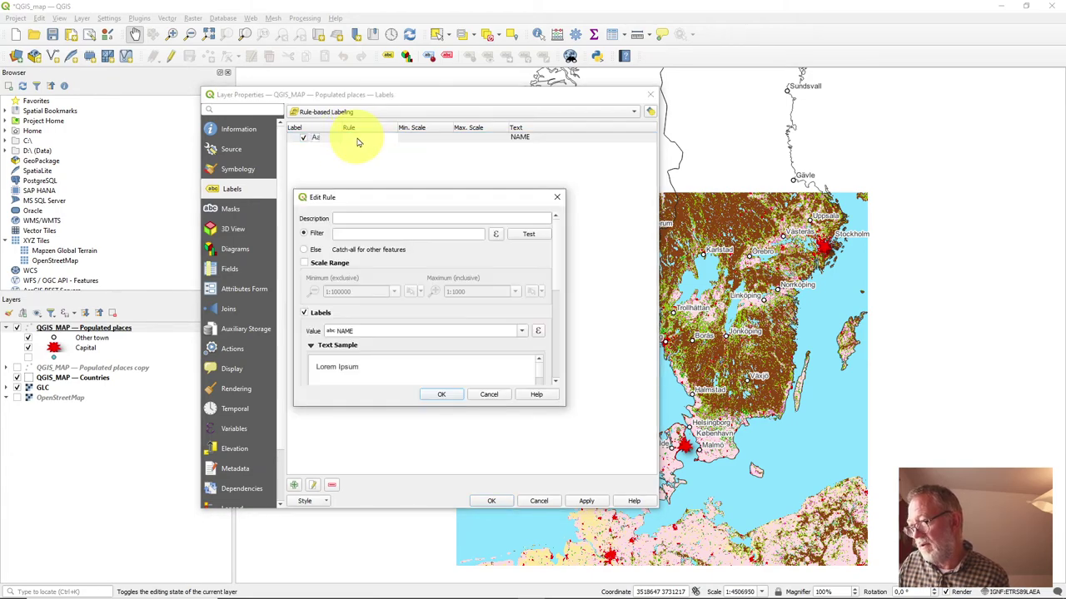
Step: Filter the label rule to "ADM0CAP" = 1, save the rule, and open the labeling help page
click(496, 237)
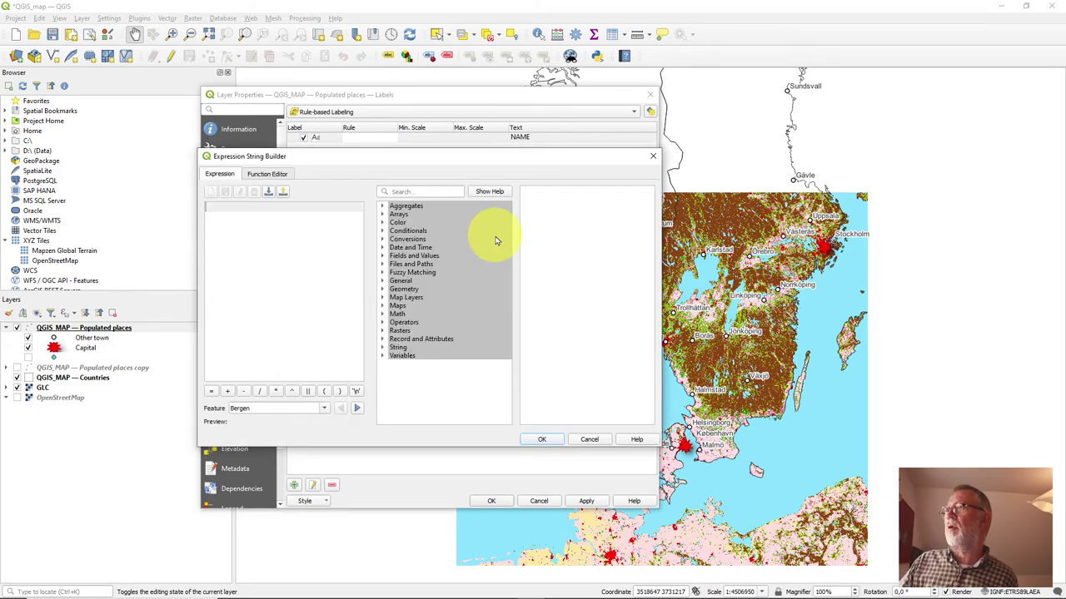
click(384, 256)
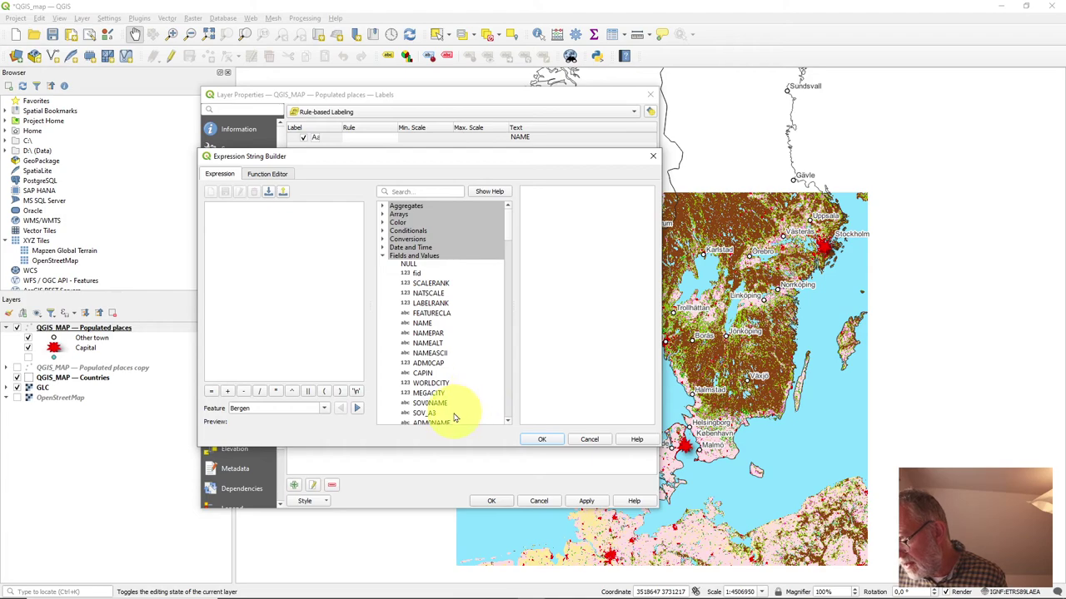
click(414, 364)
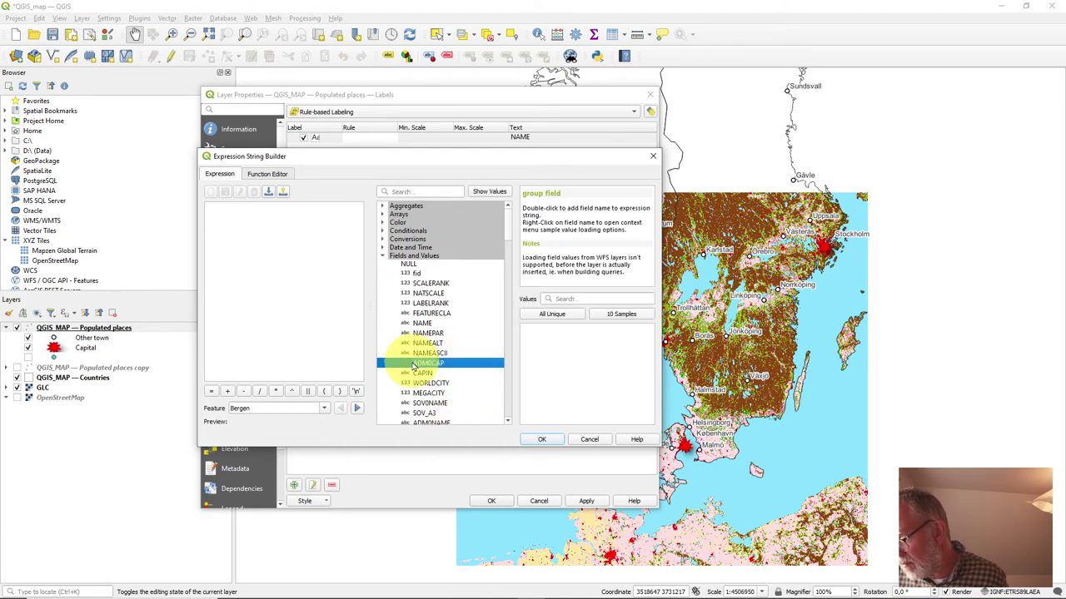
click(424, 365)
double_click(423, 364)
click(210, 392)
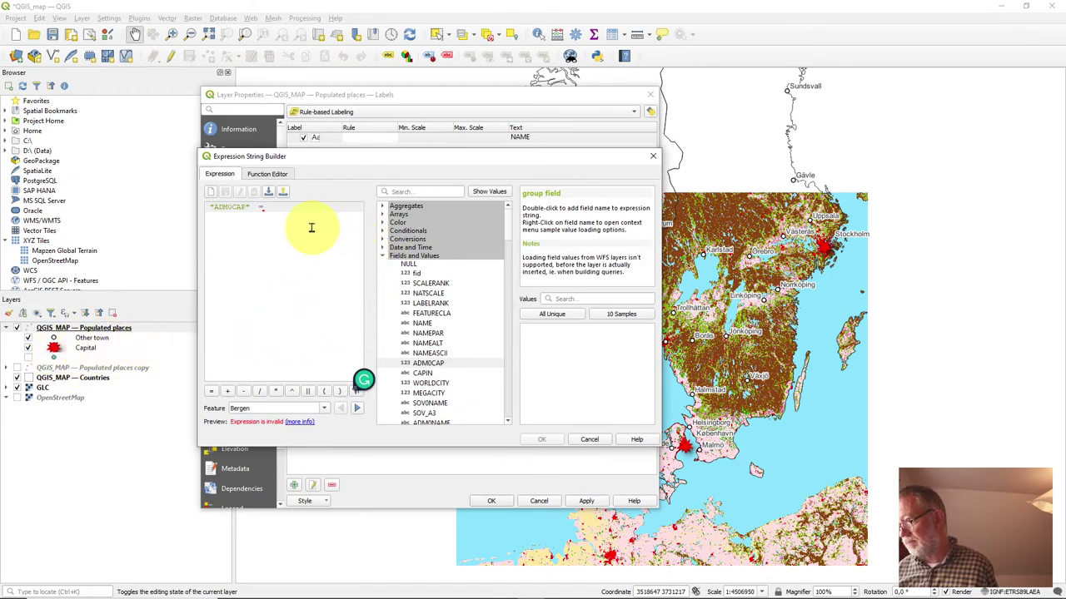
text(1)
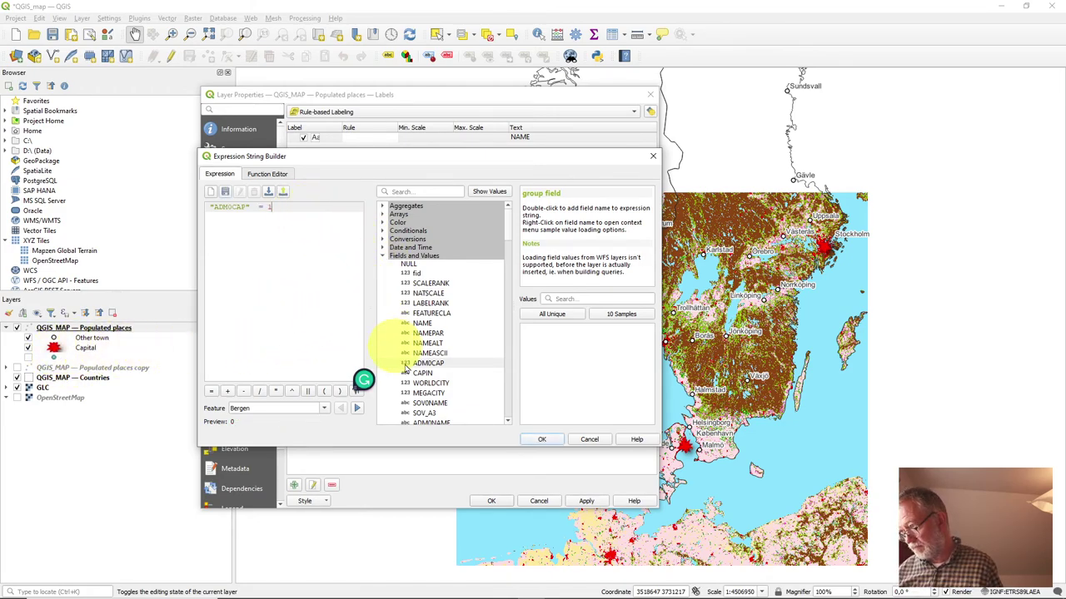
click(542, 440)
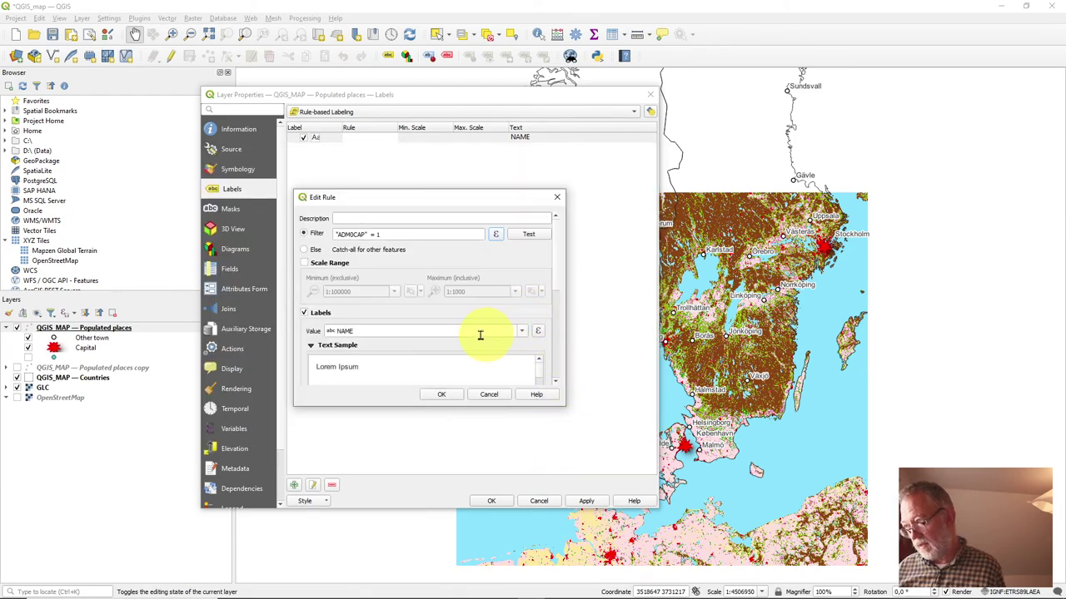
click(442, 394)
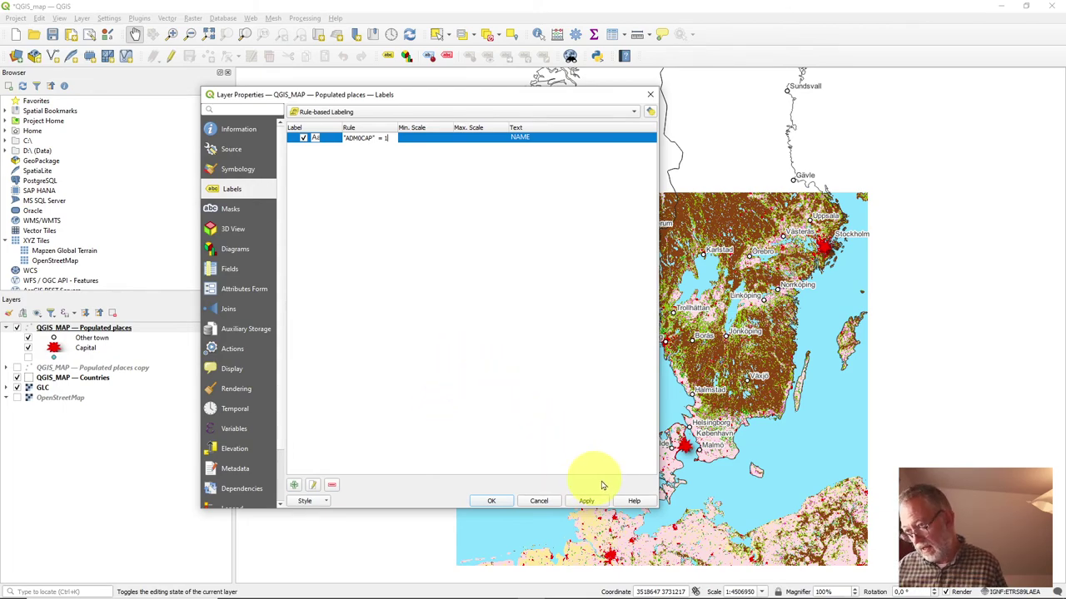
click(636, 502)
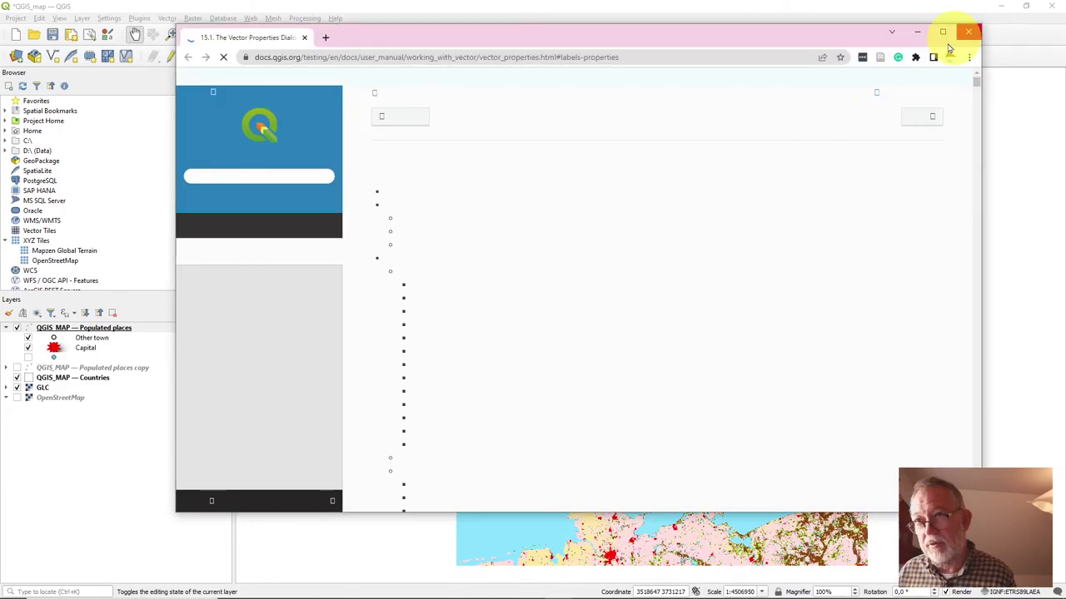
Step: Close the Chrome help window and apply the capital-only labels, showing Stockholm and København
click(967, 32)
click(586, 502)
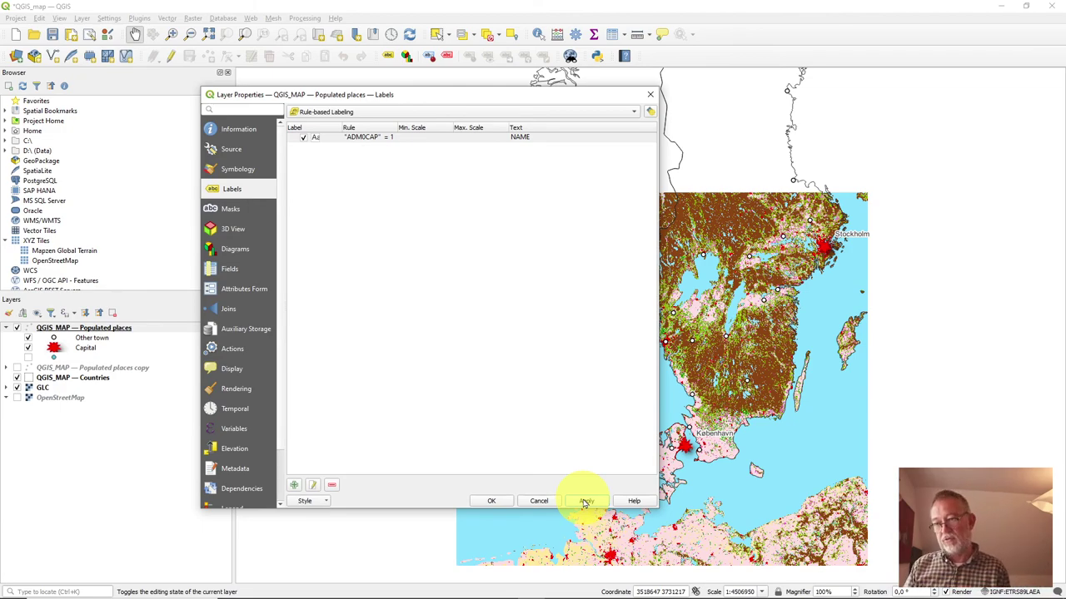
Step: Close Layer Properties with OK, leaving only Oslo, Stockholm and København labeled
click(491, 502)
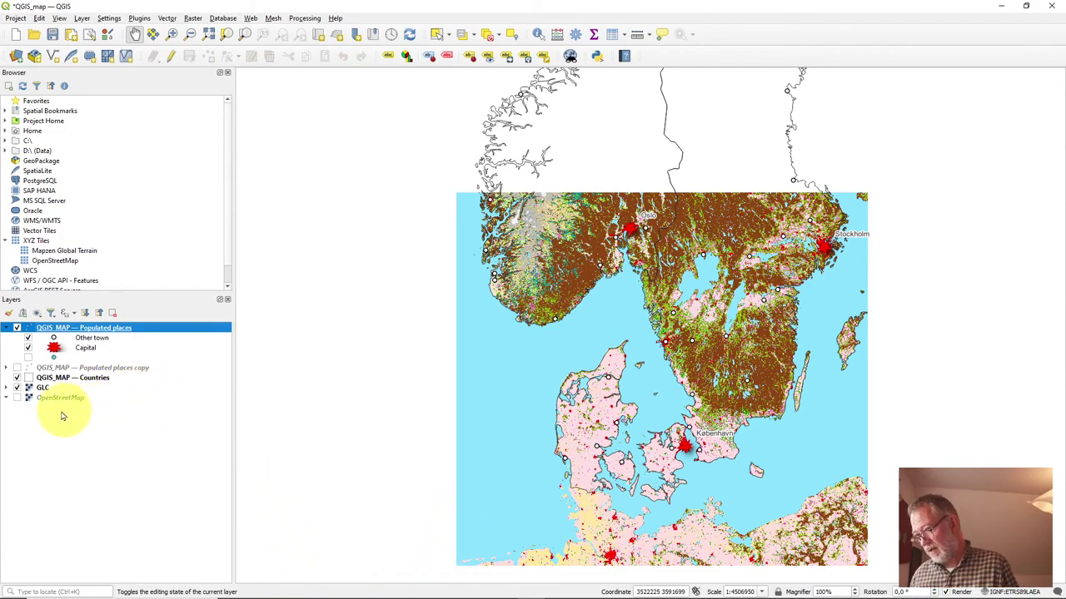
Step: Show the GLC raster's Paletted/Unique values classes in Layer Styling and begin editing class 1's label
click(6, 388)
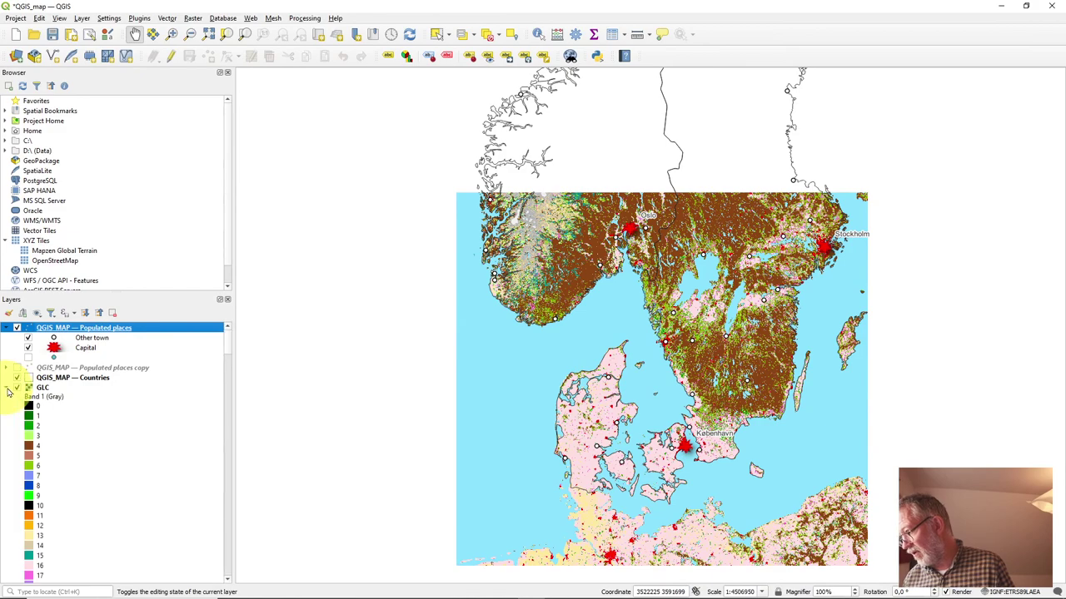
scroll(46, 541, down, 8)
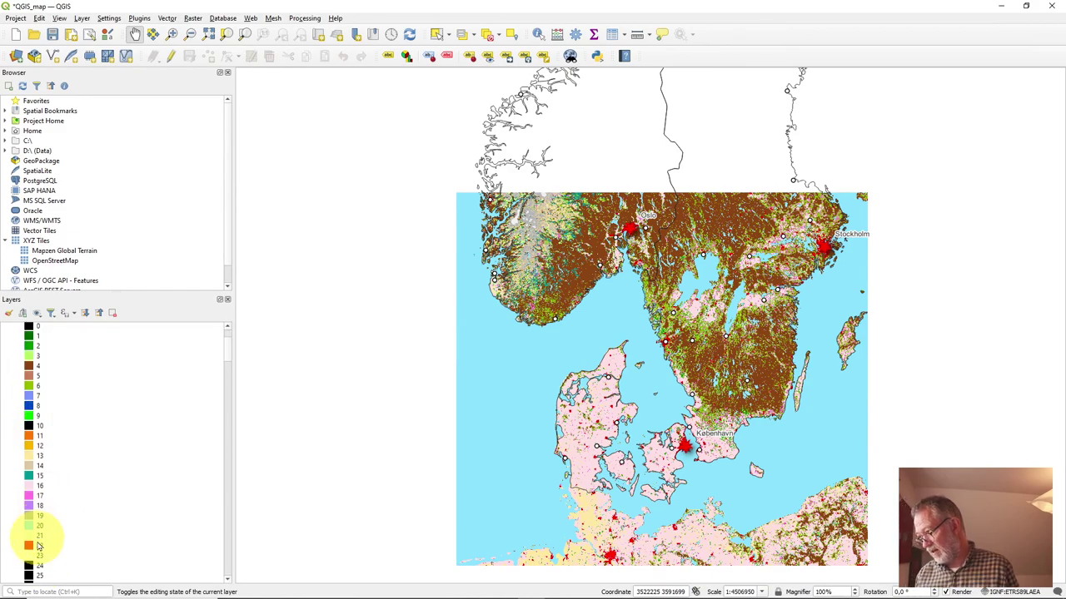
scroll(36, 563, up, 8)
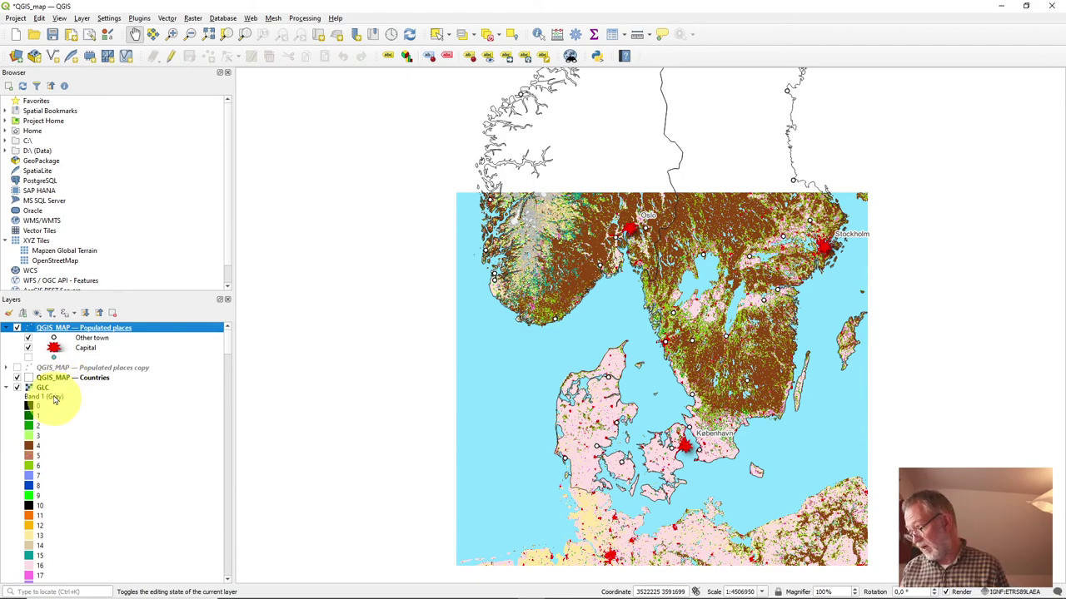
click(10, 314)
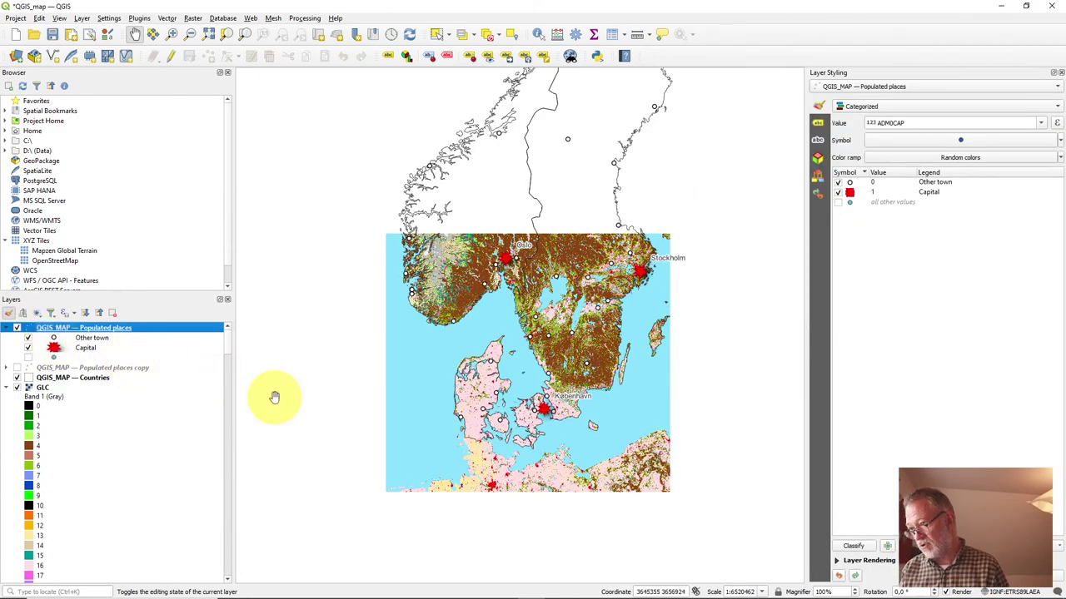
click(43, 388)
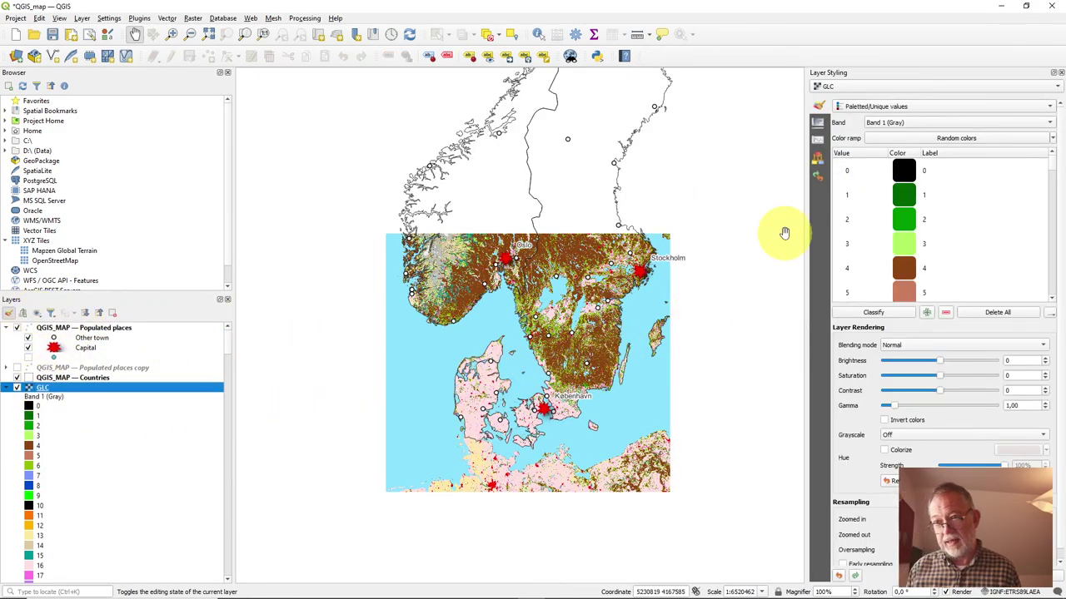
double_click(924, 194)
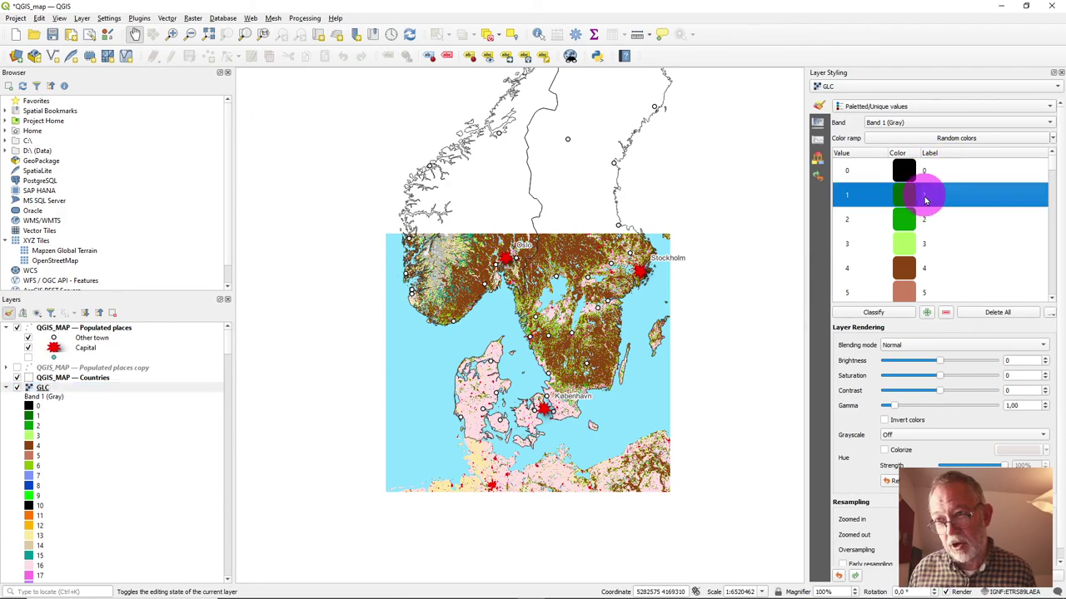